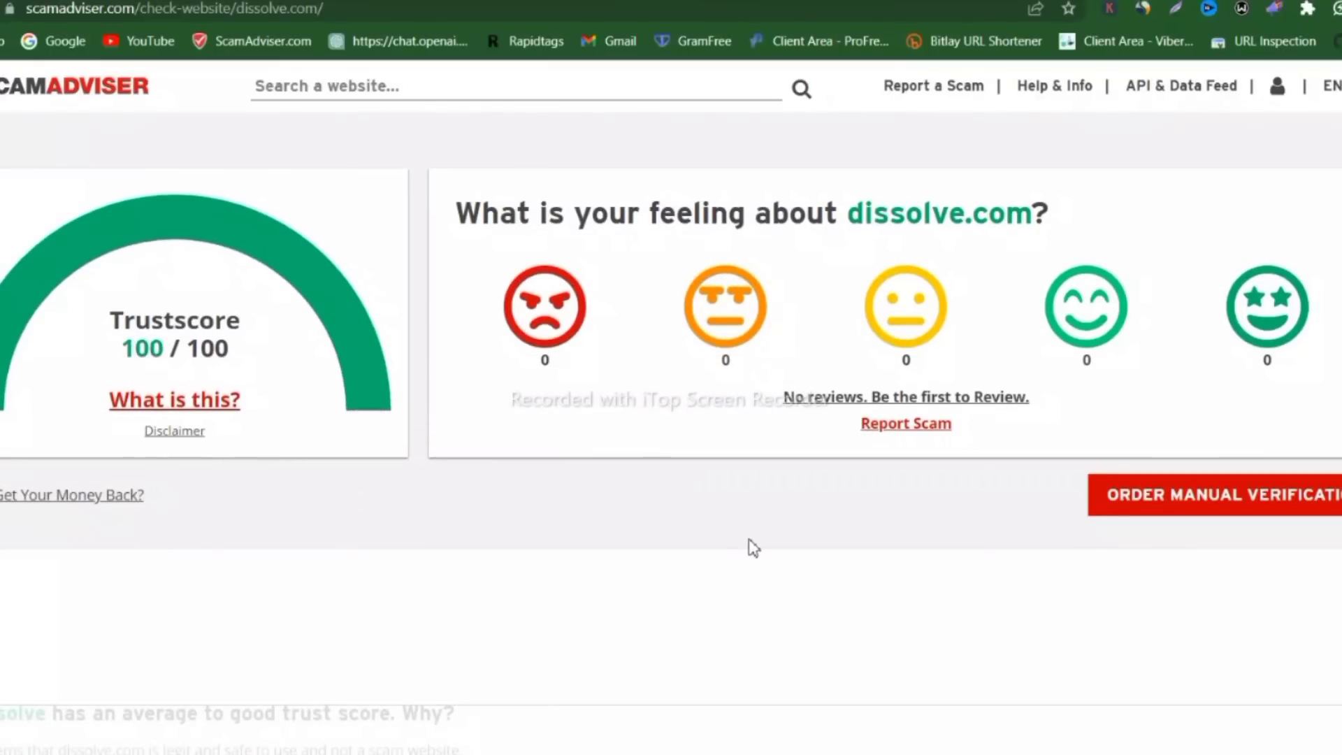
Outline the Trustscore of dissolve.com on the ScamAdviser page with a red box
{"action": "key", "text": "ctrl+shift+d"}
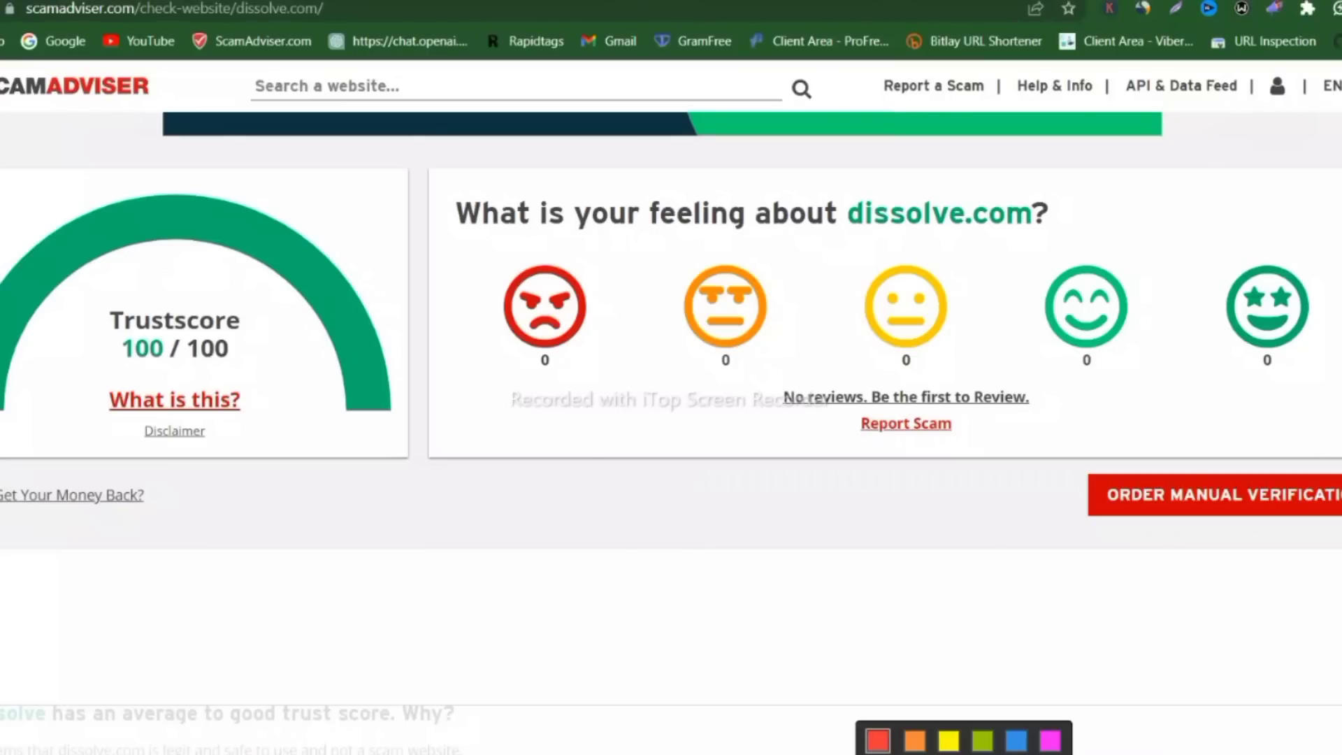
{"action": "left_click_drag", "start_coordinate": [62, 340], "coordinate": [369, 463]}
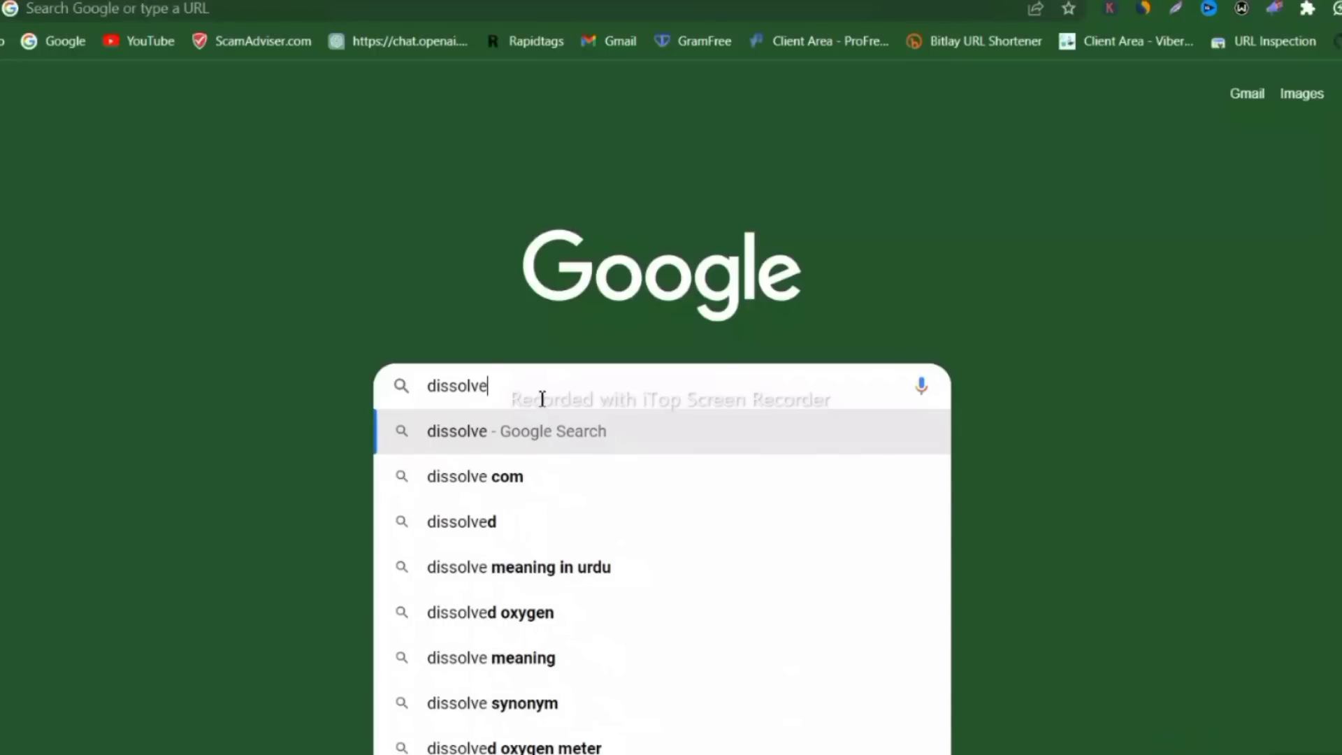
Search Google for "dissolve com" and open the Dissolve stock footage and photo website
{"action": "left_click", "coordinate": [491, 479]}
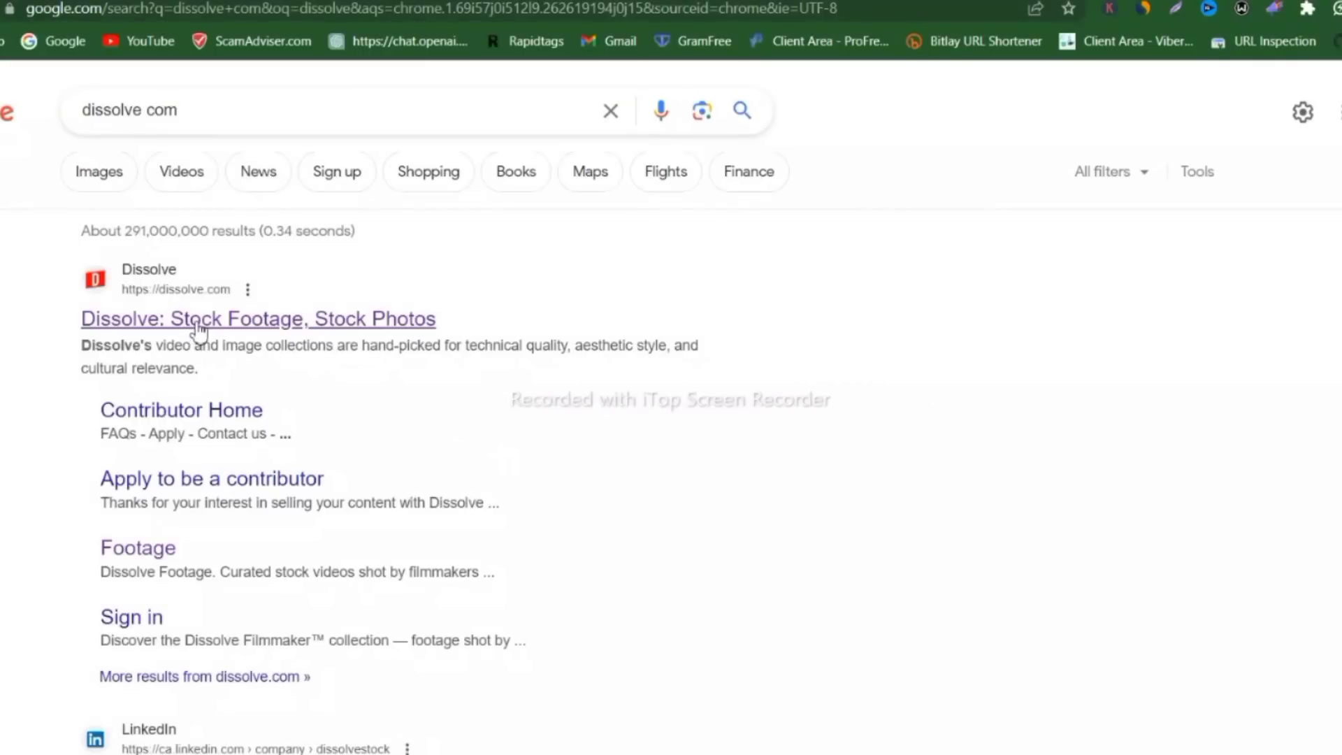
{"action": "left_click", "coordinate": [199, 329]}
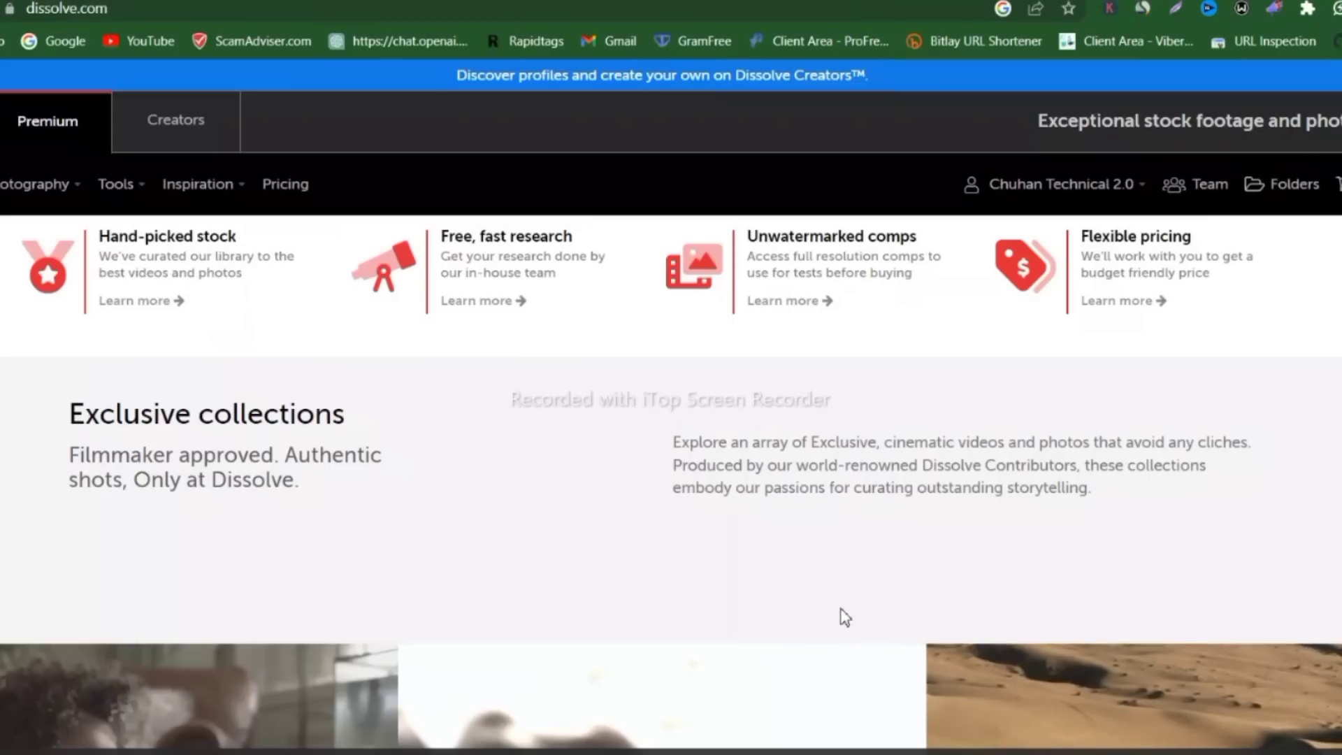
{"action": "scroll", "coordinate": [647, 523], "scroll_direction": "down", "scroll_amount": 10}
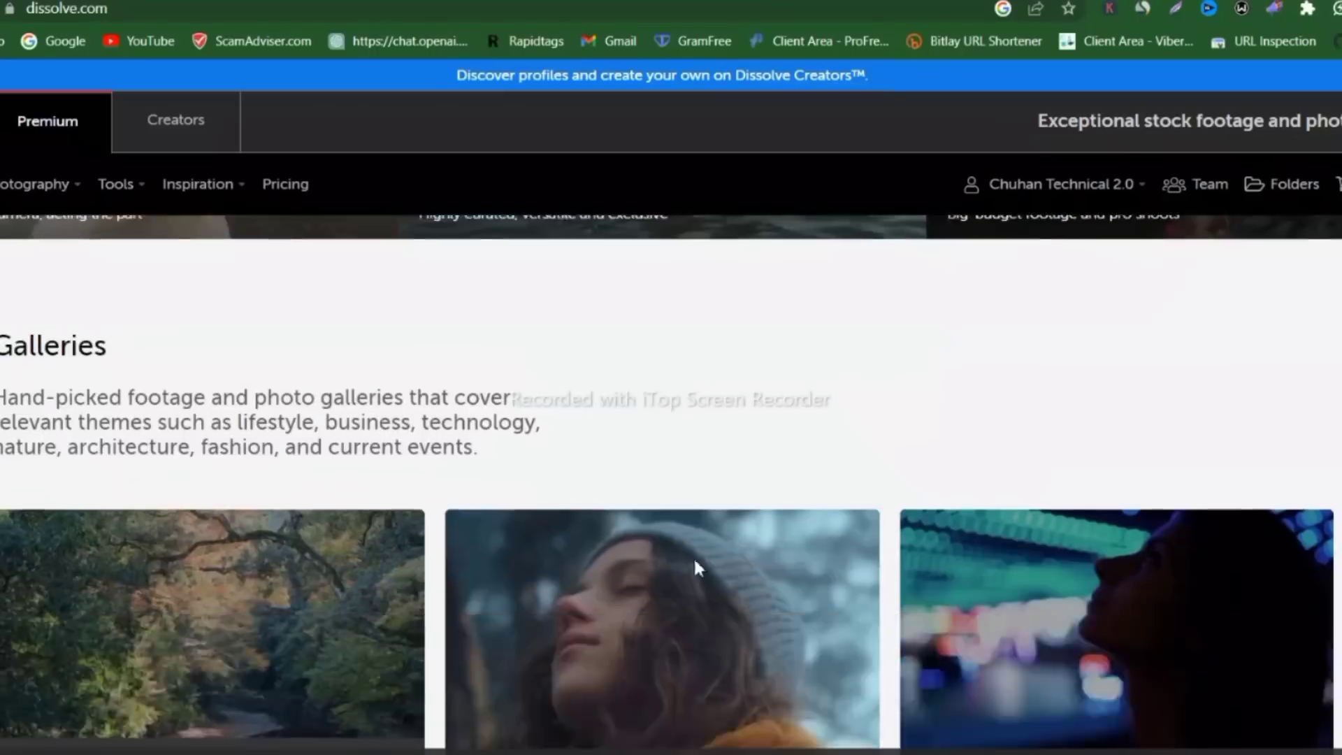
{"action": "scroll", "coordinate": [696, 566], "scroll_direction": "down", "scroll_amount": 15}
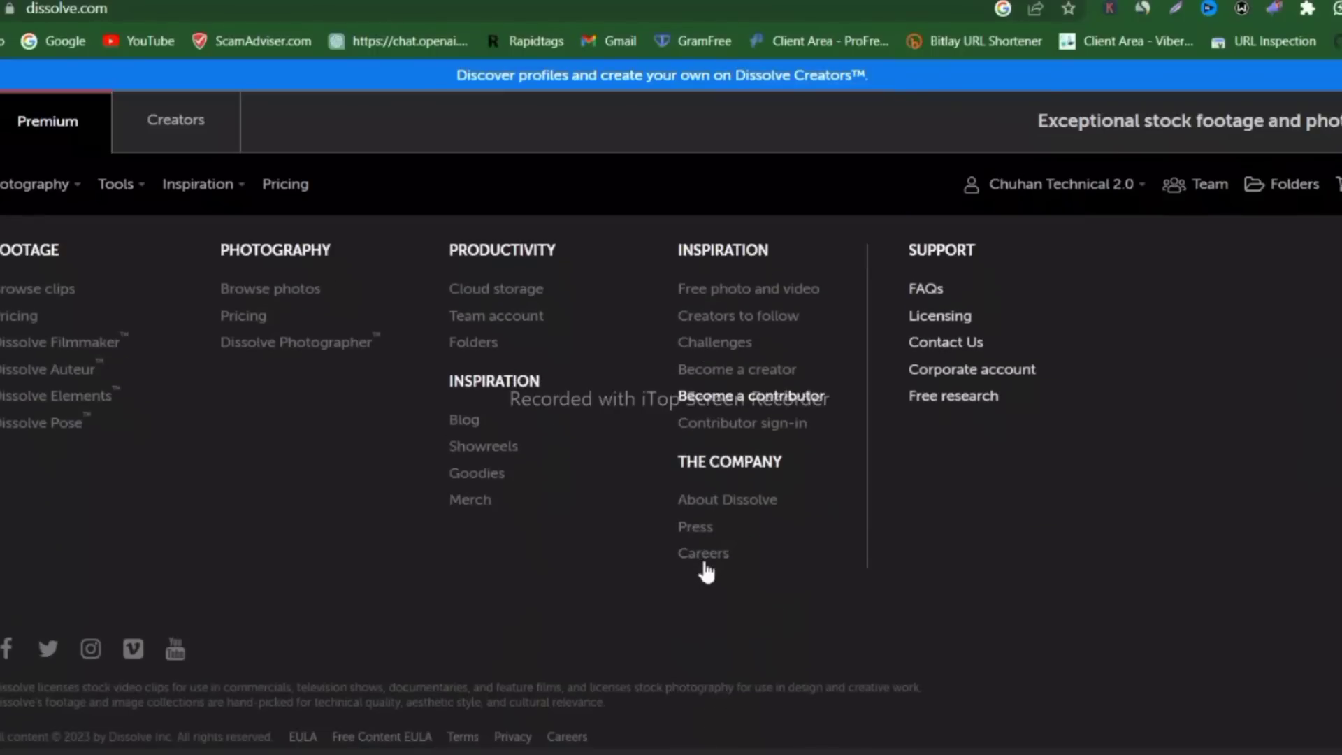
{"action": "scroll", "coordinate": [704, 569], "scroll_direction": "up", "scroll_amount": 3}
{"action": "scroll", "coordinate": [708, 569], "scroll_direction": "down", "scroll_amount": 1}
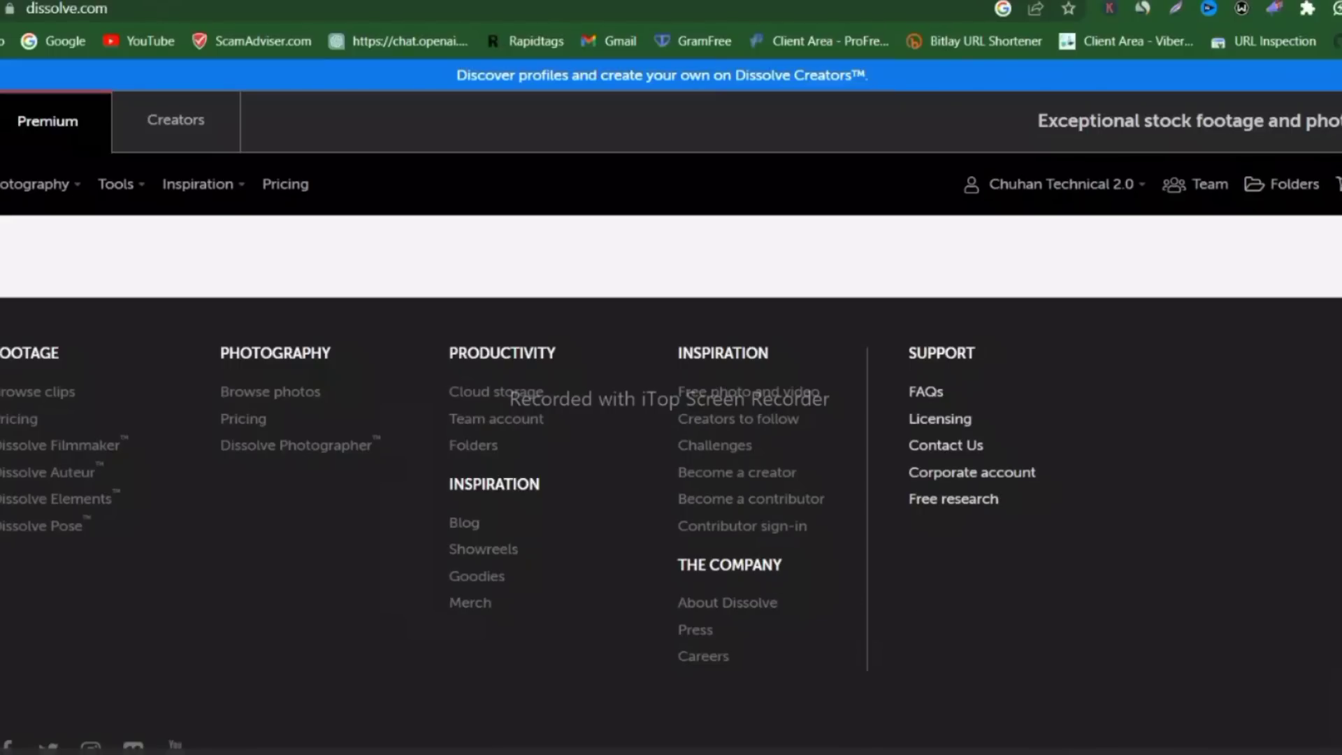
Outline the Become a creator and Become a contributor footer links in red, and undo both outlines
{"action": "key", "text": "ctrl+alt+d"}
{"action": "left_click", "coordinate": [655, 451]}
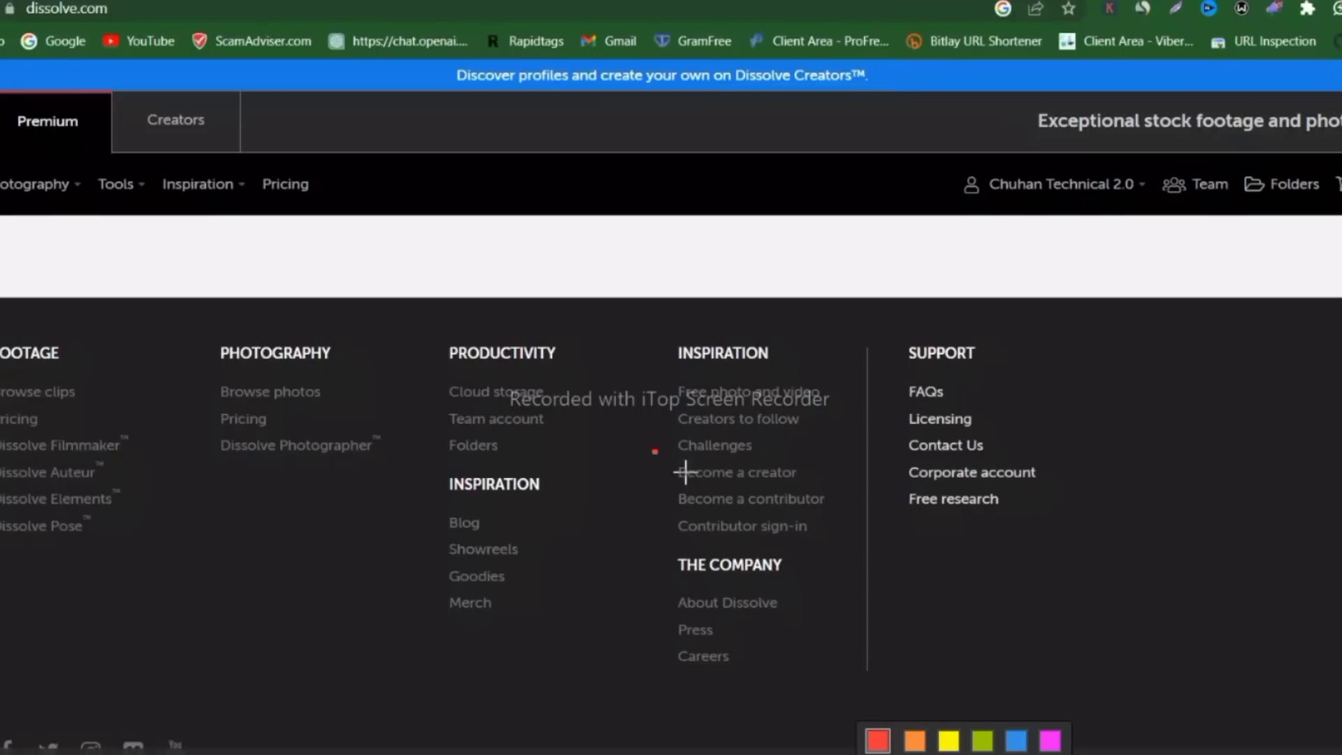
{"action": "left_click_drag", "start_coordinate": [685, 472], "coordinate": [840, 485]}
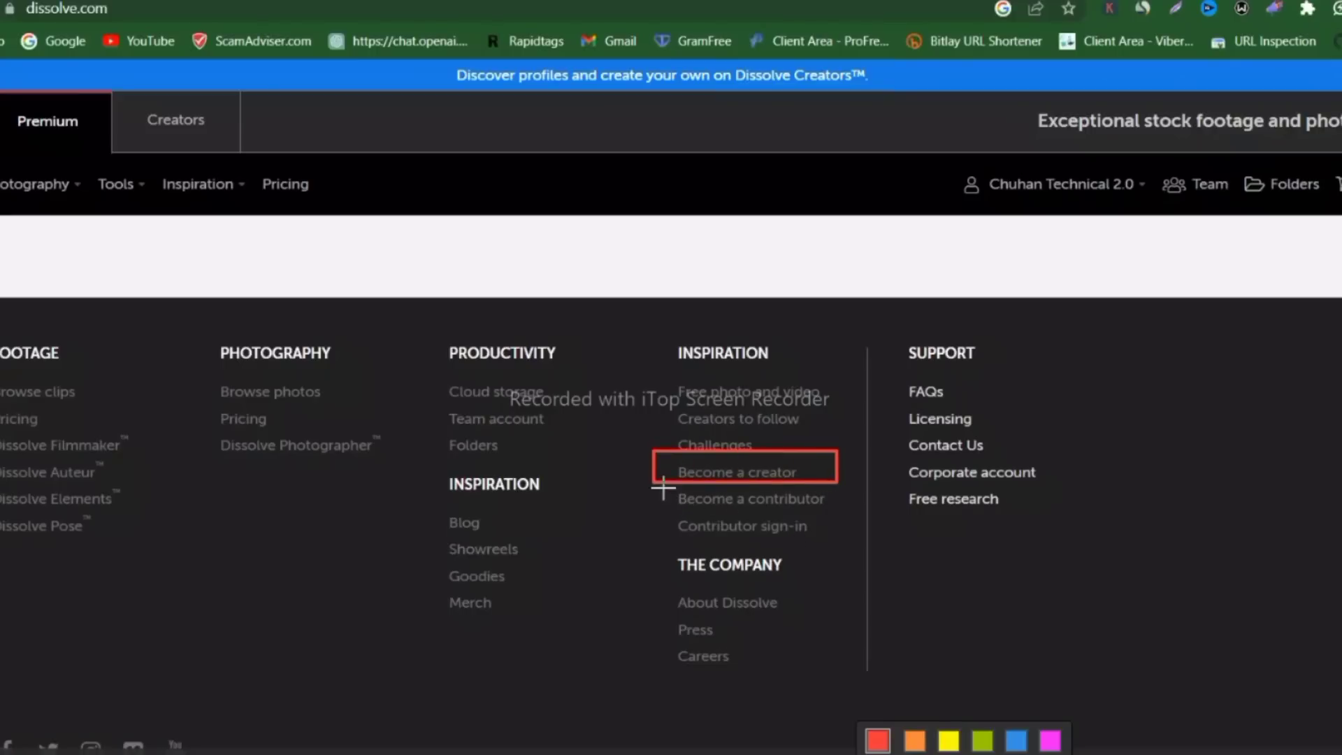
{"action": "mouse_move", "coordinate": [659, 487]}
{"action": "left_mouse_down"}
{"action": "mouse_move", "coordinate": [737, 512]}
{"action": "mouse_move", "coordinate": [845, 518]}
{"action": "left_mouse_up"}
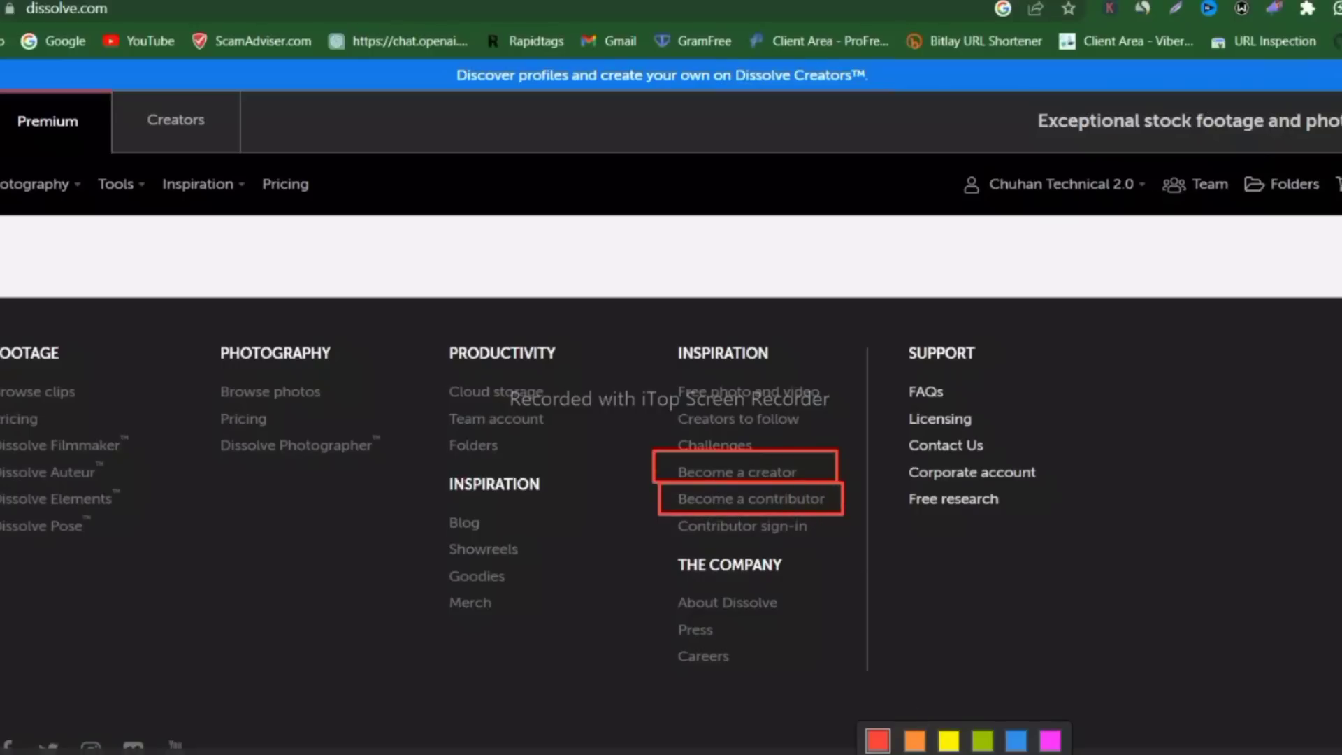
{"action": "key", "text": "ctrl+z"}
{"action": "key", "text": "ctrl+z"}
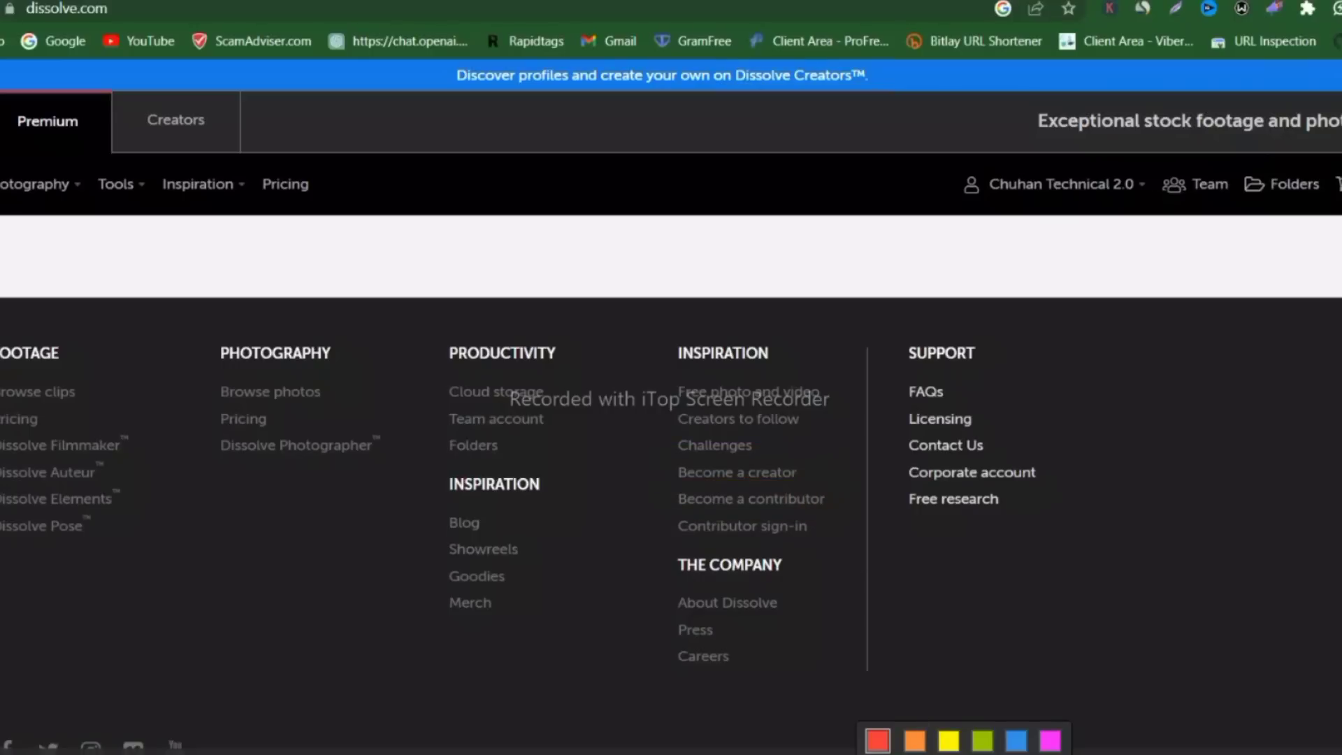
{"action": "key", "text": "Escape"}
Open Dissolve's contributor site from the footer links and start a new contributor application
{"action": "left_click", "coordinate": [764, 526]}
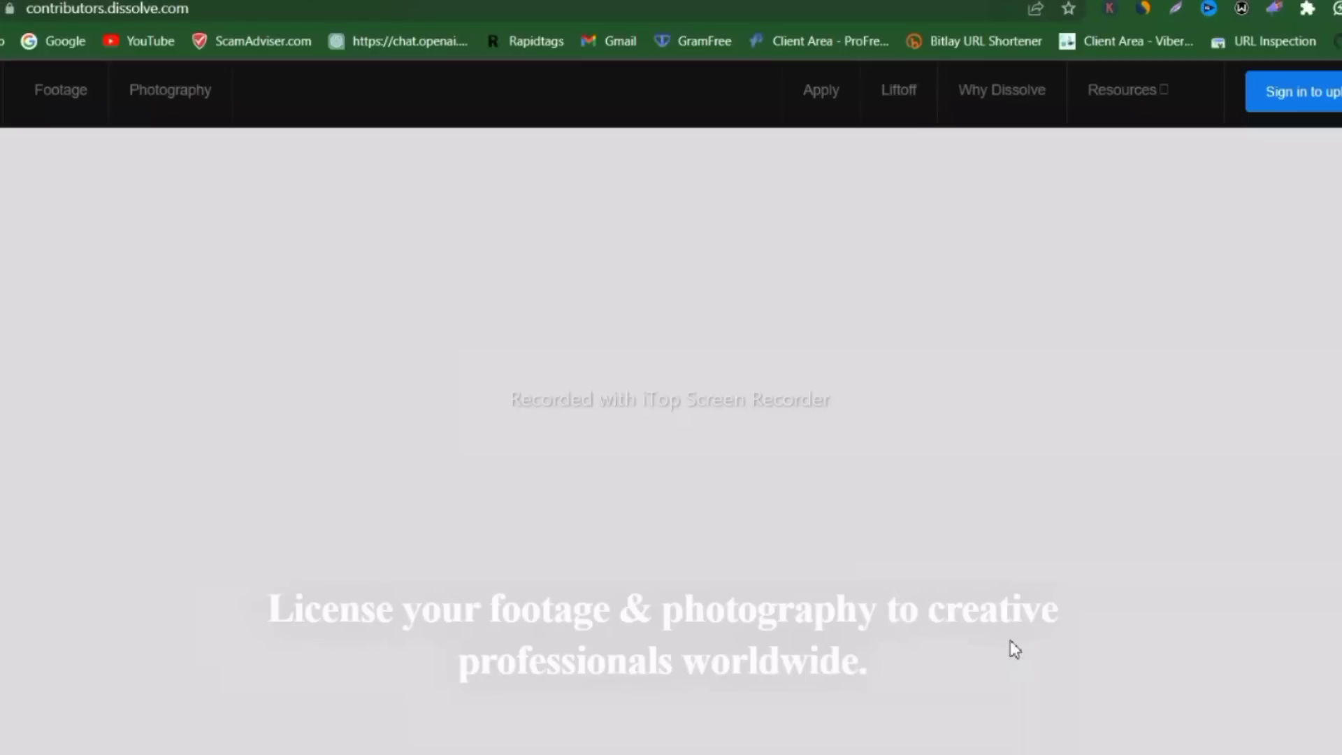
{"action": "scroll", "coordinate": [1148, 704], "scroll_direction": "down", "scroll_amount": 4}
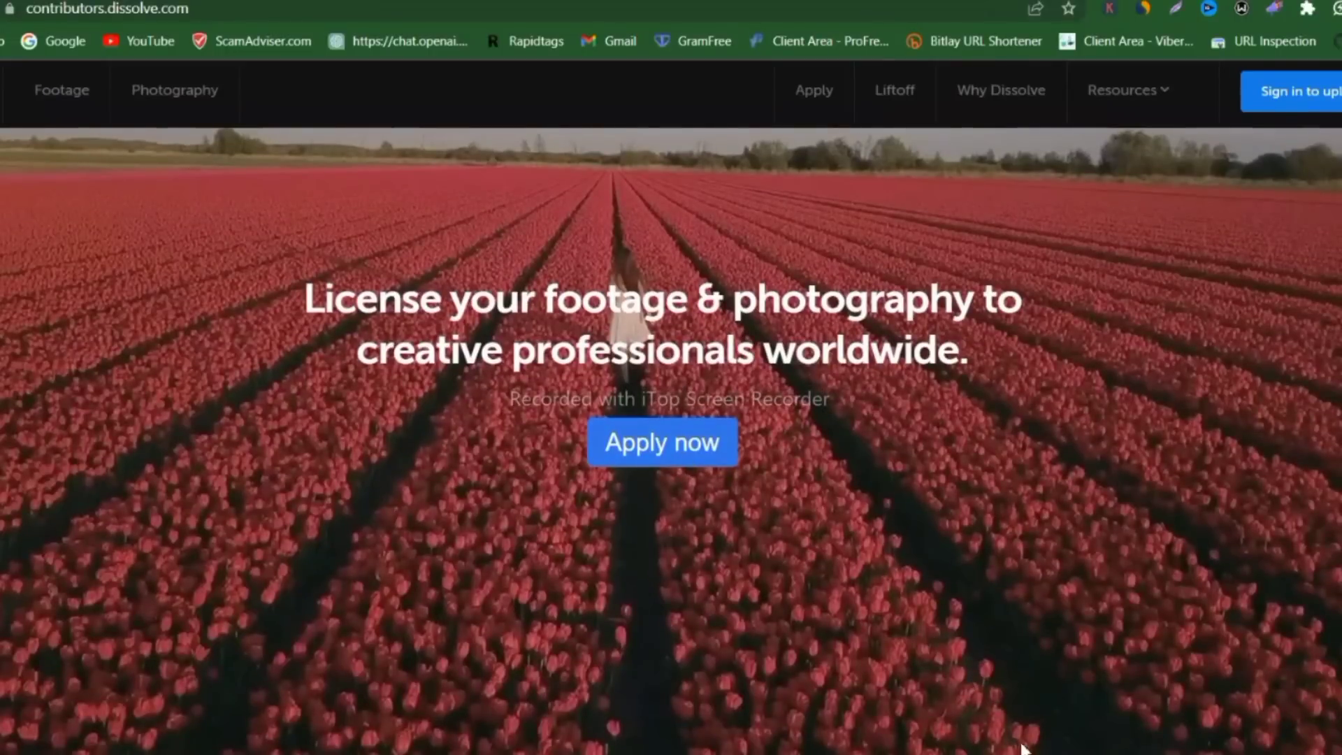
{"action": "left_click", "coordinate": [662, 442]}
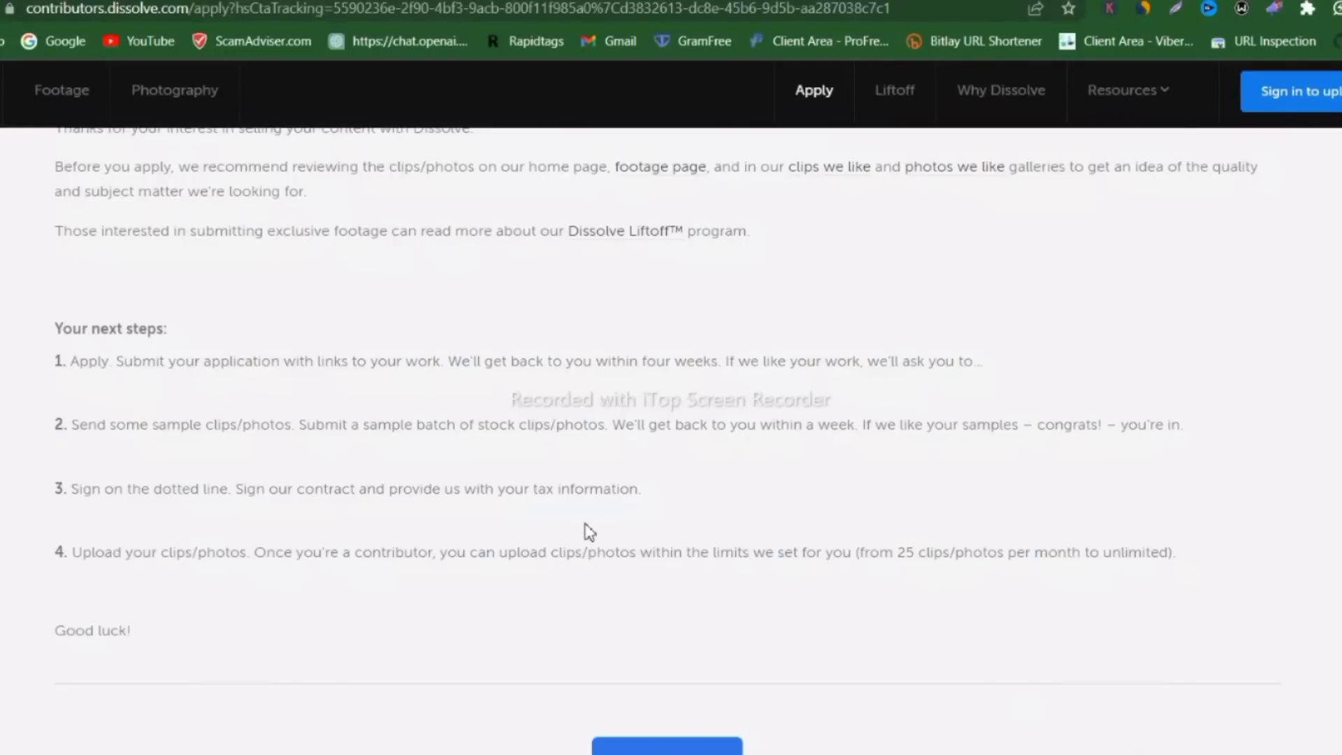
{"action": "scroll", "coordinate": [599, 528], "scroll_direction": "down", "scroll_amount": 3}
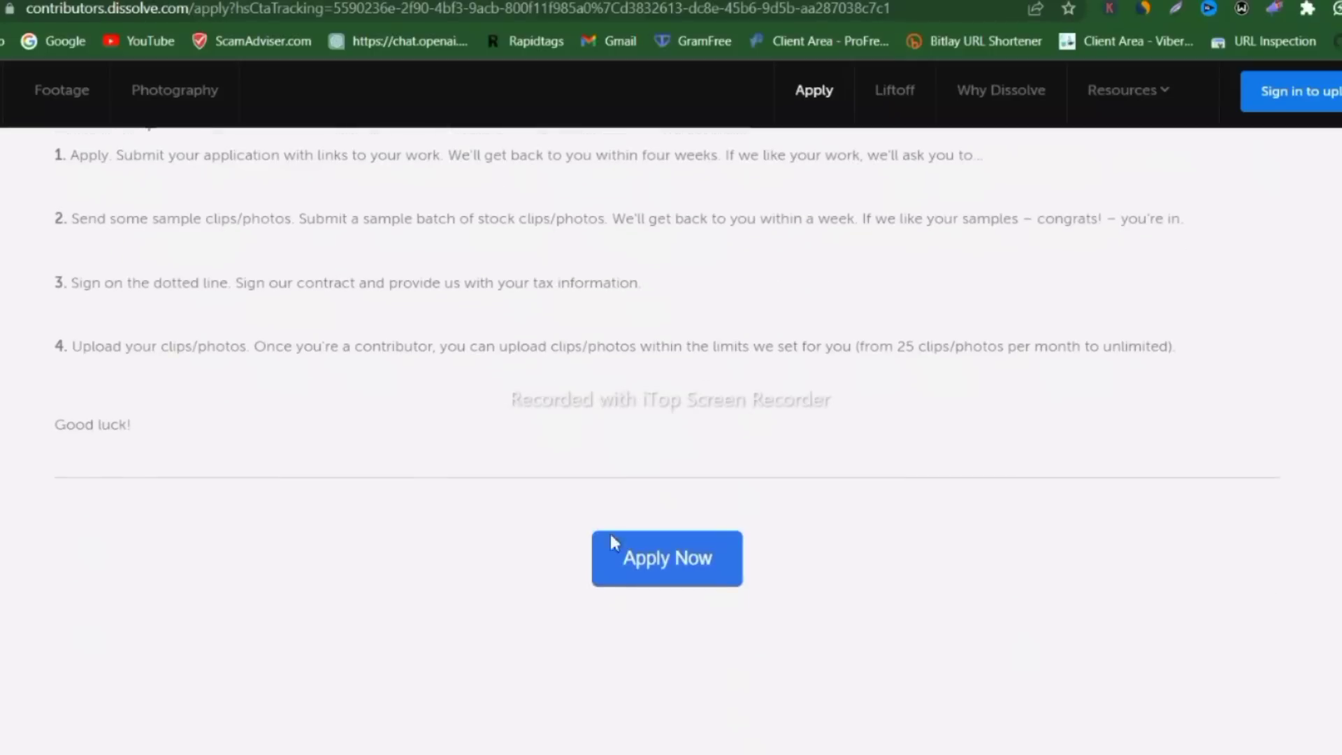
{"action": "left_click", "coordinate": [670, 568]}
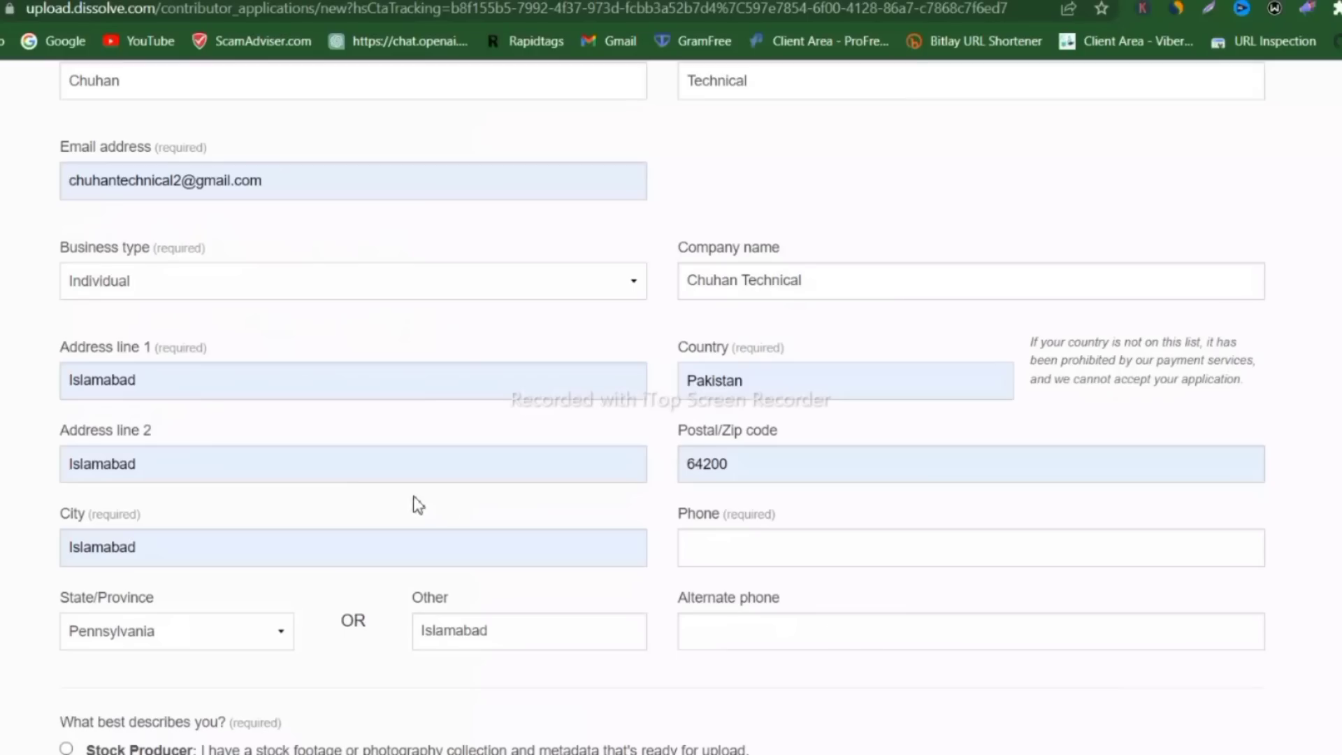
Outline the sample batch options and the name, email, business type, company and address fields of the application in red
{"action": "scroll", "coordinate": [413, 503], "scroll_direction": "up", "scroll_amount": 6}
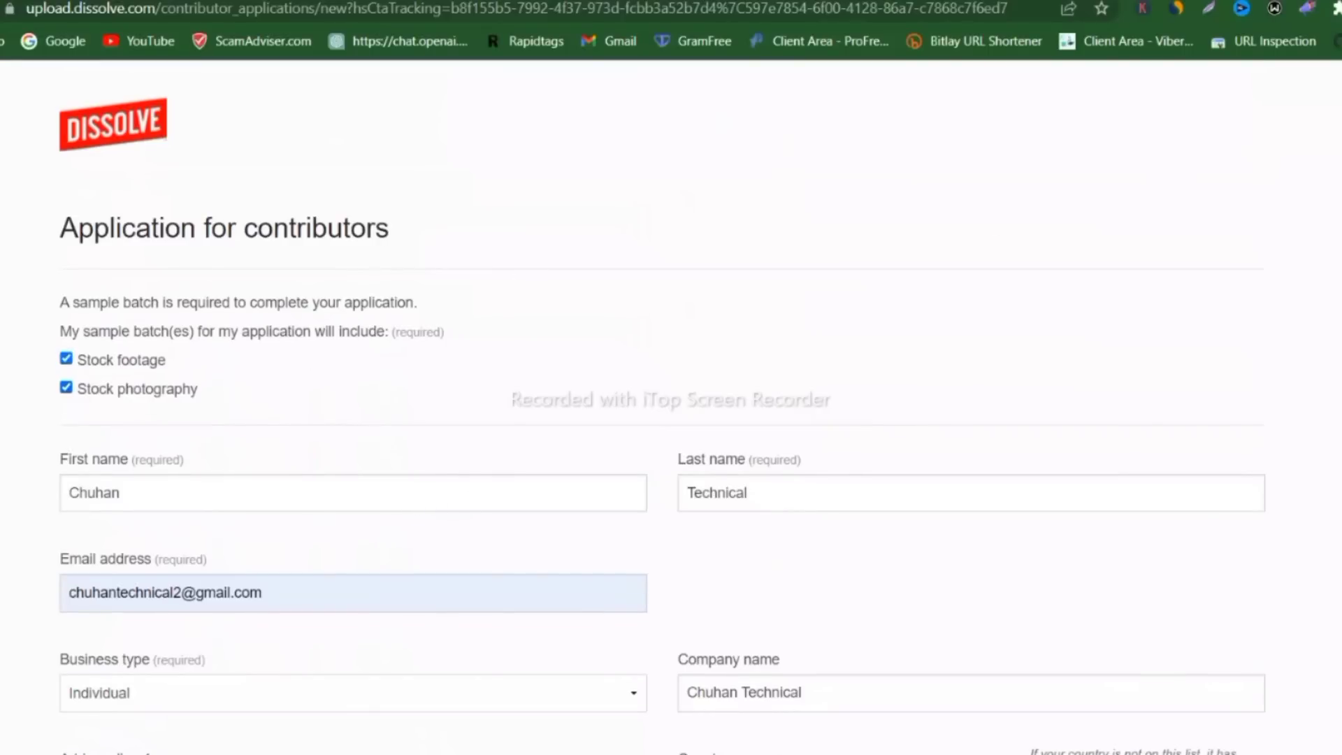
{"action": "scroll", "coordinate": [1006, 676], "scroll_direction": "down", "scroll_amount": 3}
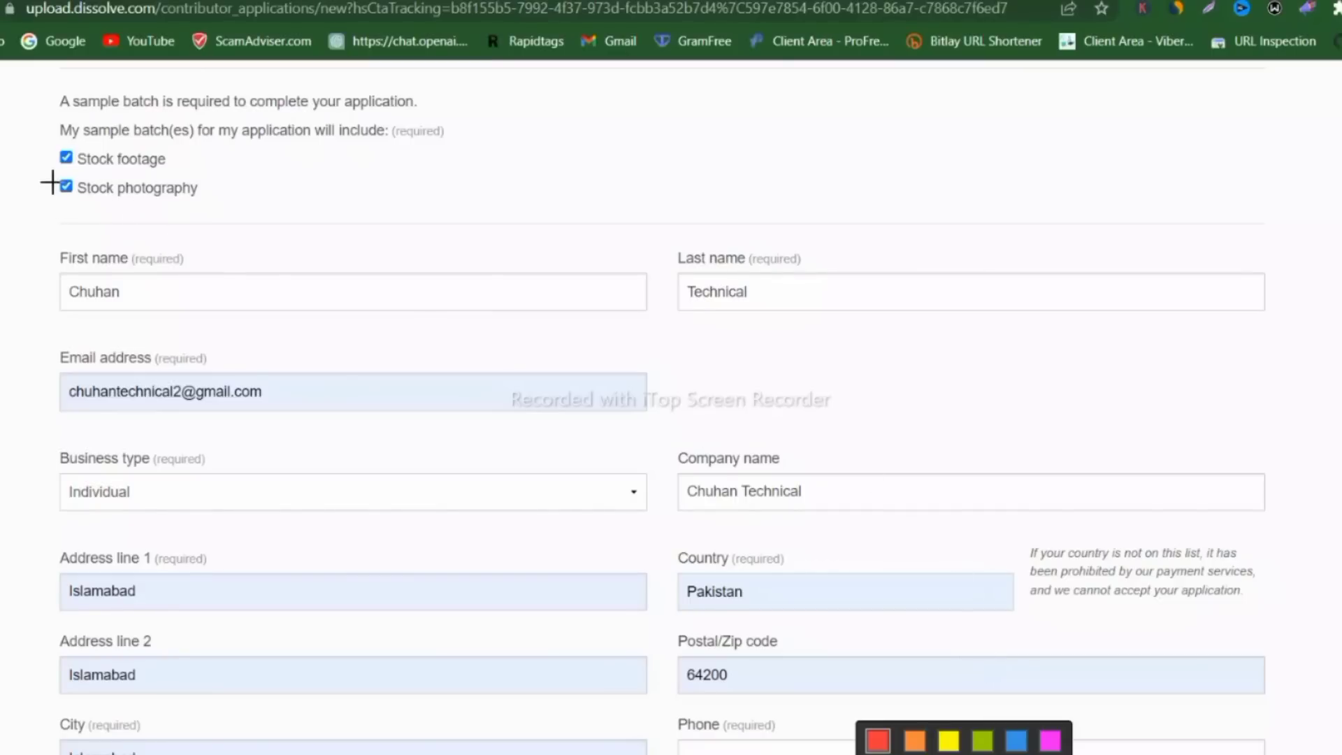
{"action": "mouse_move", "coordinate": [31, 144]}
{"action": "left_mouse_down"}
{"action": "mouse_move", "coordinate": [191, 219]}
{"action": "mouse_move", "coordinate": [236, 209]}
{"action": "left_mouse_up"}
{"action": "mouse_move", "coordinate": [42, 249]}
{"action": "left_mouse_down"}
{"action": "mouse_move", "coordinate": [119, 303]}
{"action": "mouse_move", "coordinate": [186, 313]}
{"action": "left_mouse_up"}
{"action": "left_click_drag", "start_coordinate": [666, 268], "coordinate": [784, 322]}
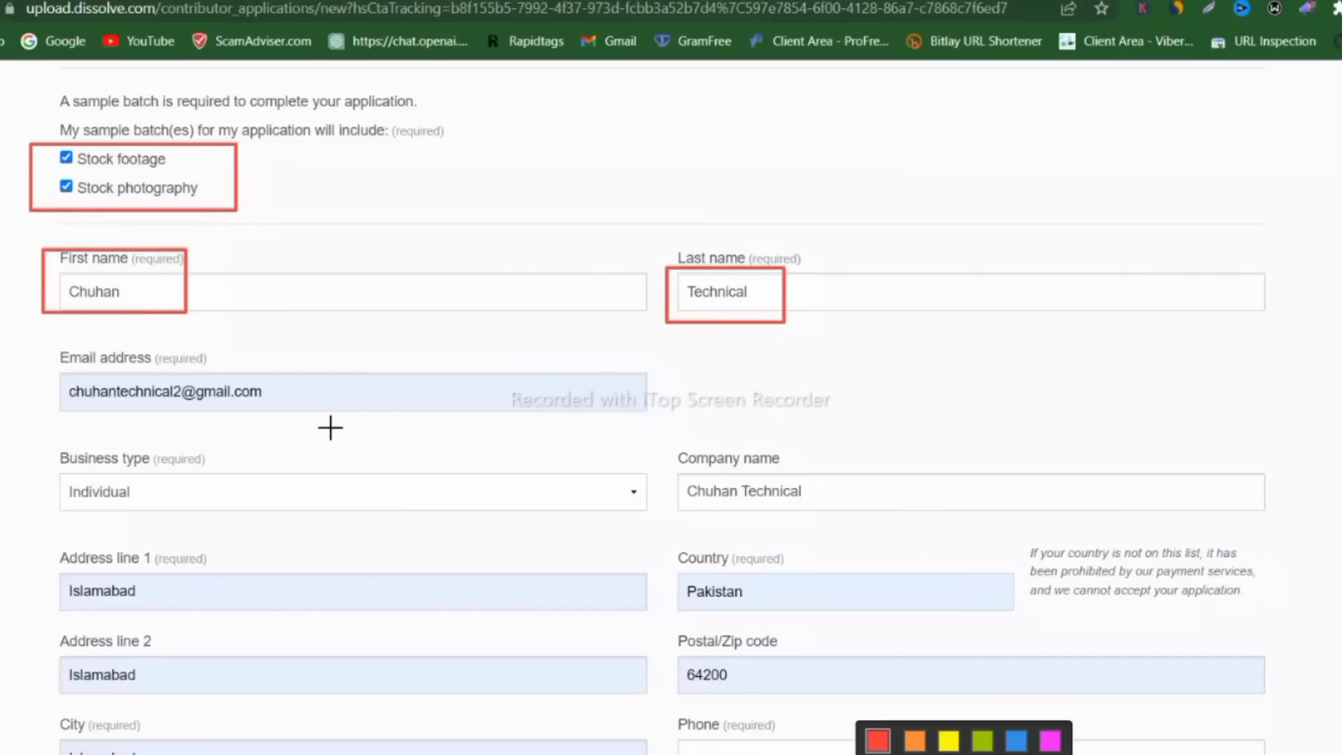
{"action": "left_click_drag", "start_coordinate": [44, 345], "coordinate": [409, 444]}
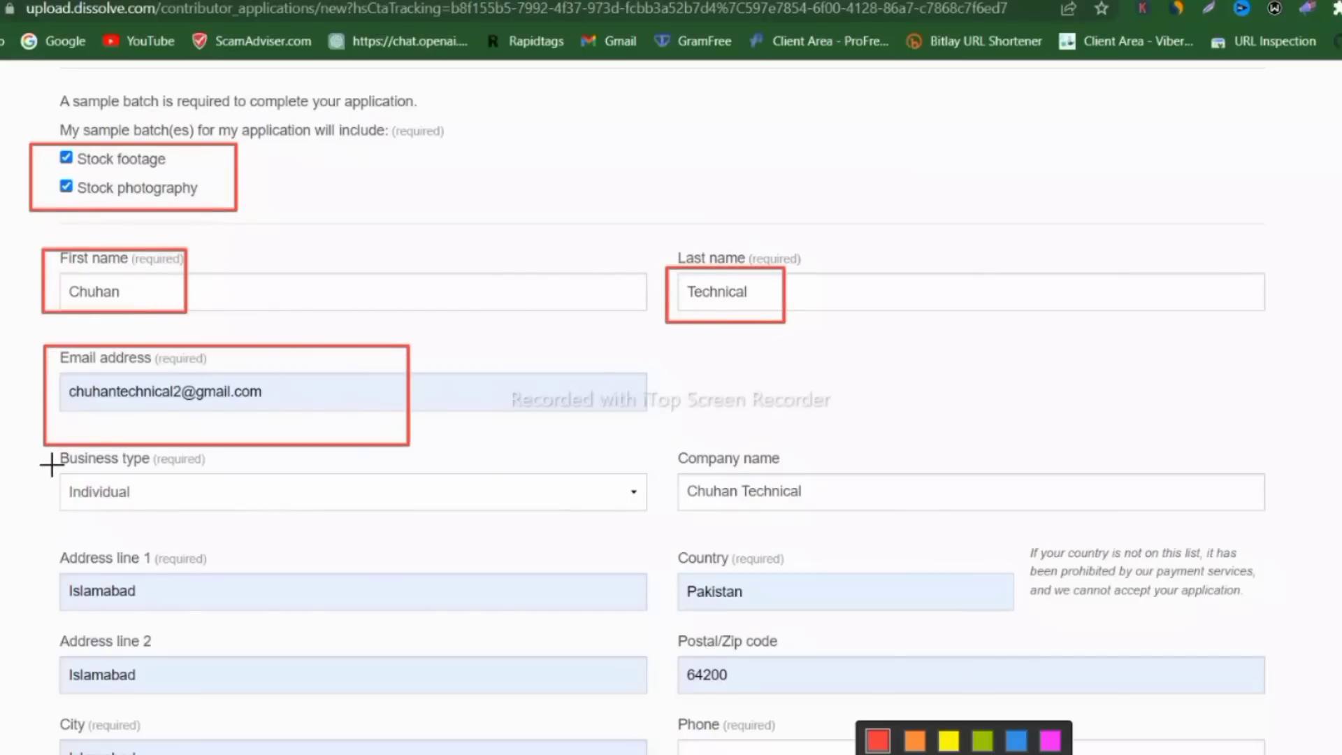
{"action": "left_click_drag", "start_coordinate": [49, 459], "coordinate": [172, 517]}
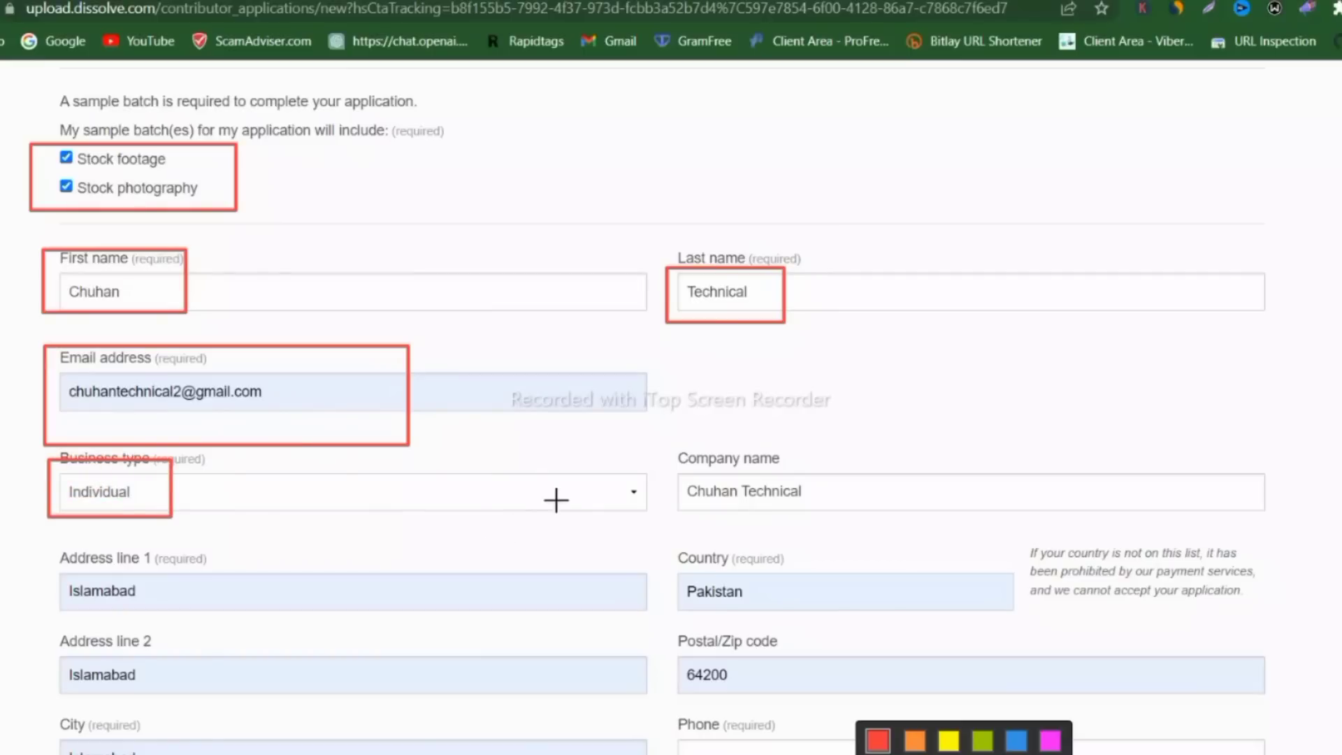
{"action": "mouse_move", "coordinate": [681, 451]}
{"action": "left_mouse_down"}
{"action": "mouse_move", "coordinate": [783, 518]}
{"action": "mouse_move", "coordinate": [830, 526]}
{"action": "left_mouse_up"}
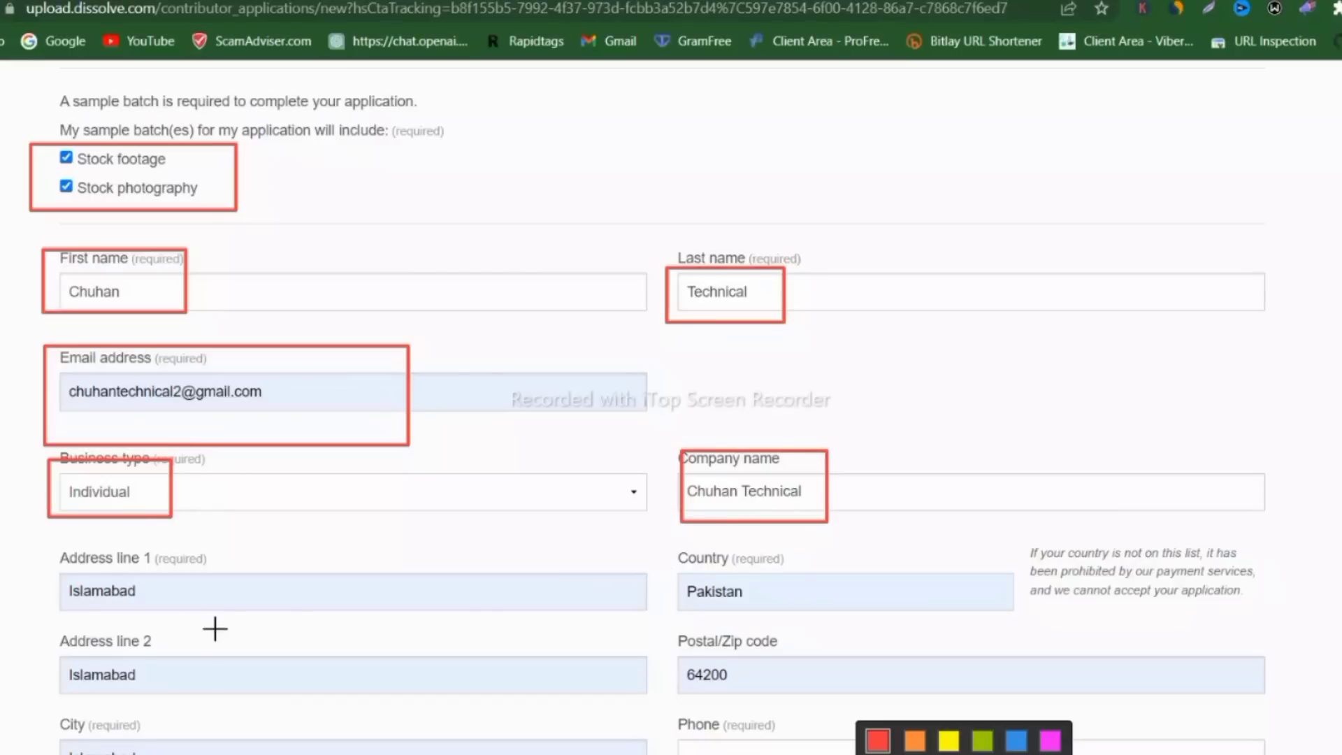
{"action": "mouse_move", "coordinate": [42, 552]}
{"action": "left_mouse_down"}
{"action": "mouse_move", "coordinate": [300, 752]}
{"action": "mouse_move", "coordinate": [1202, 734]}
{"action": "left_mouse_up"}
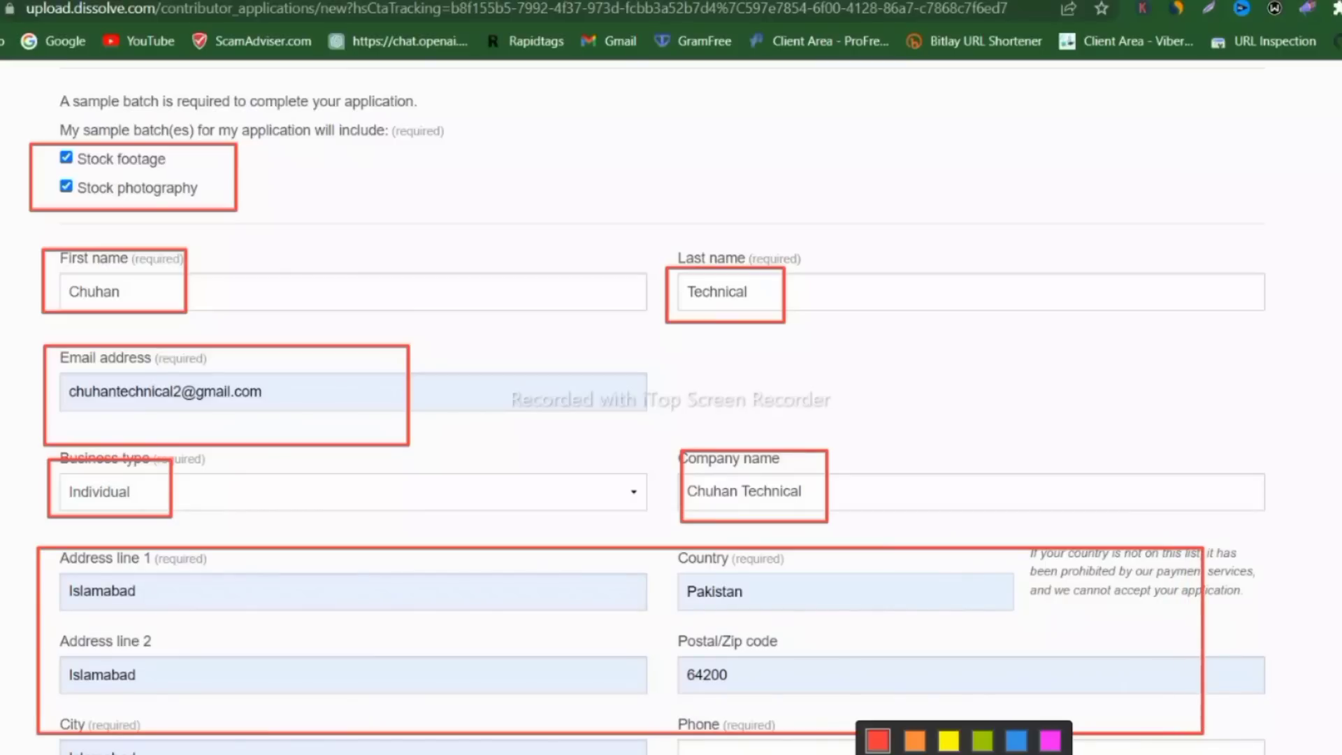
Outline the state, phone and alternate phone fields, the "What best describes you?" question and the Filmmaker/Photographer option in red, and clear all outlines
{"action": "scroll", "coordinate": [240, 200], "scroll_direction": "down", "scroll_amount": 8}
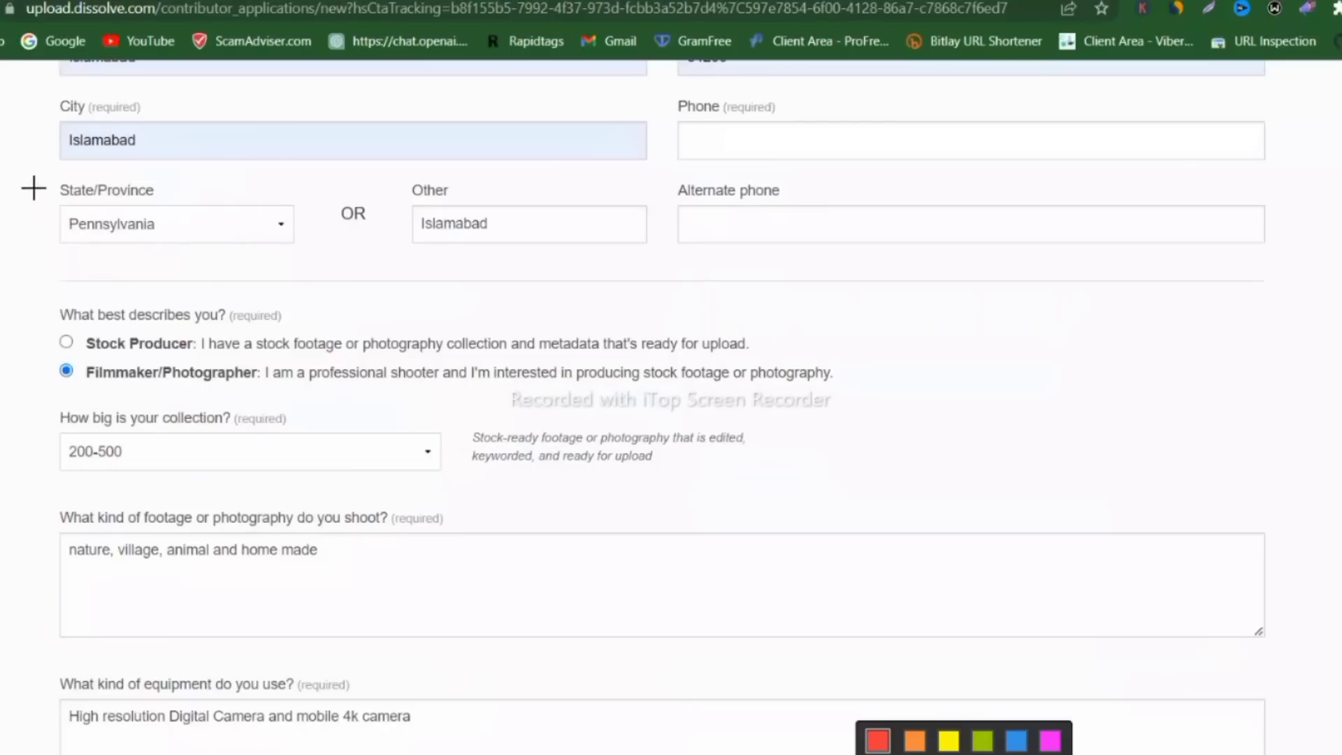
{"action": "mouse_move", "coordinate": [30, 184]}
{"action": "left_mouse_down"}
{"action": "mouse_move", "coordinate": [172, 244]}
{"action": "mouse_move", "coordinate": [312, 269]}
{"action": "left_mouse_up"}
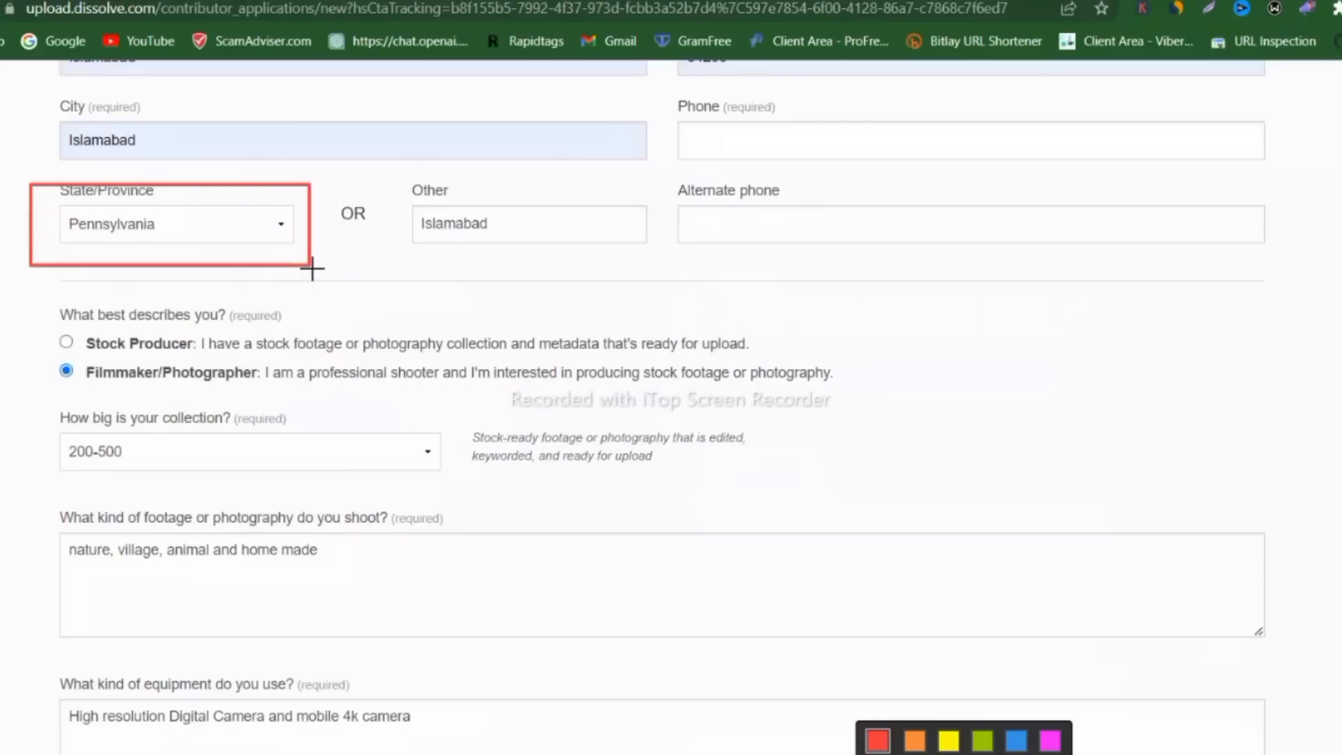
{"action": "mouse_move", "coordinate": [384, 180]}
{"action": "left_mouse_down"}
{"action": "mouse_move", "coordinate": [489, 261]}
{"action": "mouse_move", "coordinate": [1309, 257]}
{"action": "left_mouse_up"}
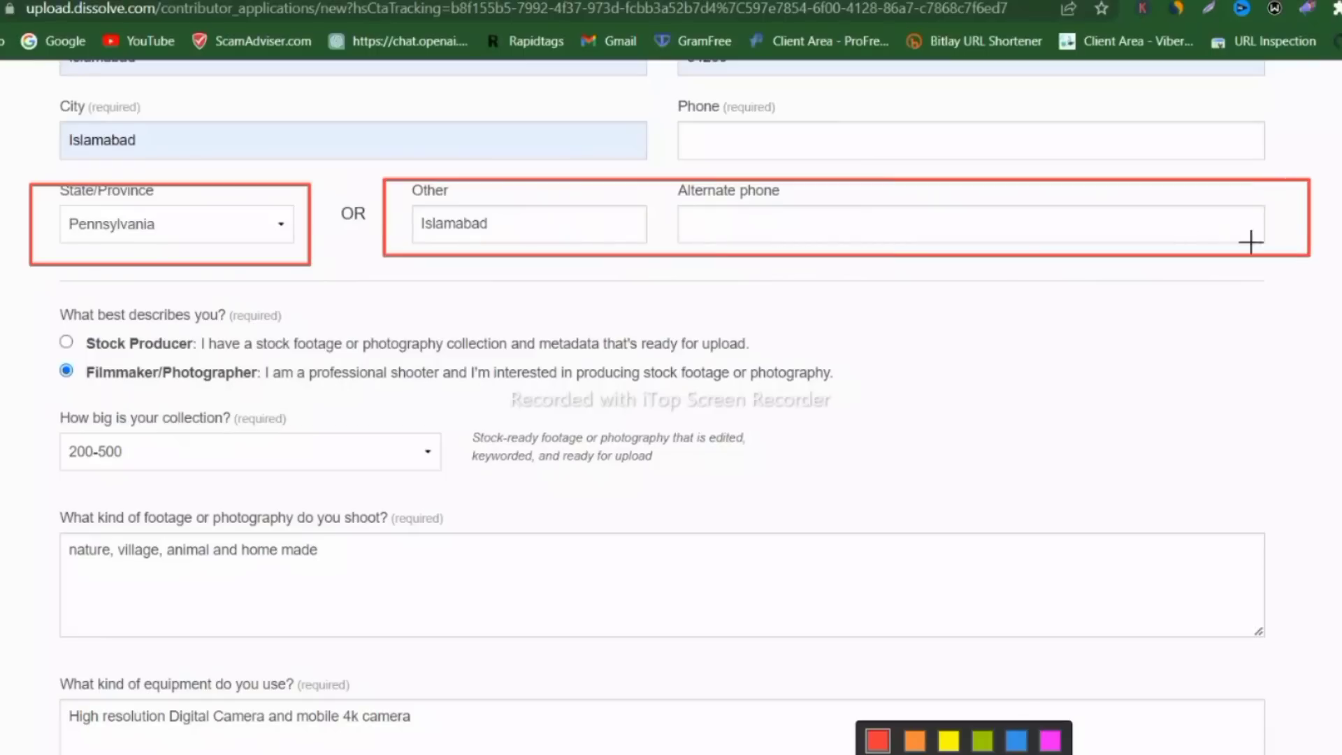
{"action": "mouse_move", "coordinate": [667, 93]}
{"action": "left_mouse_down"}
{"action": "mouse_move", "coordinate": [753, 150]}
{"action": "mouse_move", "coordinate": [1267, 169]}
{"action": "left_mouse_up"}
{"action": "left_click_drag", "start_coordinate": [661, 190], "coordinate": [826, 247]}
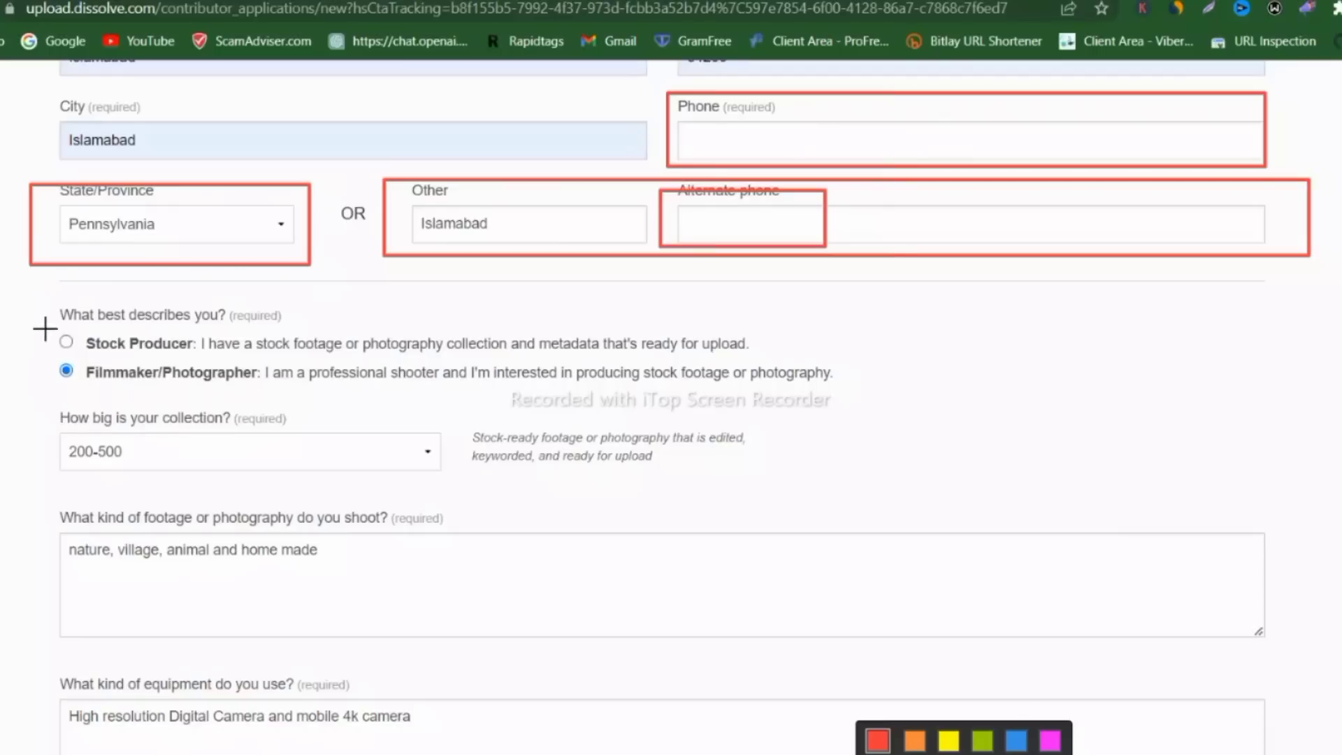
{"action": "left_click_drag", "start_coordinate": [49, 302], "coordinate": [281, 334]}
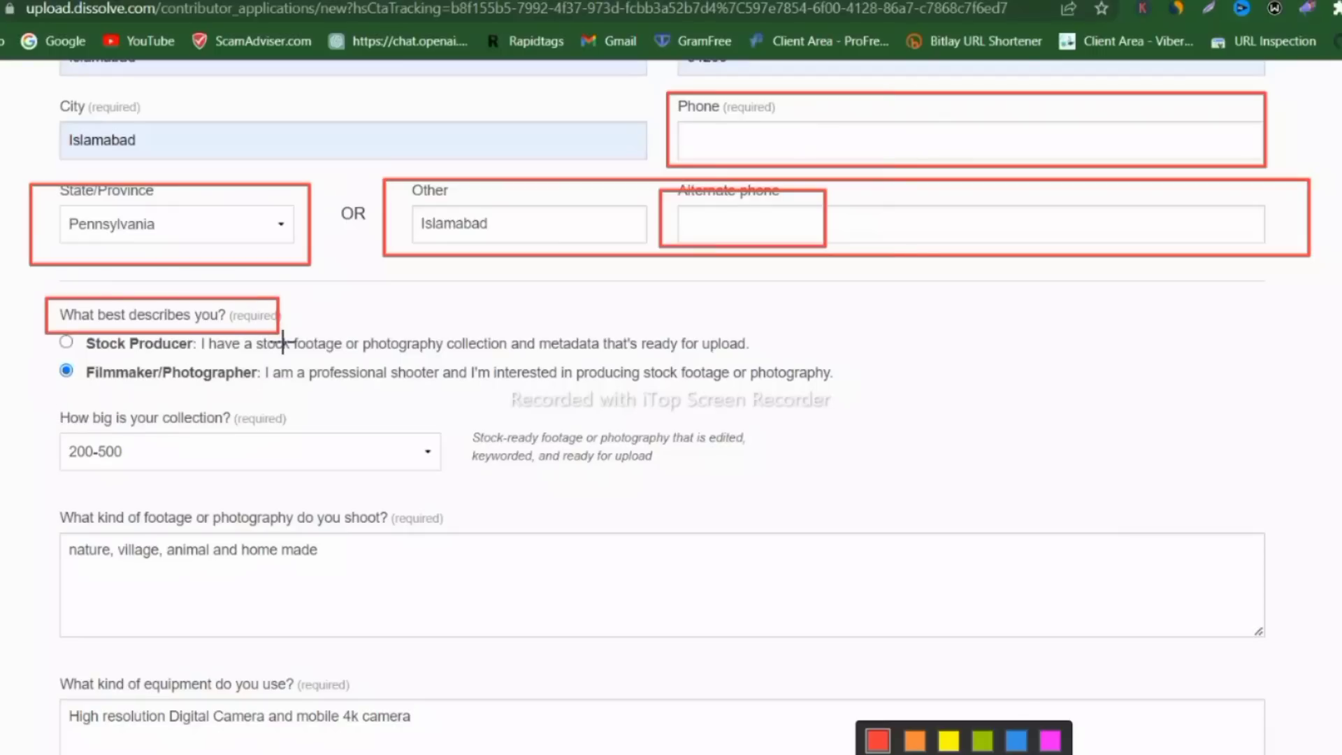
{"action": "mouse_move", "coordinate": [28, 356]}
{"action": "left_mouse_down"}
{"action": "mouse_move", "coordinate": [87, 381]}
{"action": "mouse_move", "coordinate": [282, 397]}
{"action": "left_mouse_up"}
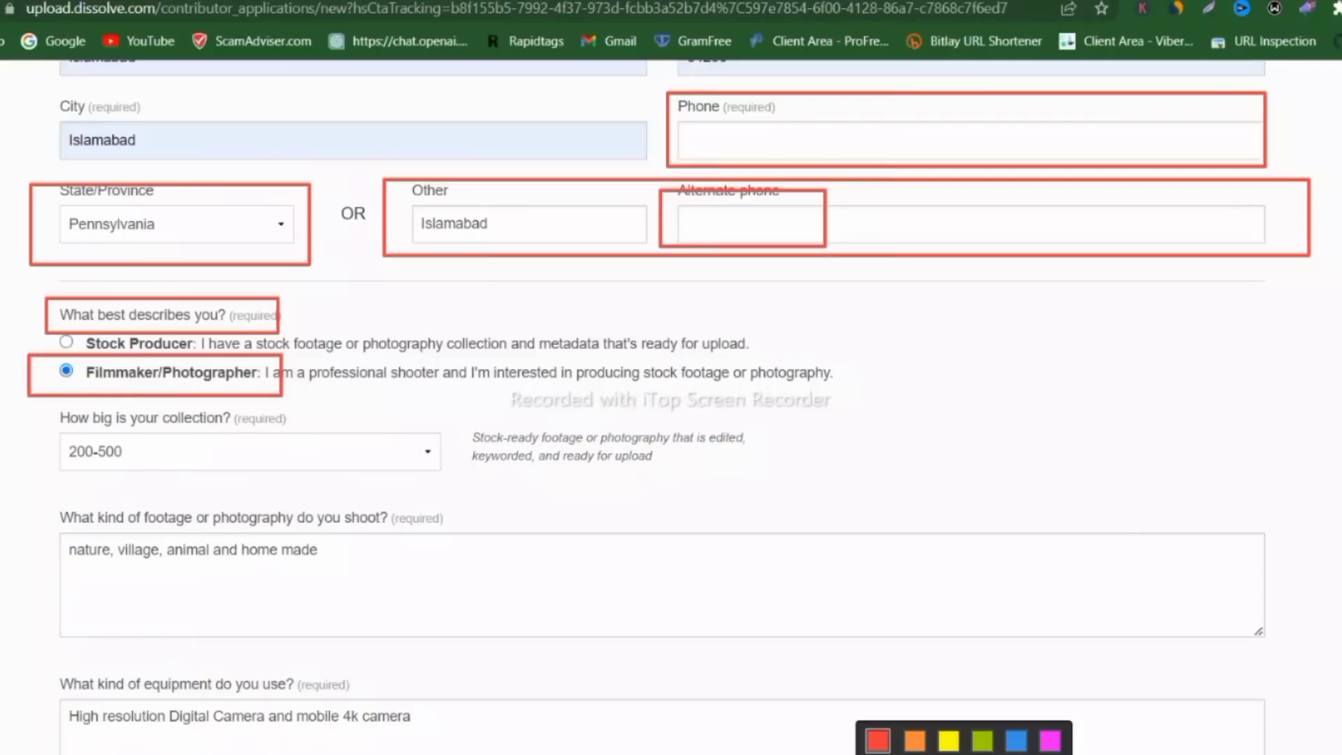
{"action": "key", "text": "Escape"}
Select 200-500 as the collection size and review the answers on footage, equipment, exclusive licensing and showcase sites
{"action": "left_click", "coordinate": [427, 463]}
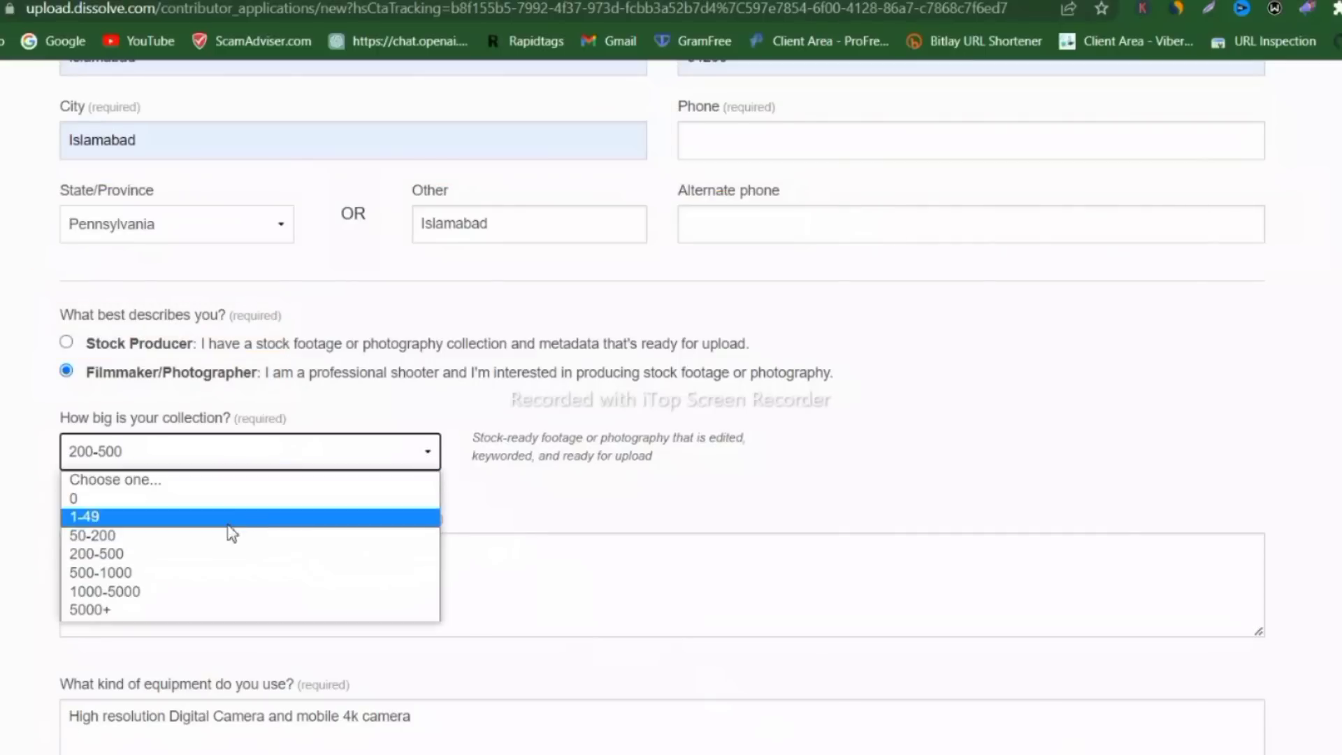
{"action": "left_click", "coordinate": [144, 554]}
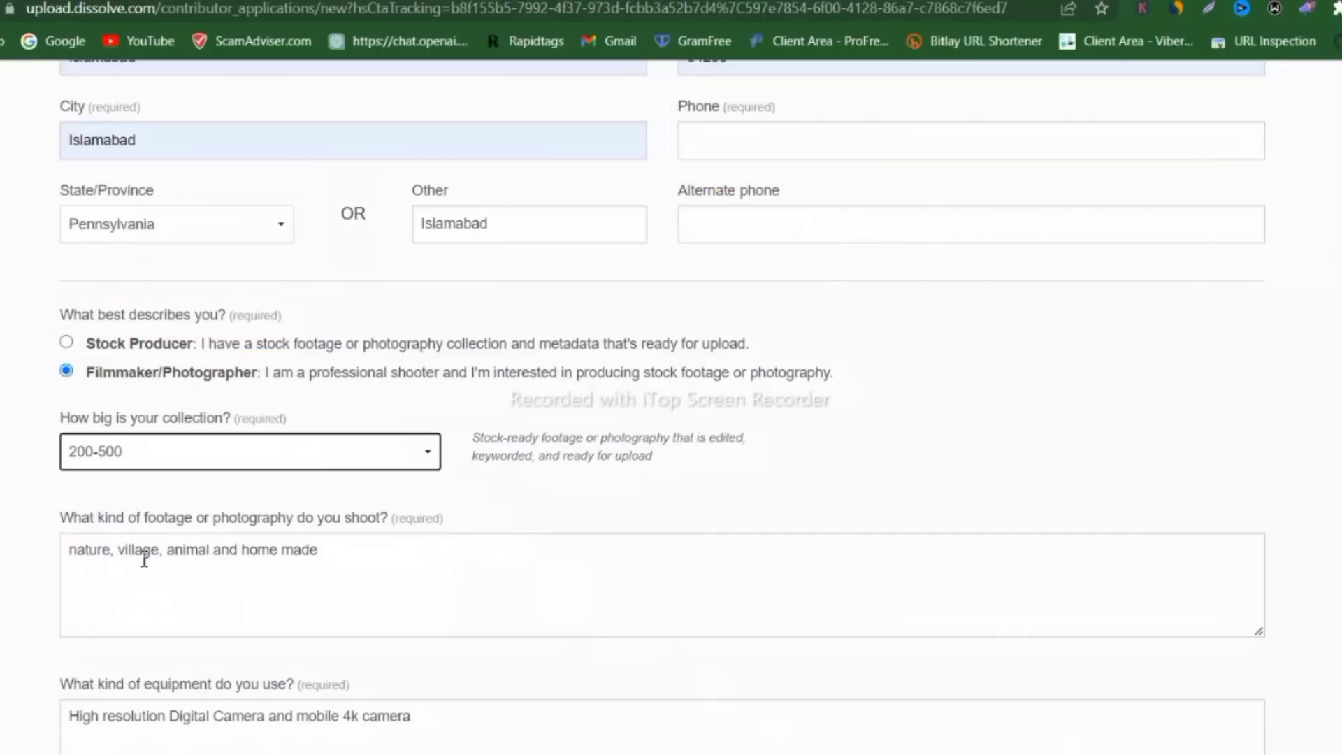
{"action": "scroll", "coordinate": [480, 557], "scroll_direction": "down", "scroll_amount": 3}
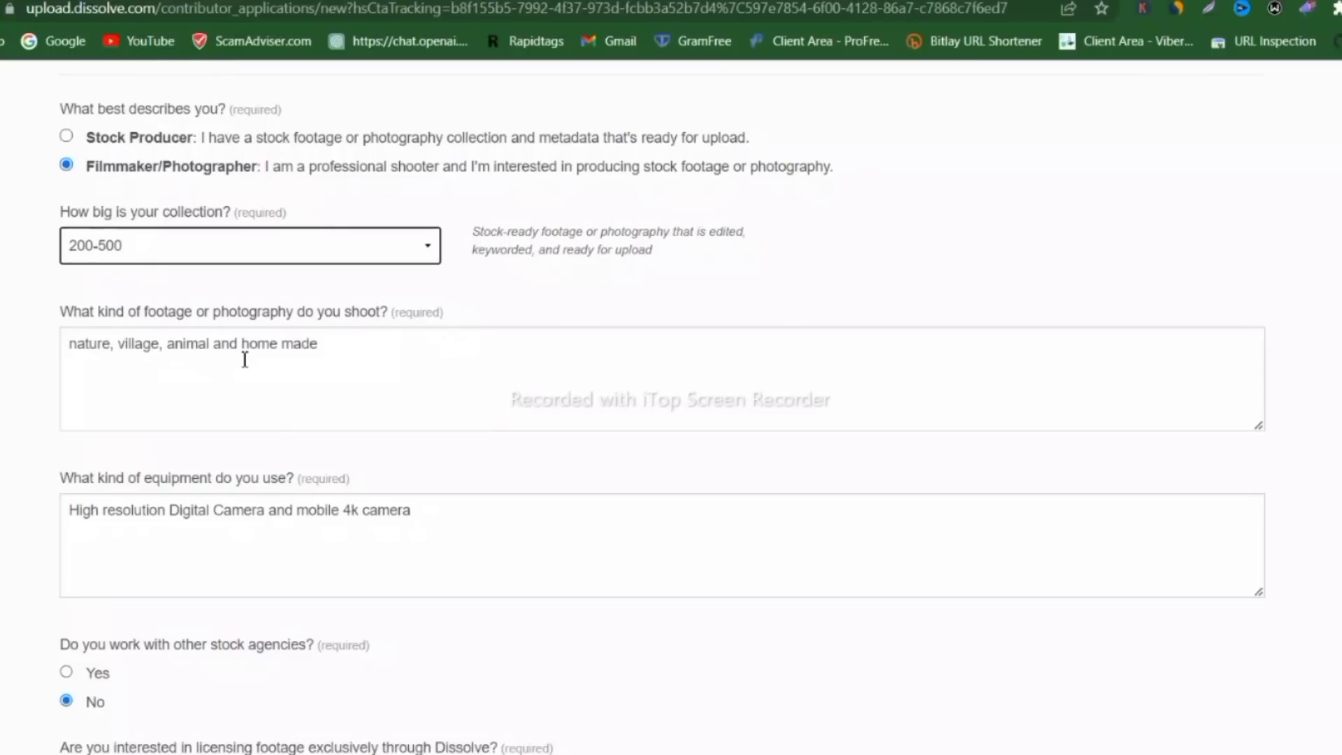
{"action": "scroll", "coordinate": [241, 360], "scroll_direction": "down", "scroll_amount": 3}
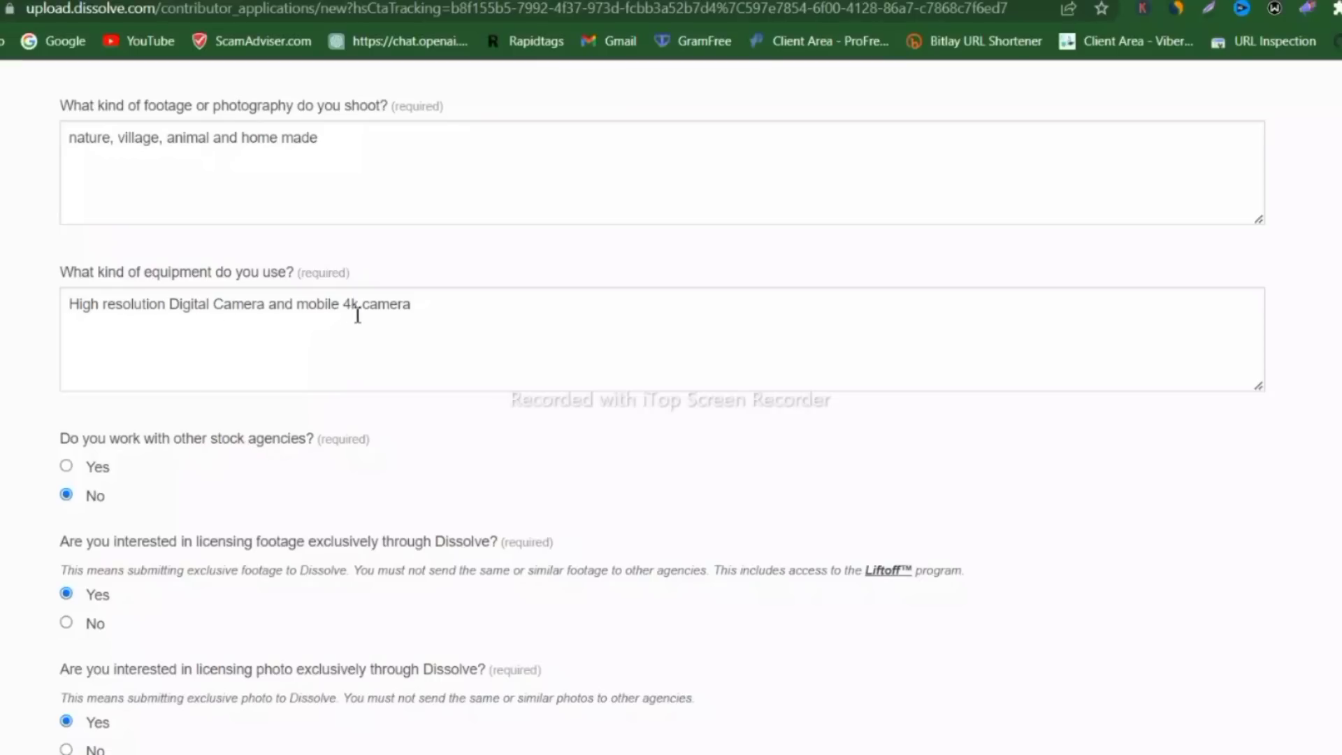
{"action": "scroll", "coordinate": [277, 384], "scroll_direction": "down", "scroll_amount": 3}
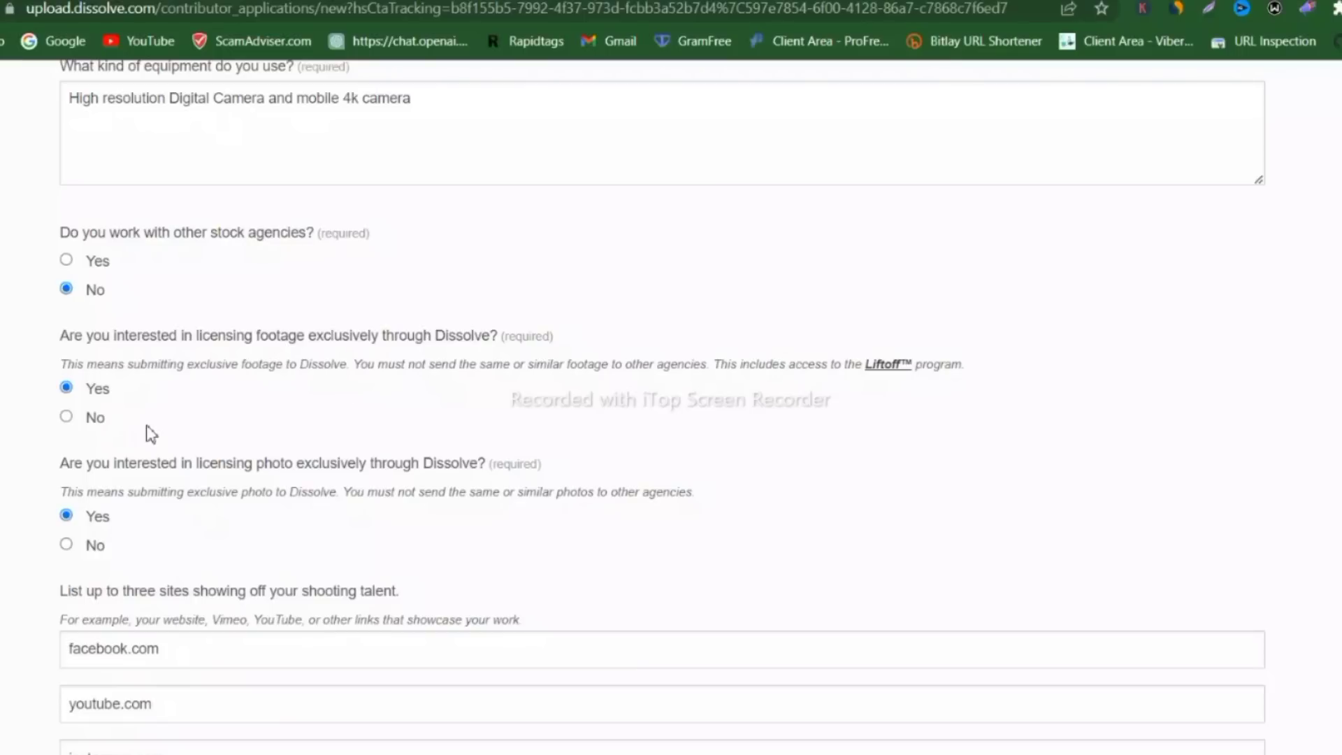
{"action": "scroll", "coordinate": [200, 401], "scroll_direction": "down", "scroll_amount": 3}
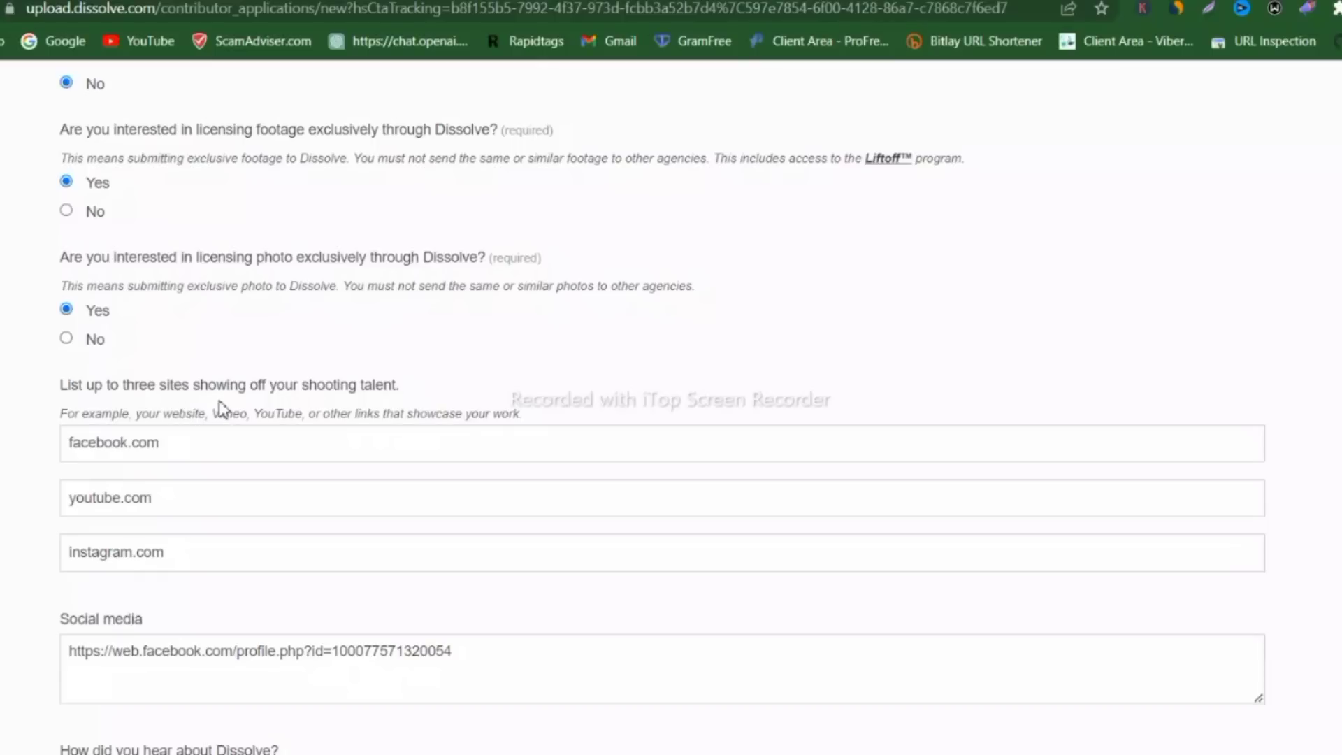
Select Social Media as the answer to how you heard about Dissolve and send the contributor application
{"action": "scroll", "coordinate": [346, 402], "scroll_direction": "down", "scroll_amount": 3}
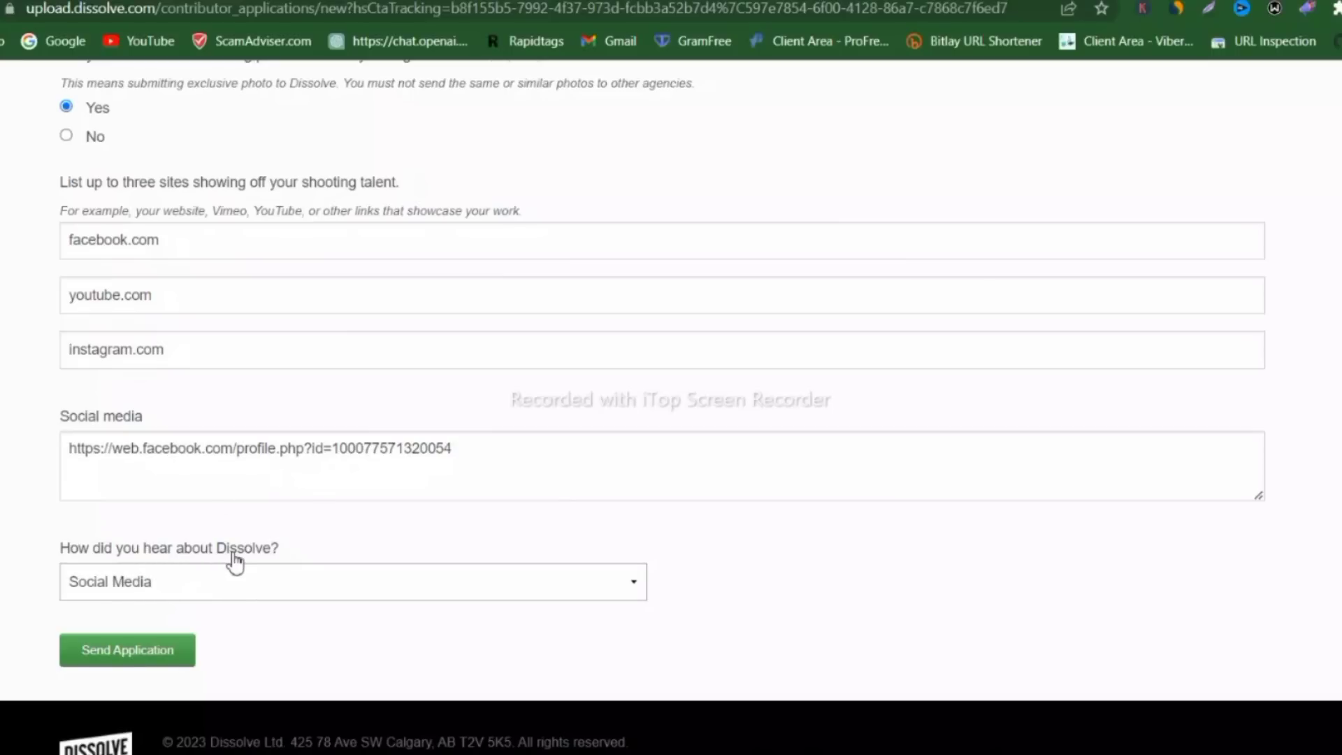
{"action": "left_click", "coordinate": [329, 596]}
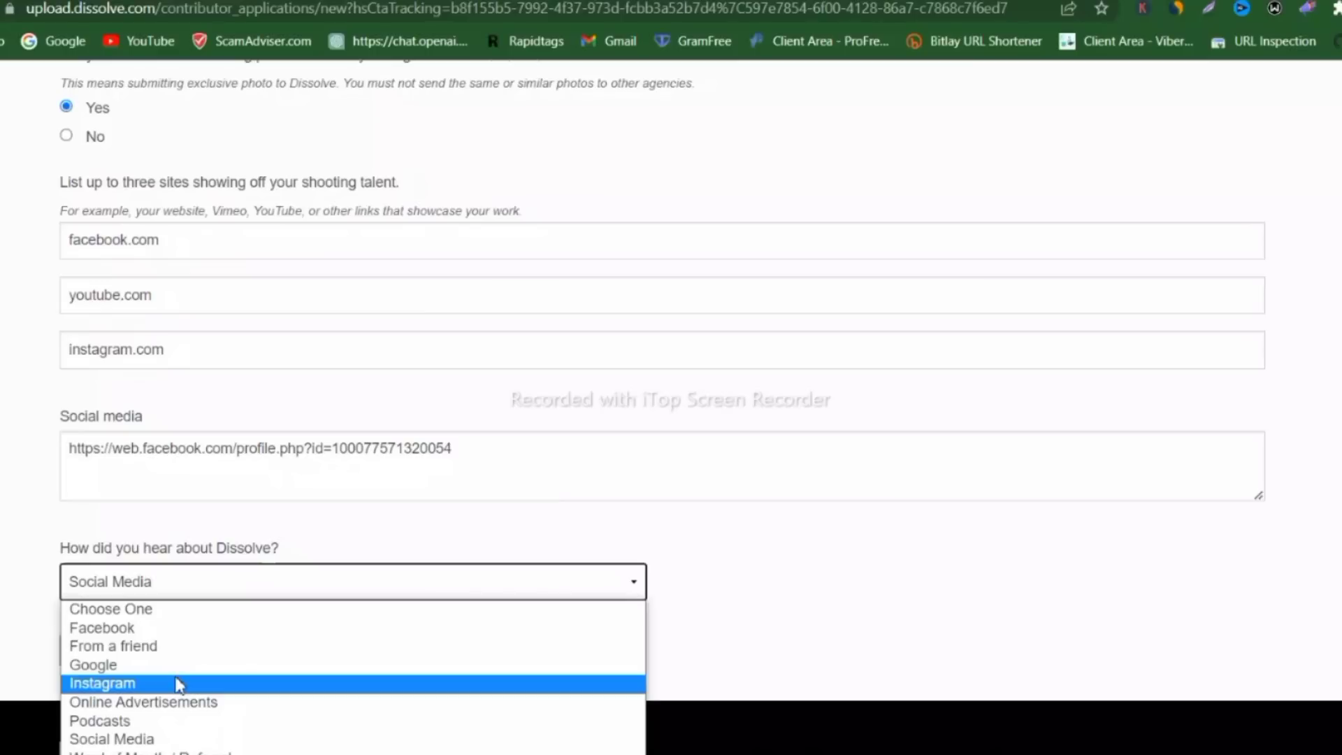
{"action": "left_click", "coordinate": [165, 739]}
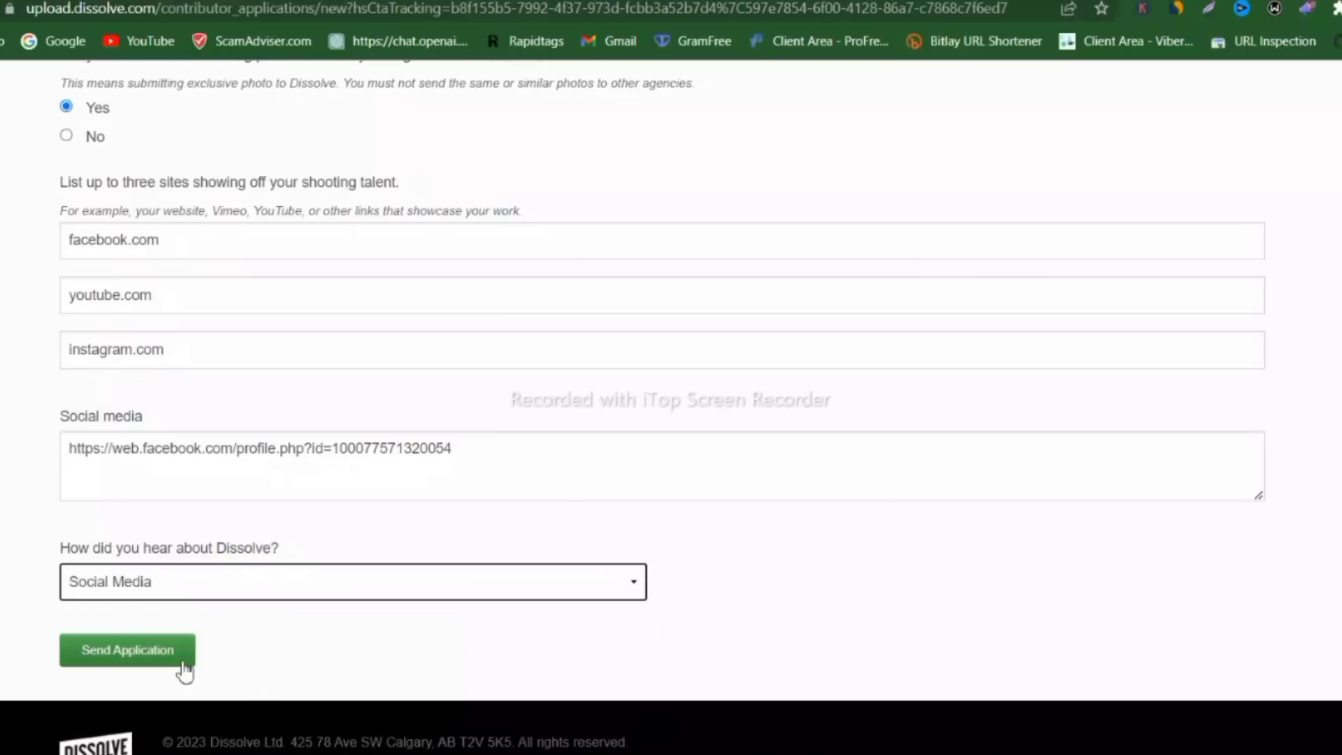
{"action": "left_click", "coordinate": [132, 653]}
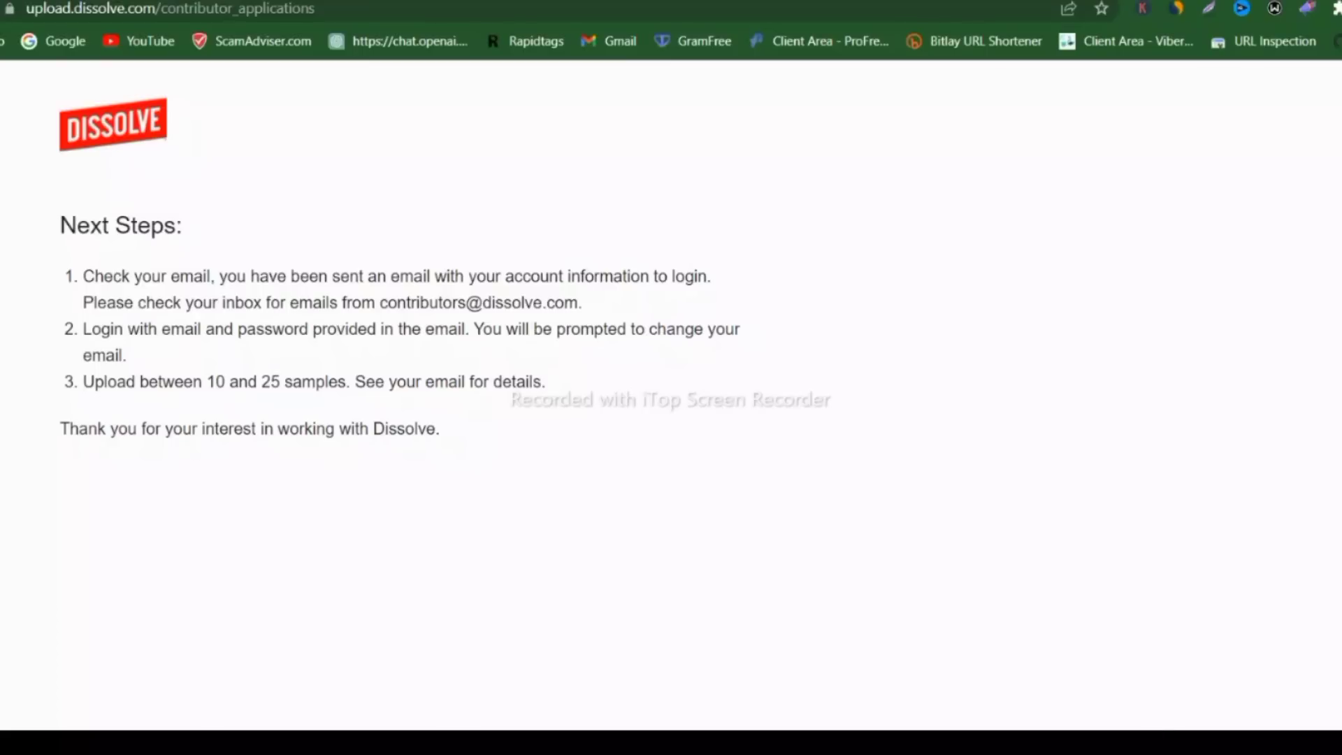
Outline the check-your-email and upload-samples items of the Next Steps list in red, and clear the outlines
{"action": "left_click", "coordinate": [1139, 752]}
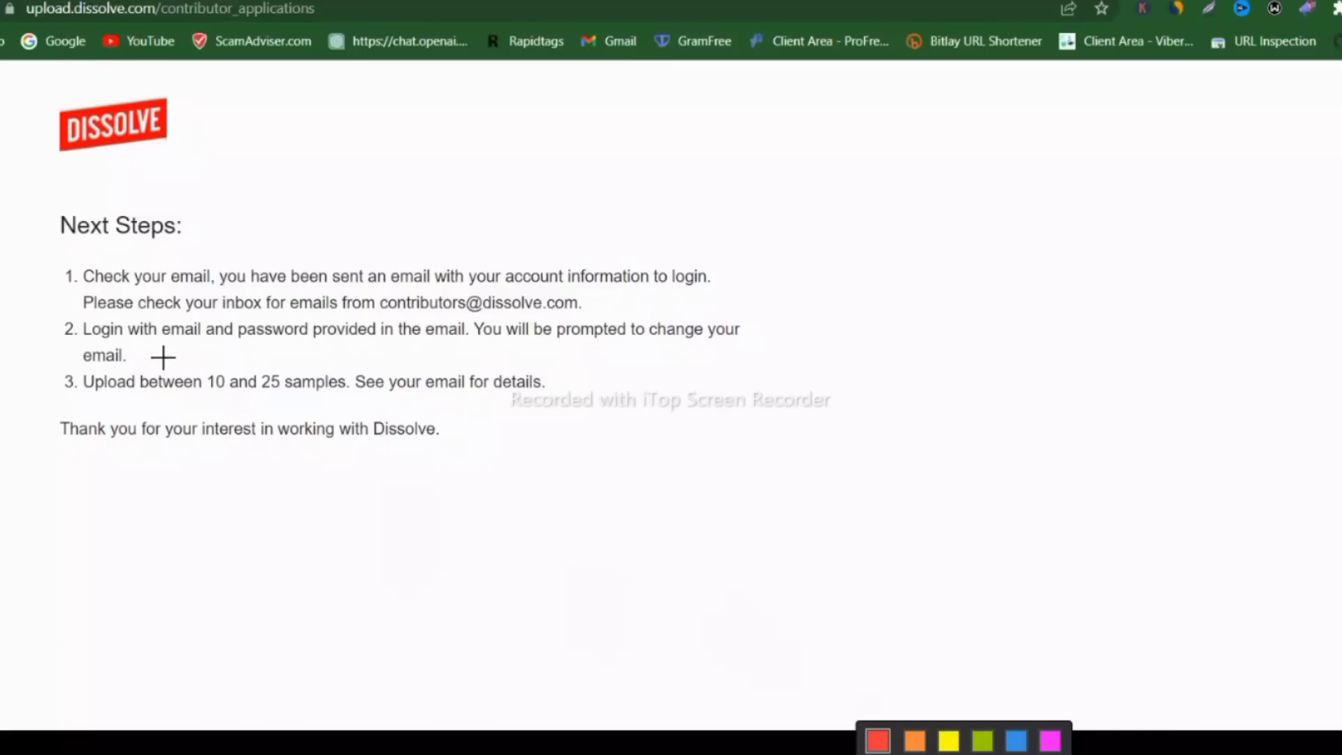
{"action": "mouse_move", "coordinate": [62, 261]}
{"action": "left_mouse_down"}
{"action": "mouse_move", "coordinate": [336, 308]}
{"action": "mouse_move", "coordinate": [734, 312]}
{"action": "mouse_move", "coordinate": [845, 291]}
{"action": "left_mouse_up"}
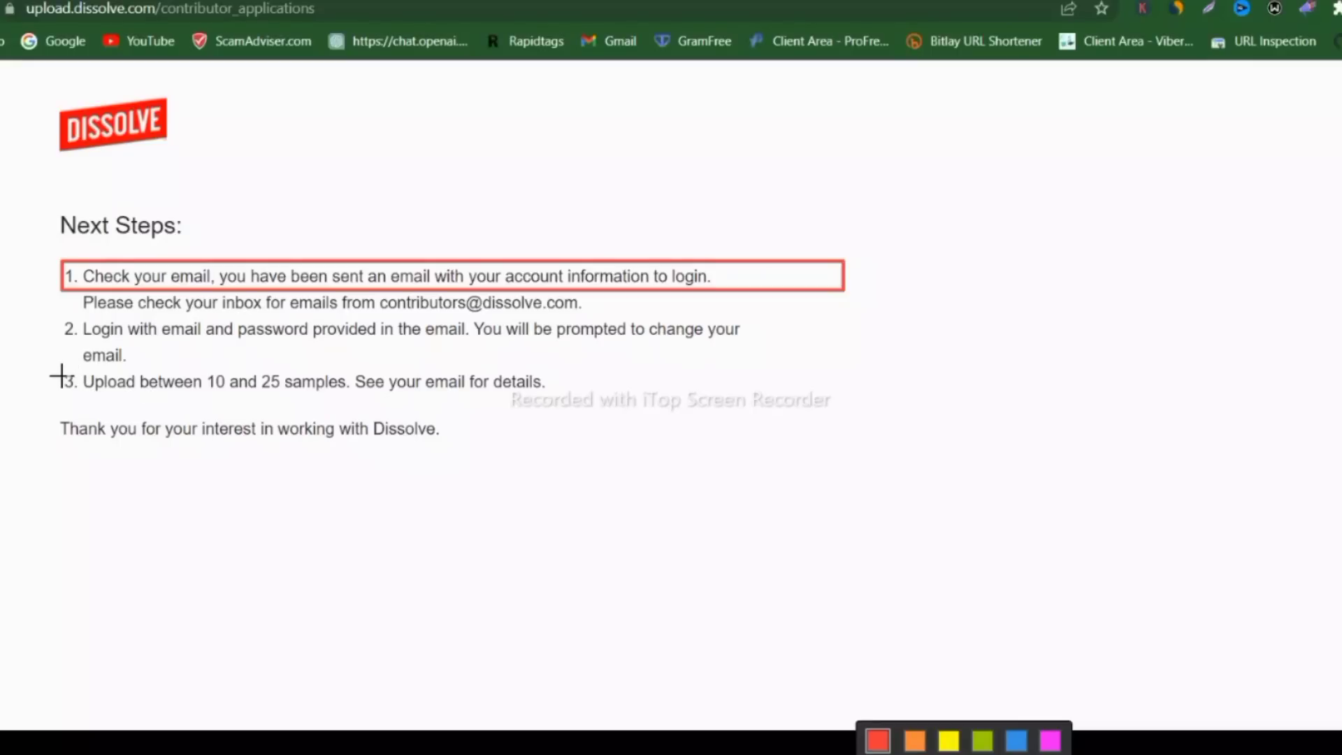
{"action": "mouse_move", "coordinate": [58, 373]}
{"action": "left_mouse_down"}
{"action": "mouse_move", "coordinate": [92, 394]}
{"action": "mouse_move", "coordinate": [557, 405]}
{"action": "left_mouse_up"}
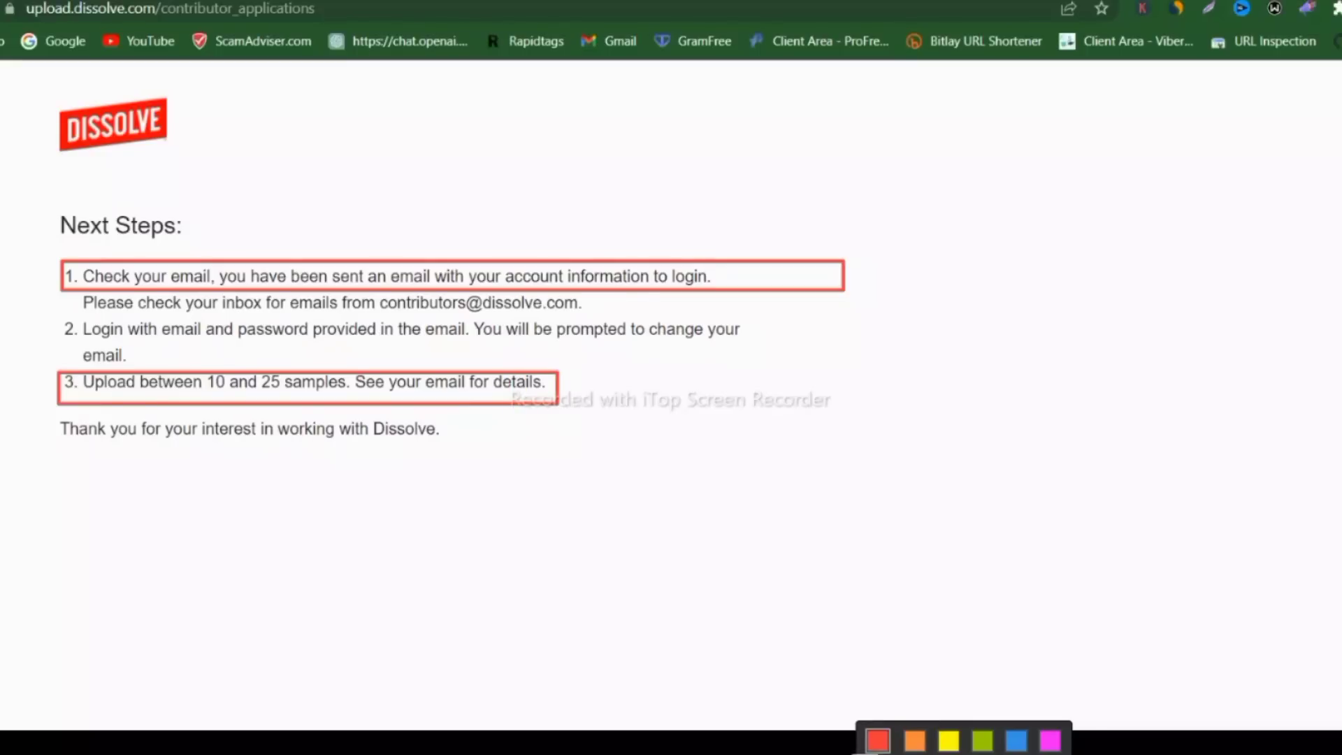
{"action": "key", "text": "Escape"}
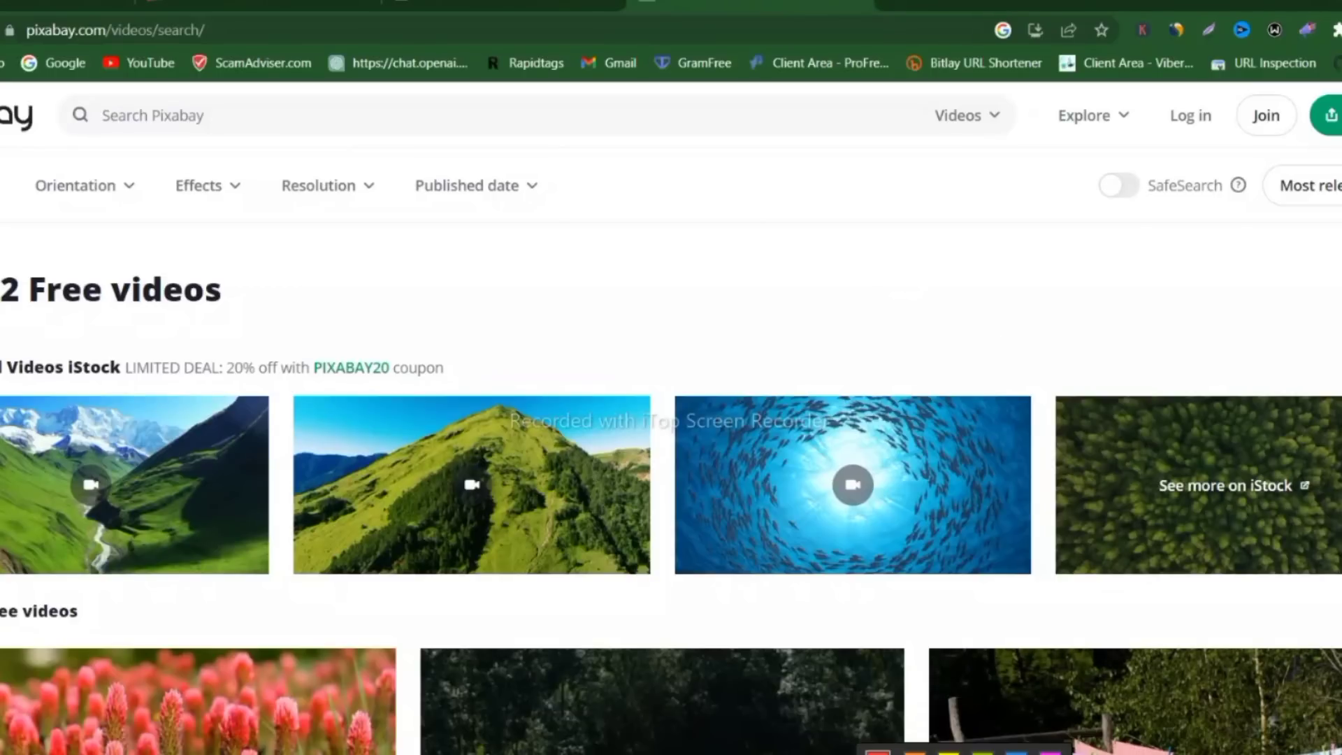
Outline Pixabay's video search address in red, clear the outline, and open the wild deer forest video
{"action": "left_click_drag", "start_coordinate": [19, 29], "coordinate": [238, 54]}
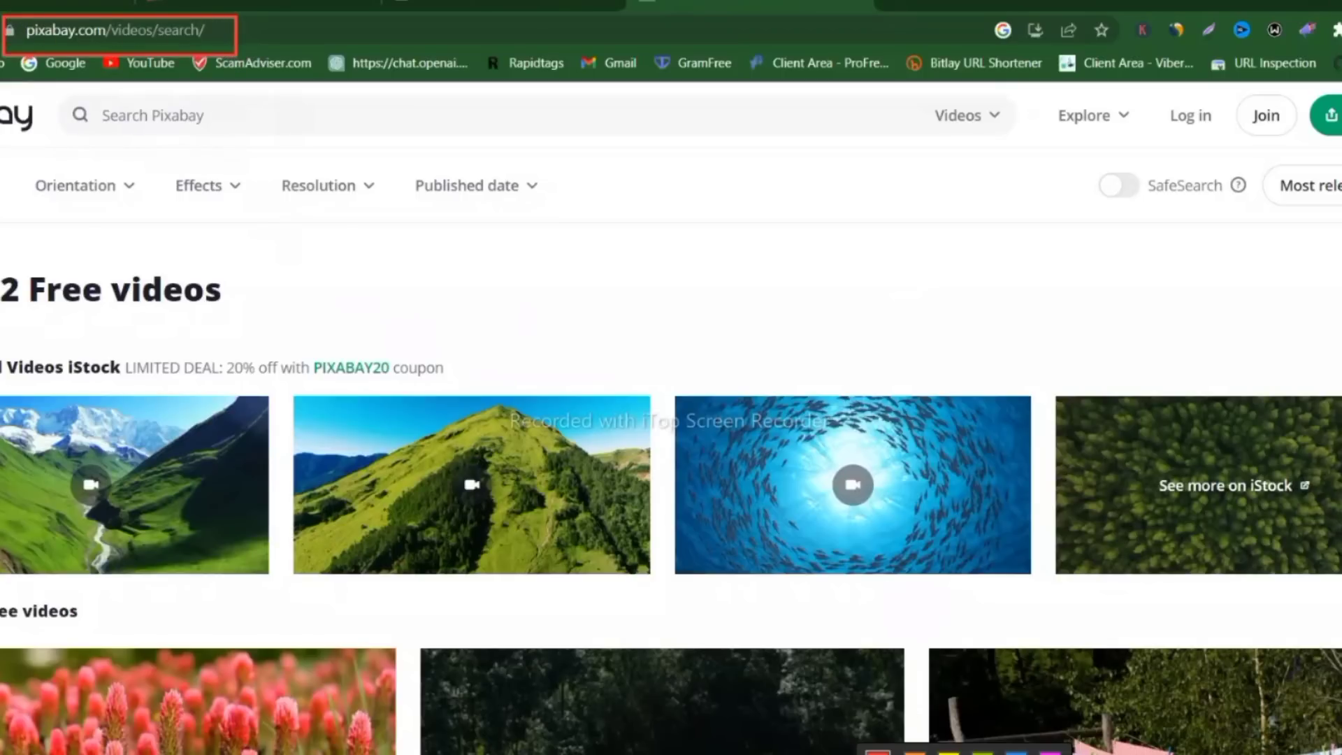
{"action": "key", "text": "Escape"}
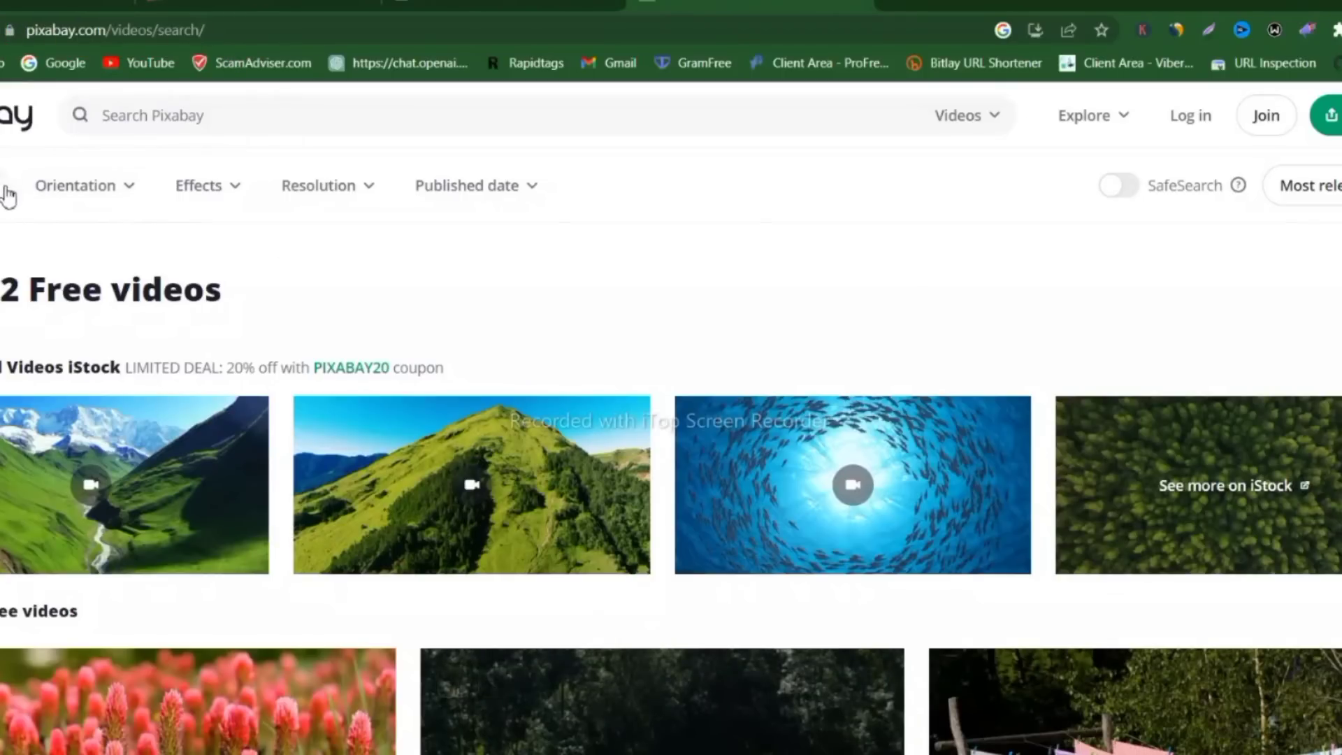
{"action": "scroll", "coordinate": [237, 494], "scroll_direction": "down", "scroll_amount": 3}
{"action": "scroll", "coordinate": [210, 482], "scroll_direction": "up", "scroll_amount": 3}
{"action": "scroll", "coordinate": [489, 609], "scroll_direction": "down", "scroll_amount": 5}
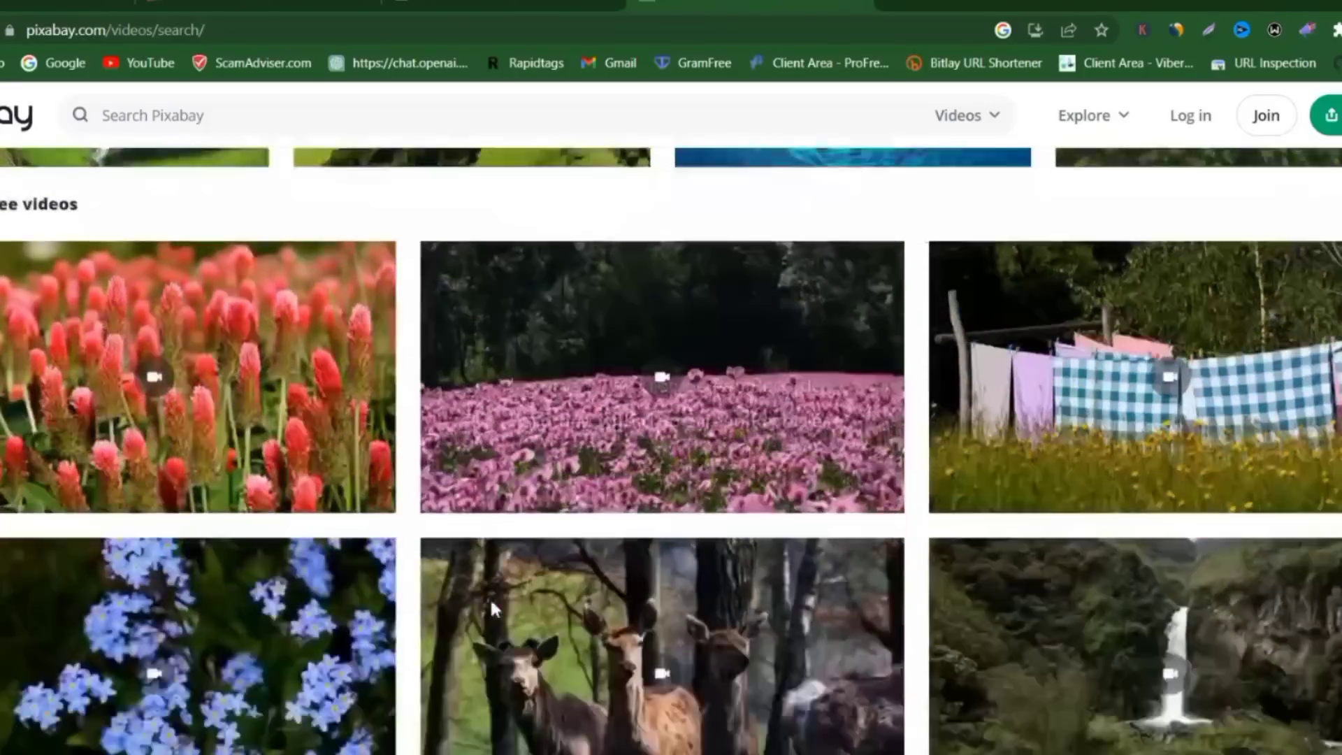
{"action": "scroll", "coordinate": [494, 599], "scroll_direction": "down", "scroll_amount": 3}
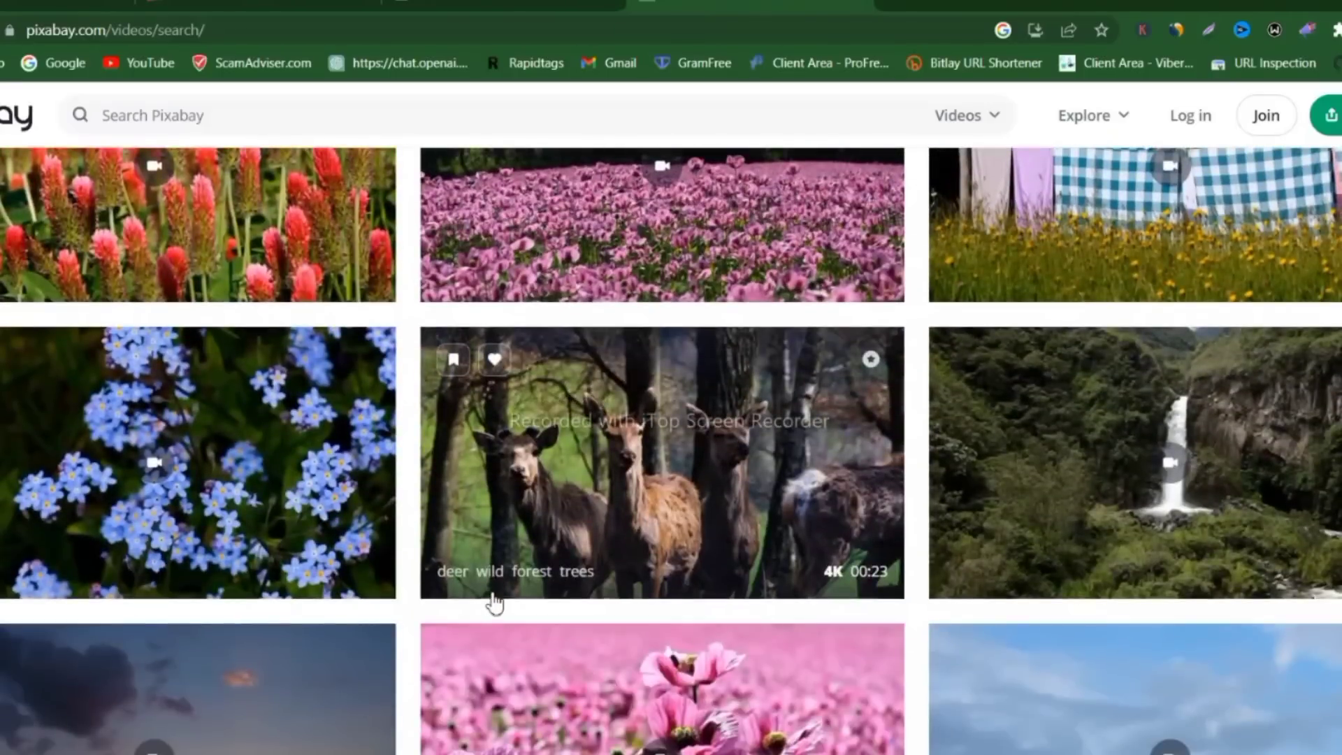
{"action": "left_click", "coordinate": [655, 463]}
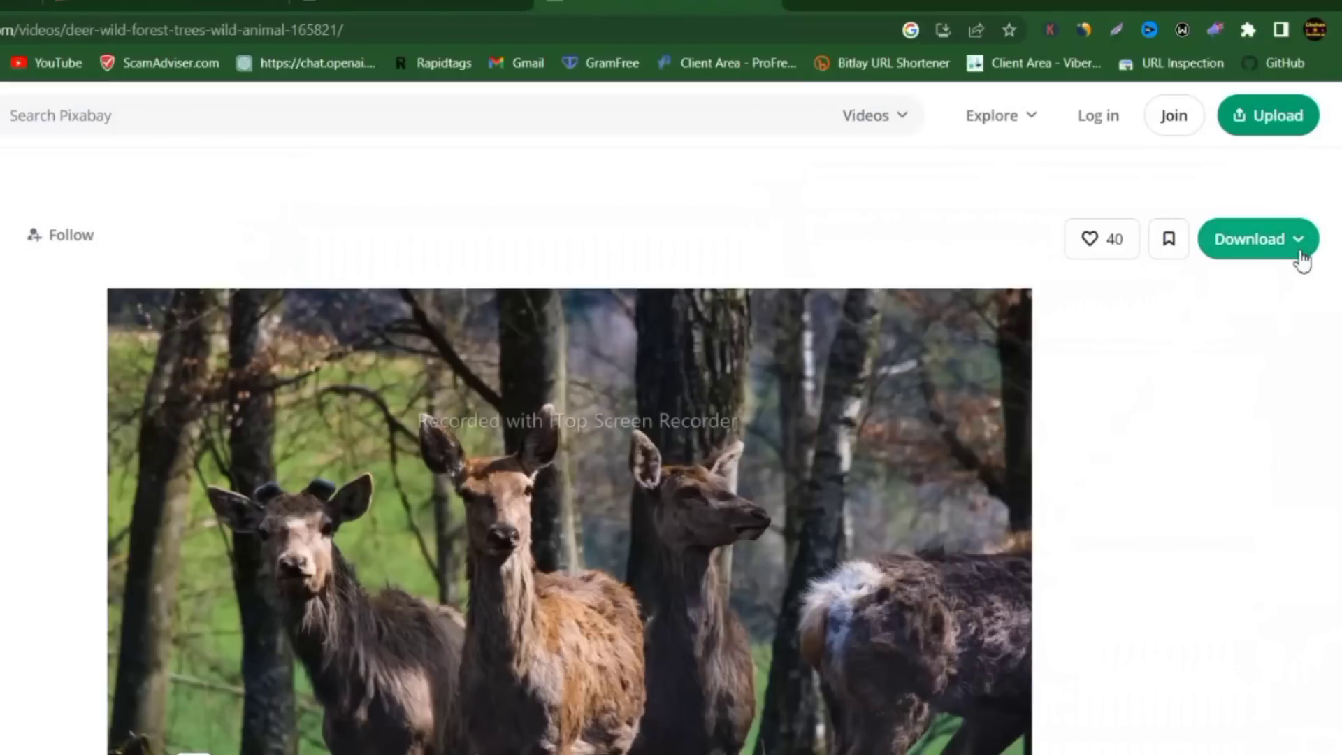
Request the 3840×2160 MP4 download of the deer video and choose to continue with Google at the sign-up prompt
{"action": "left_click", "coordinate": [1299, 253]}
{"action": "left_click", "coordinate": [1045, 456]}
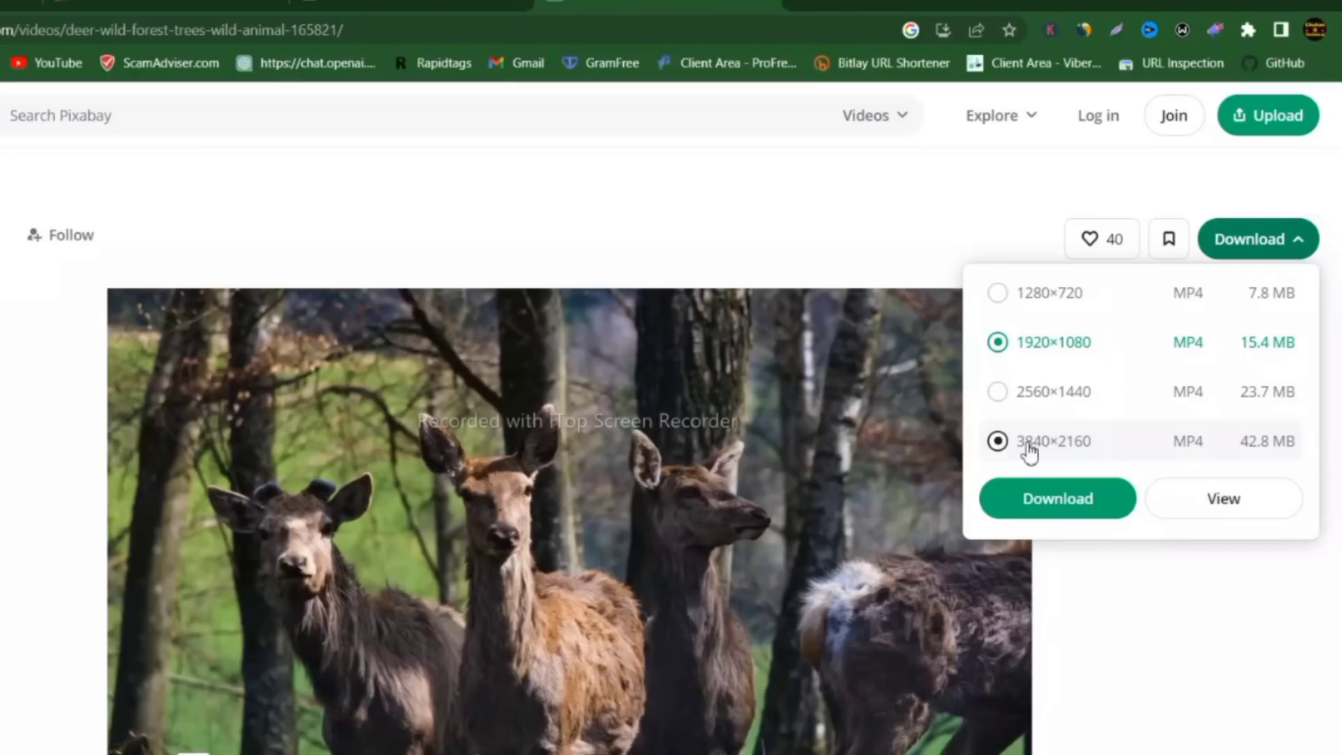
{"action": "left_click", "coordinate": [1029, 453]}
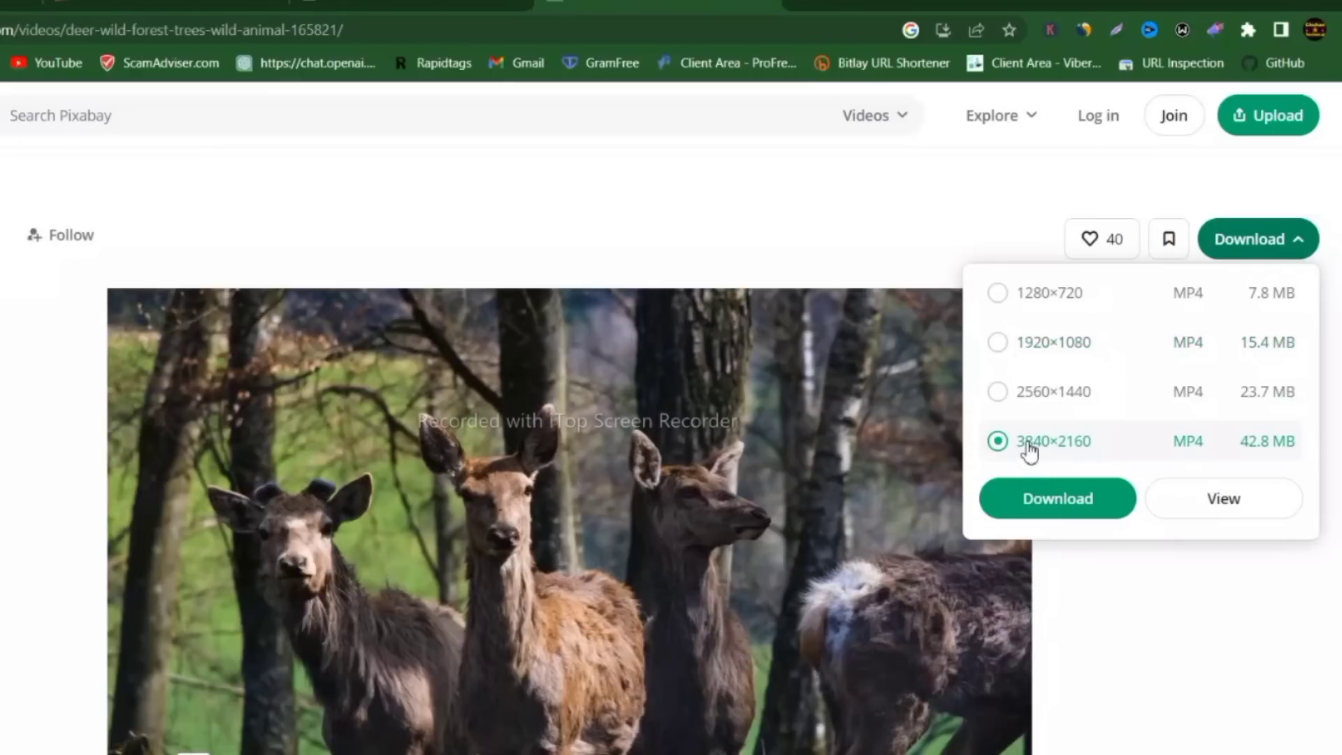
{"action": "left_click", "coordinate": [1047, 501]}
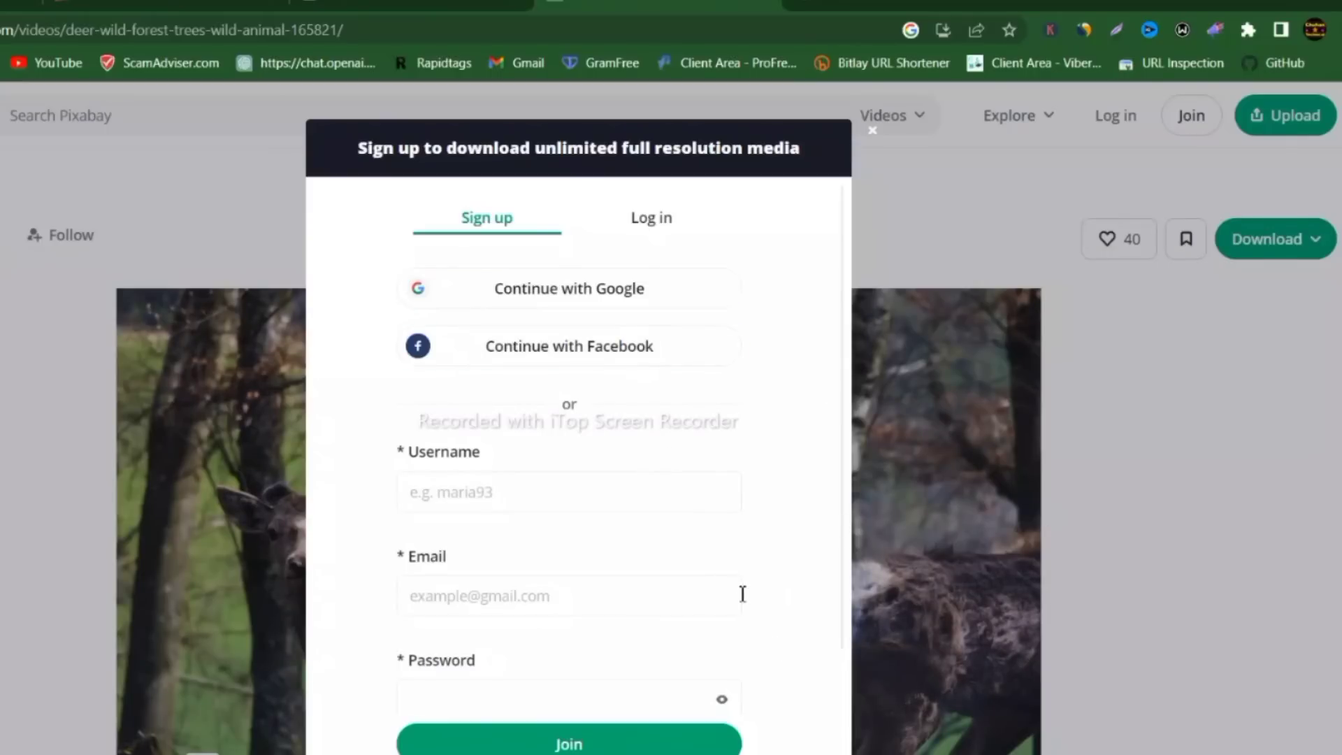
{"action": "left_click", "coordinate": [570, 289]}
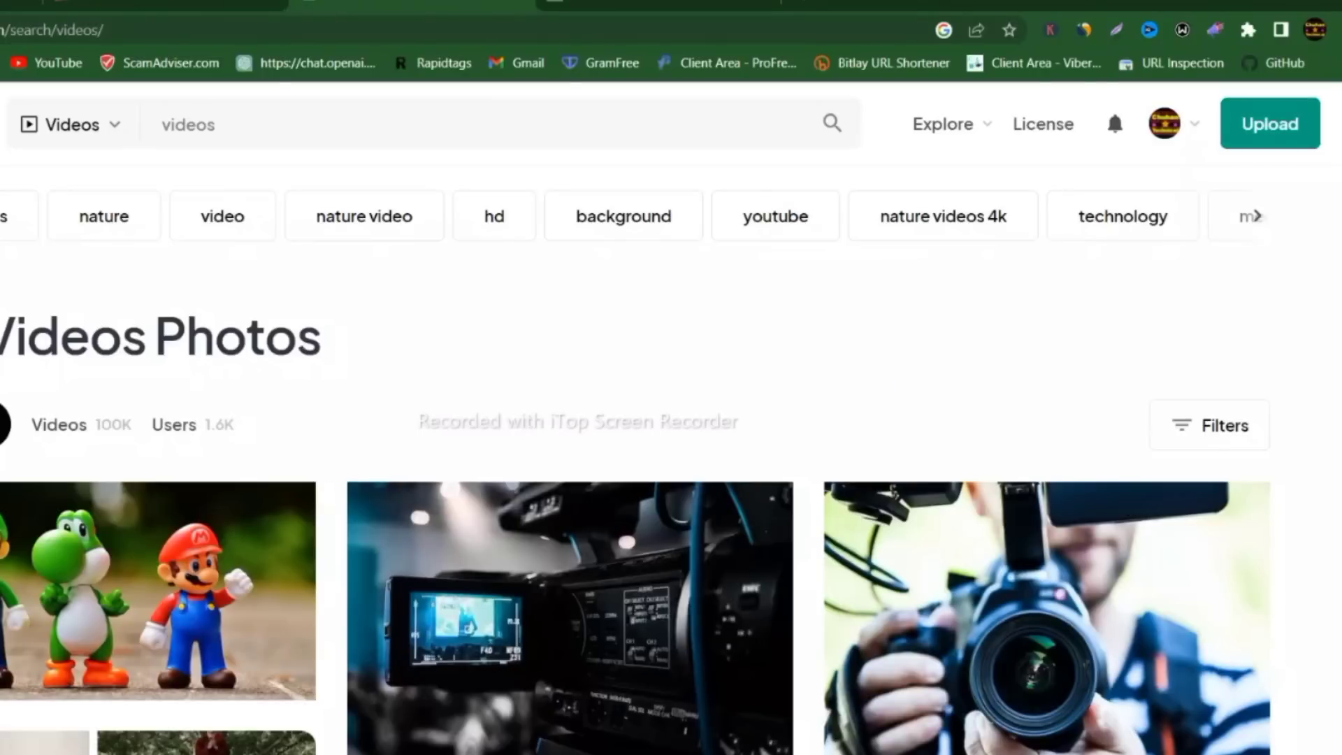
Outline the address of the other stock site's "videos" search page in red and clear the outline
{"action": "mouse_move", "coordinate": [1, 13]}
{"action": "left_mouse_down"}
{"action": "mouse_move", "coordinate": [87, 52]}
{"action": "mouse_move", "coordinate": [126, 51]}
{"action": "left_mouse_up"}
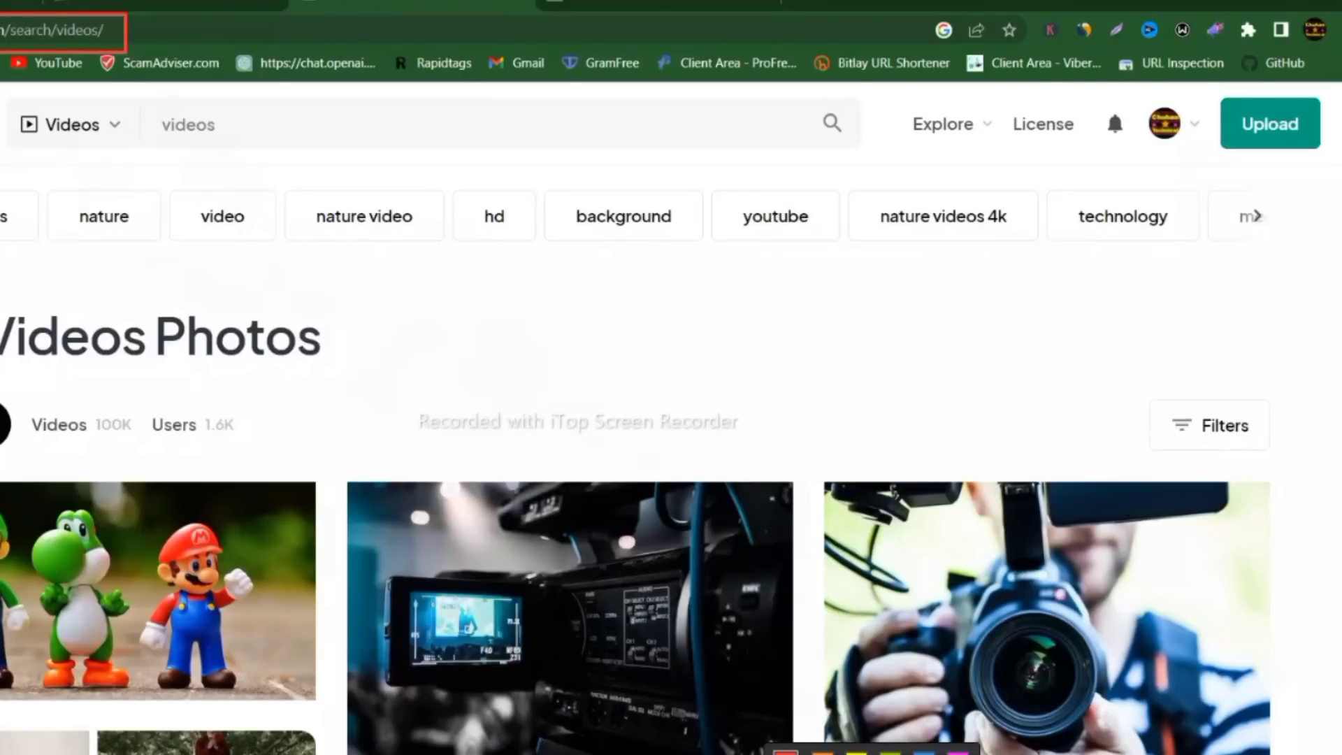
{"action": "key", "text": "Escape"}
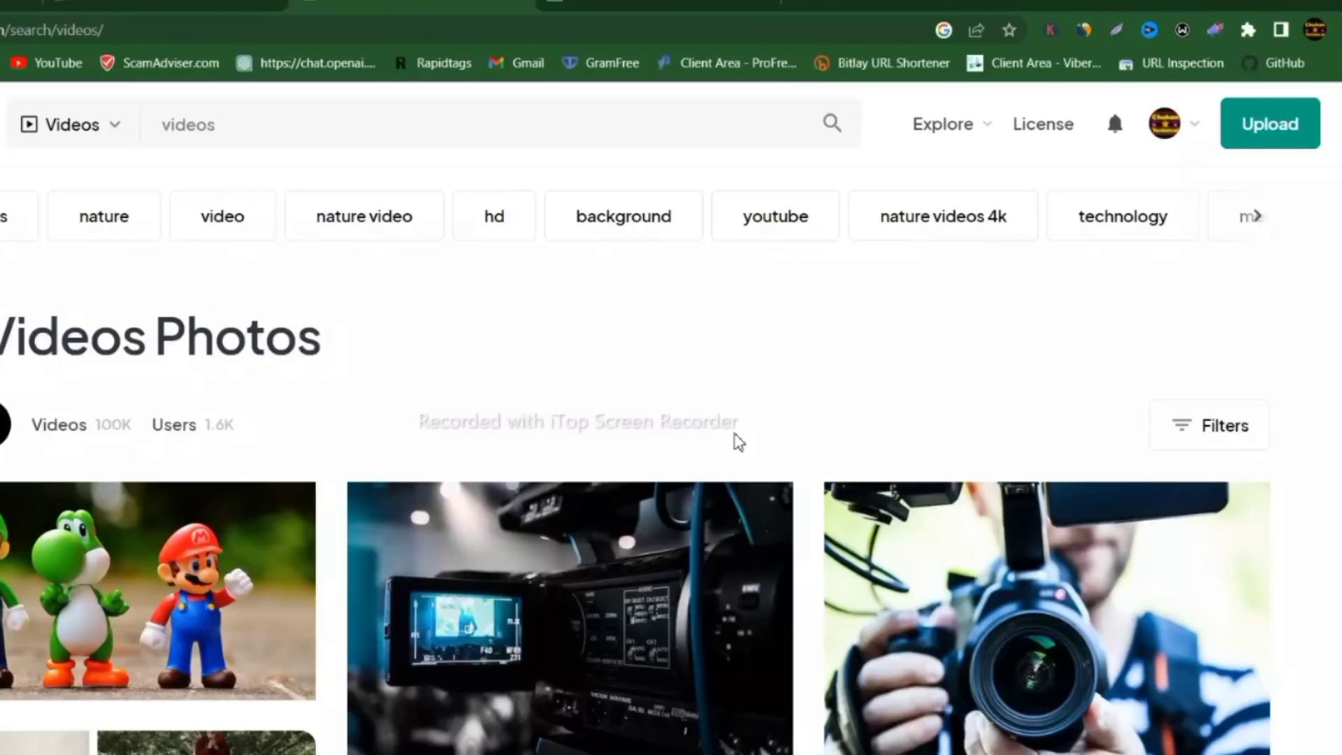
{"action": "scroll", "coordinate": [732, 433], "scroll_direction": "down", "scroll_amount": 3}
{"action": "mouse_move", "coordinate": [142, 663]}
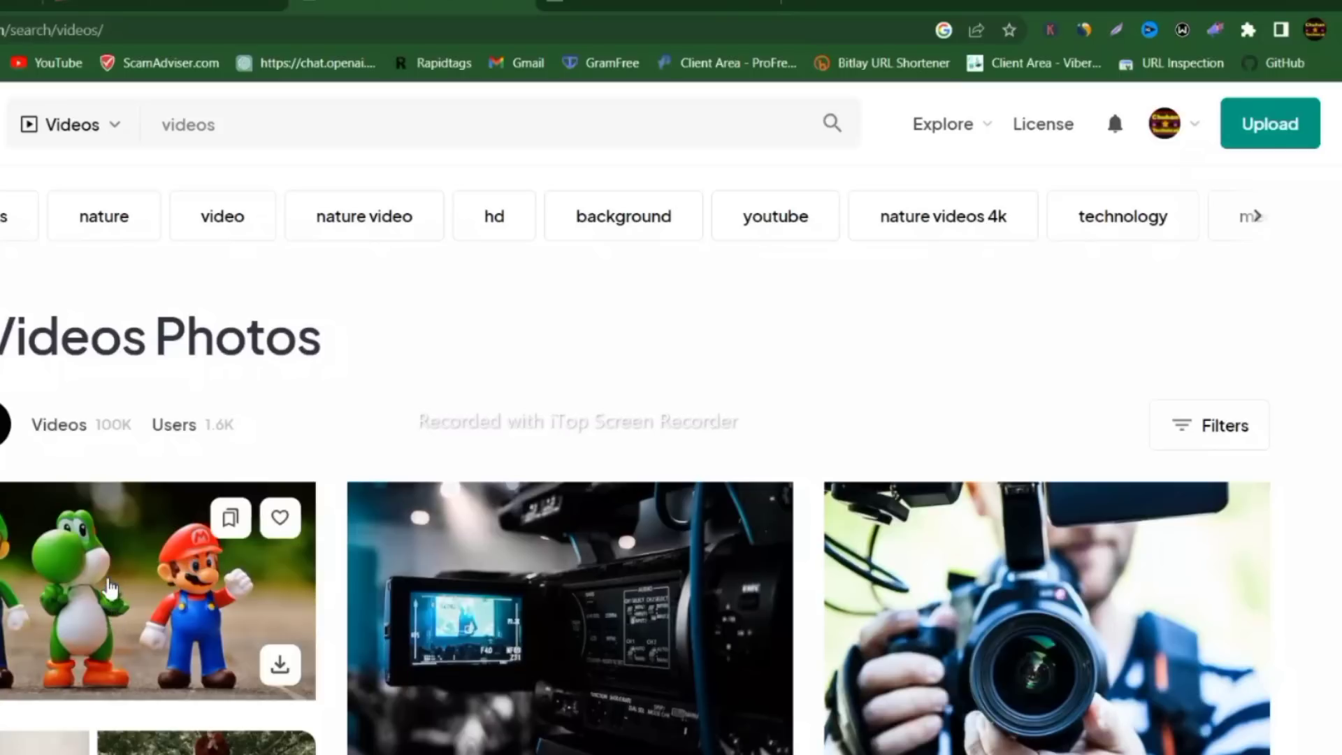
Show the stock site's results for the suggested term "video" and open the close-up of a person holding a camera
{"action": "left_click", "coordinate": [238, 231]}
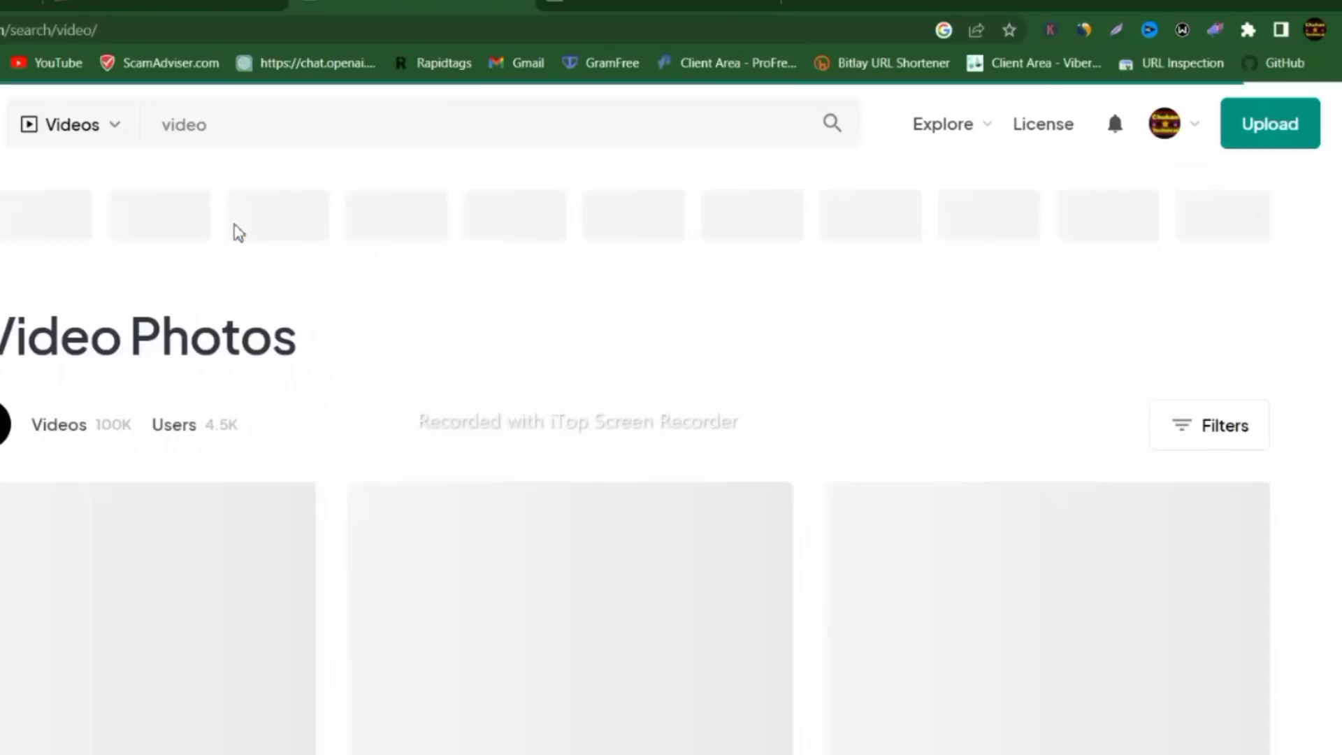
{"action": "scroll", "coordinate": [419, 455], "scroll_direction": "down", "scroll_amount": 3}
{"action": "mouse_move", "coordinate": [1007, 456]}
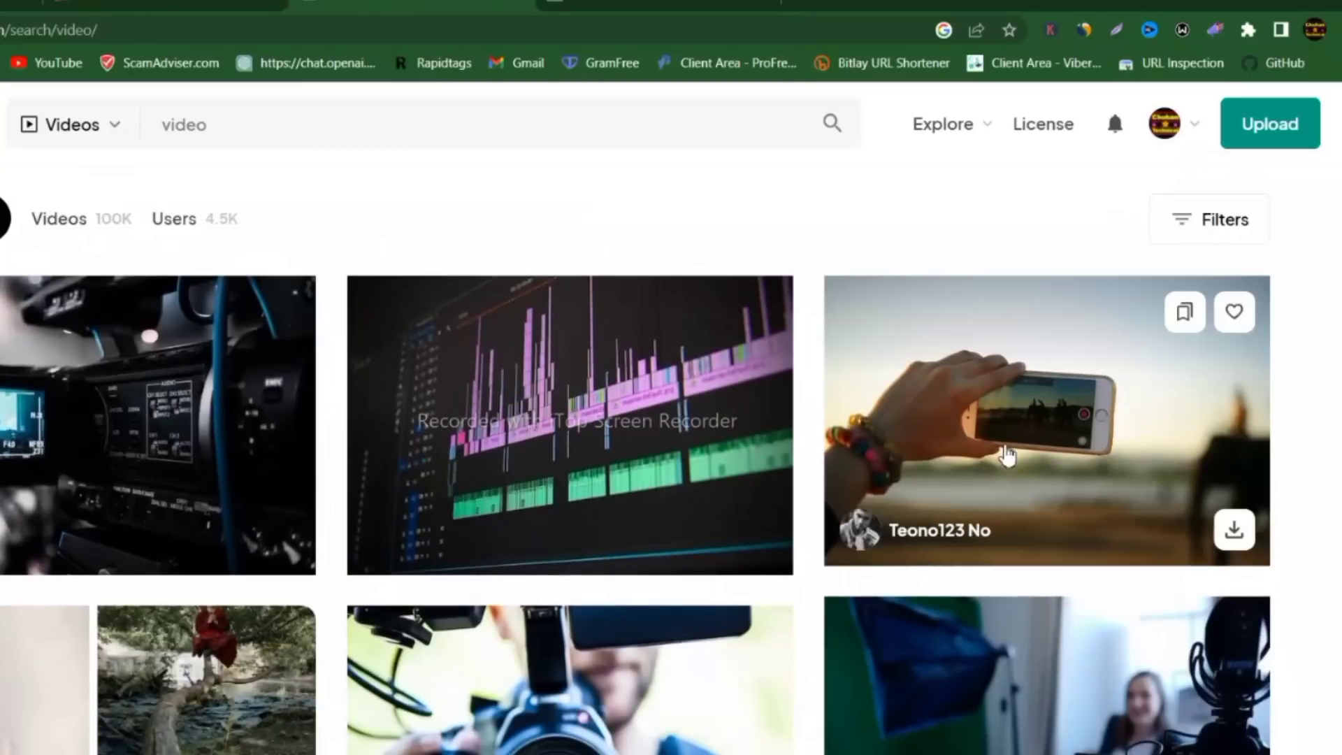
{"action": "scroll", "coordinate": [1006, 456], "scroll_direction": "down", "scroll_amount": 3}
{"action": "left_click", "coordinate": [577, 564]}
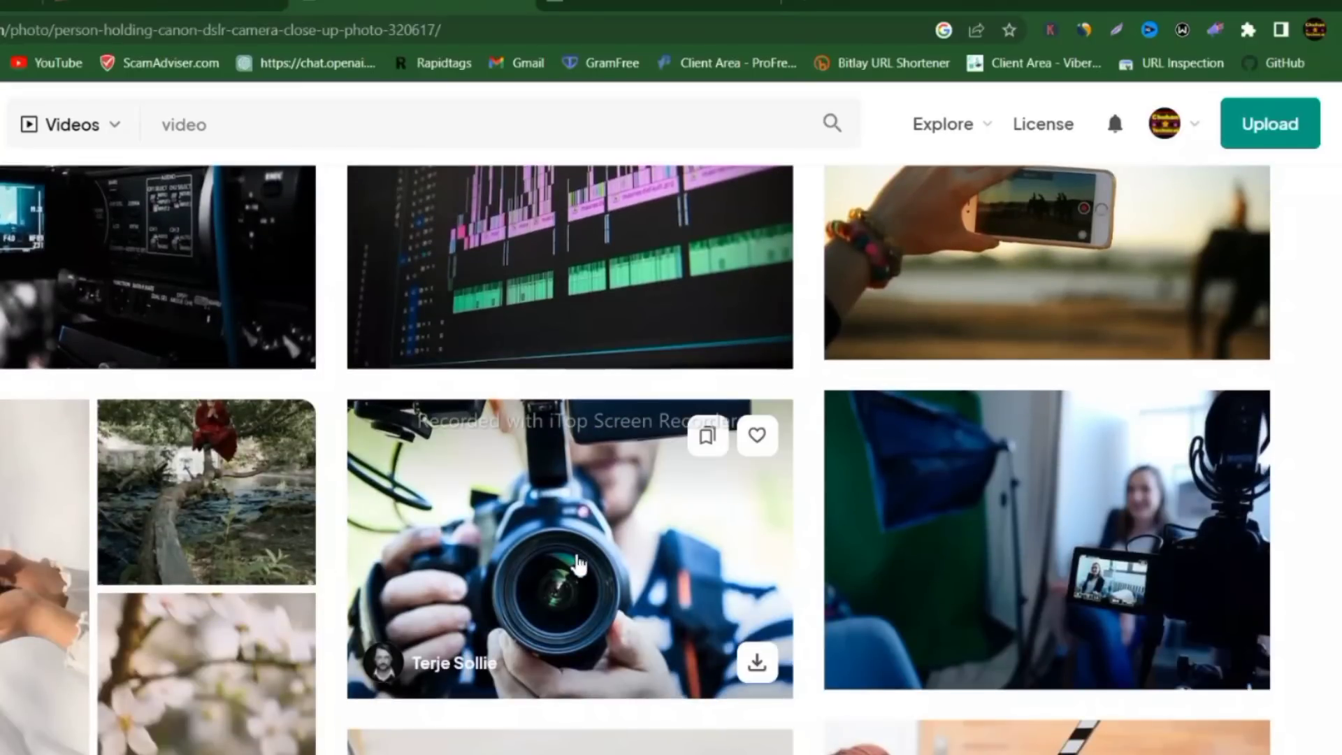
{"action": "left_click", "coordinate": [1157, 176]}
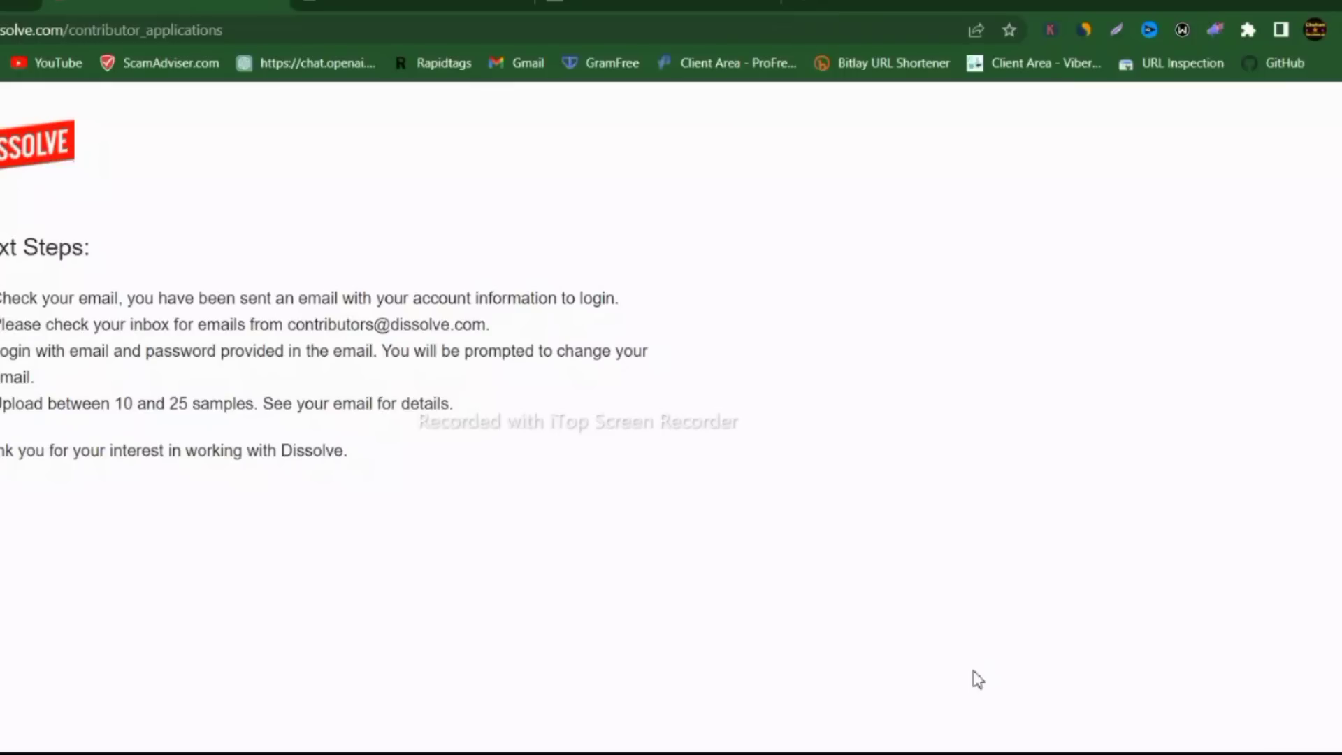
Open the dessolve folder of sample videos and enlarge its thumbnails
{"action": "left_click", "coordinate": [1132, 750]}
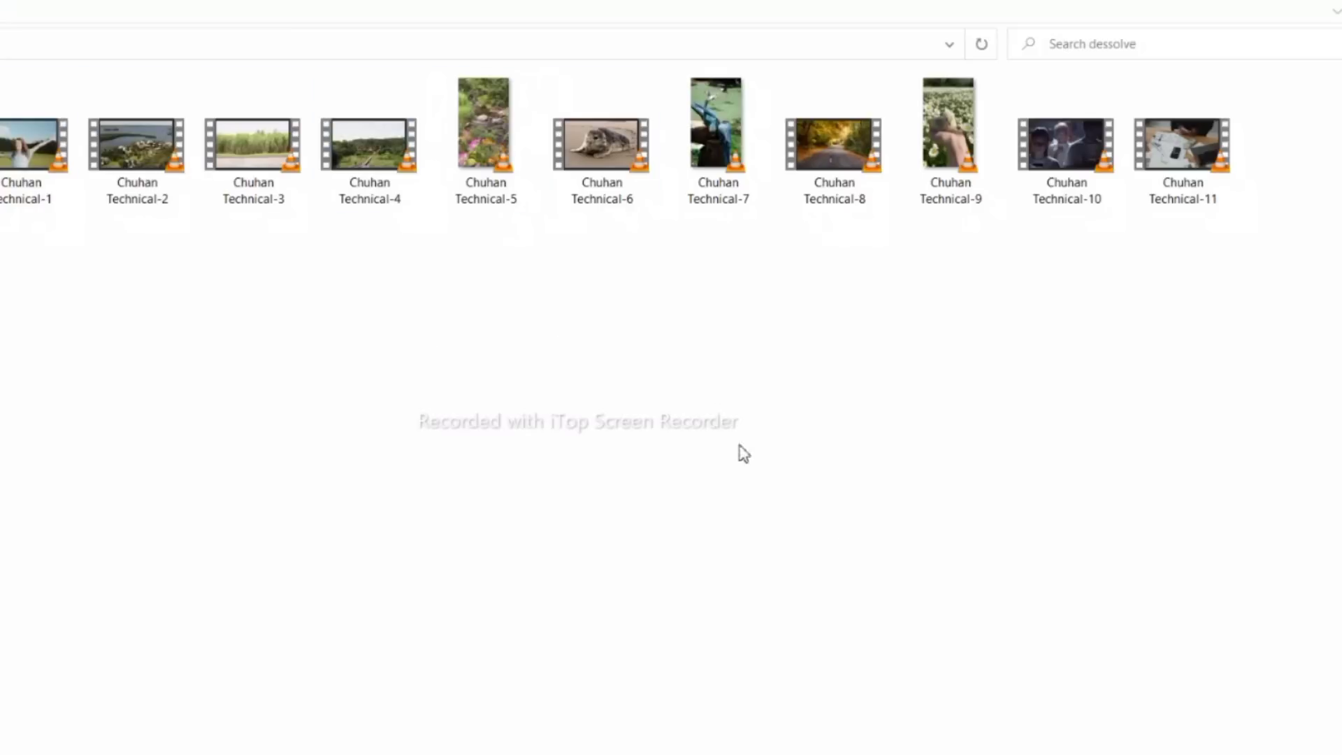
{"action": "scroll", "coordinate": [644, 473], "scroll_direction": "up", "scroll_amount": 2, "text": "ctrl"}
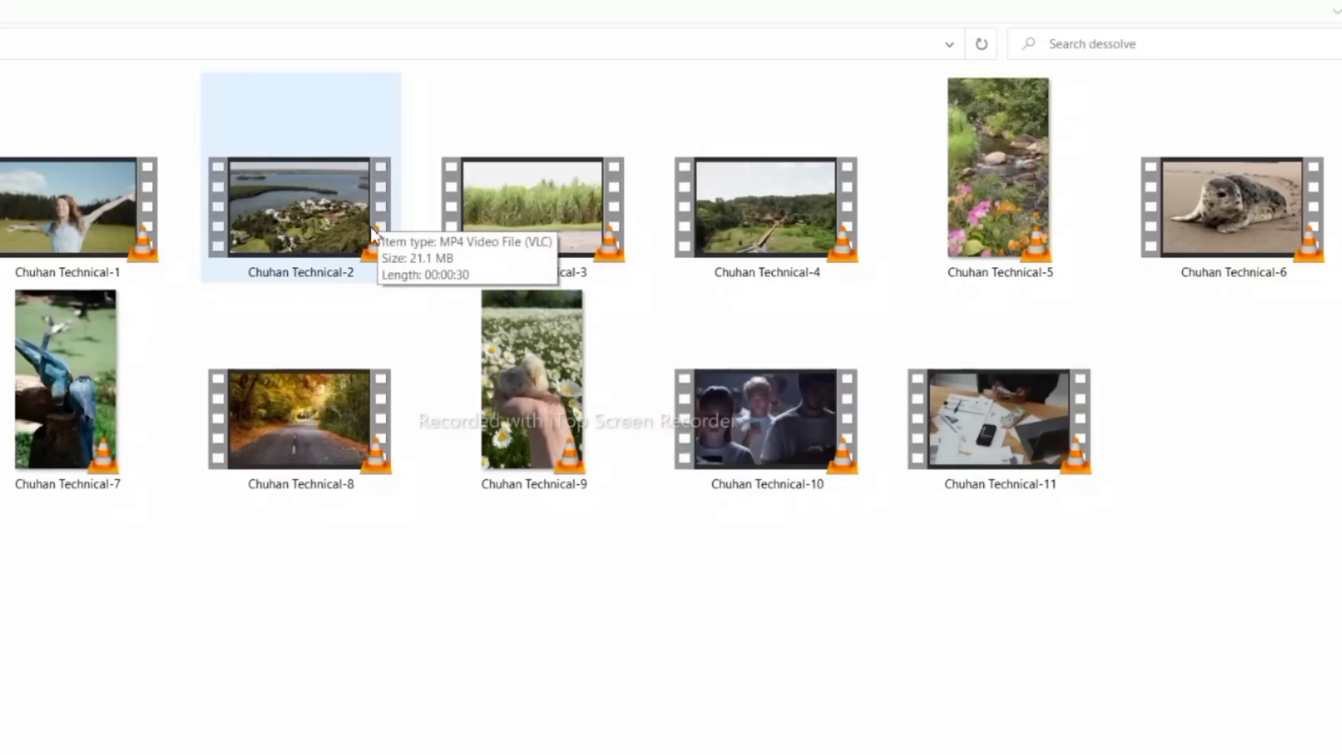
Open the file name of the Chuhan Technical-2 video for editing
{"action": "left_click", "coordinate": [293, 234]}
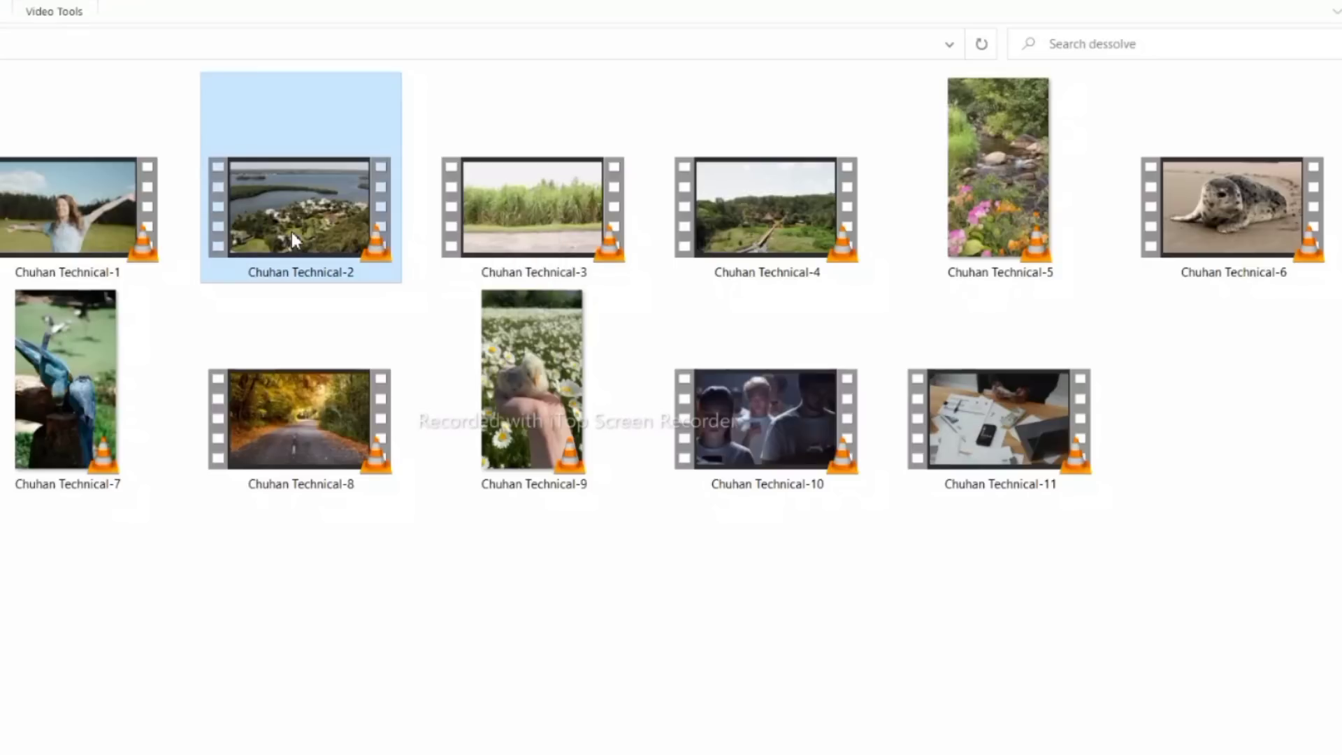
{"action": "right_click", "coordinate": [291, 232]}
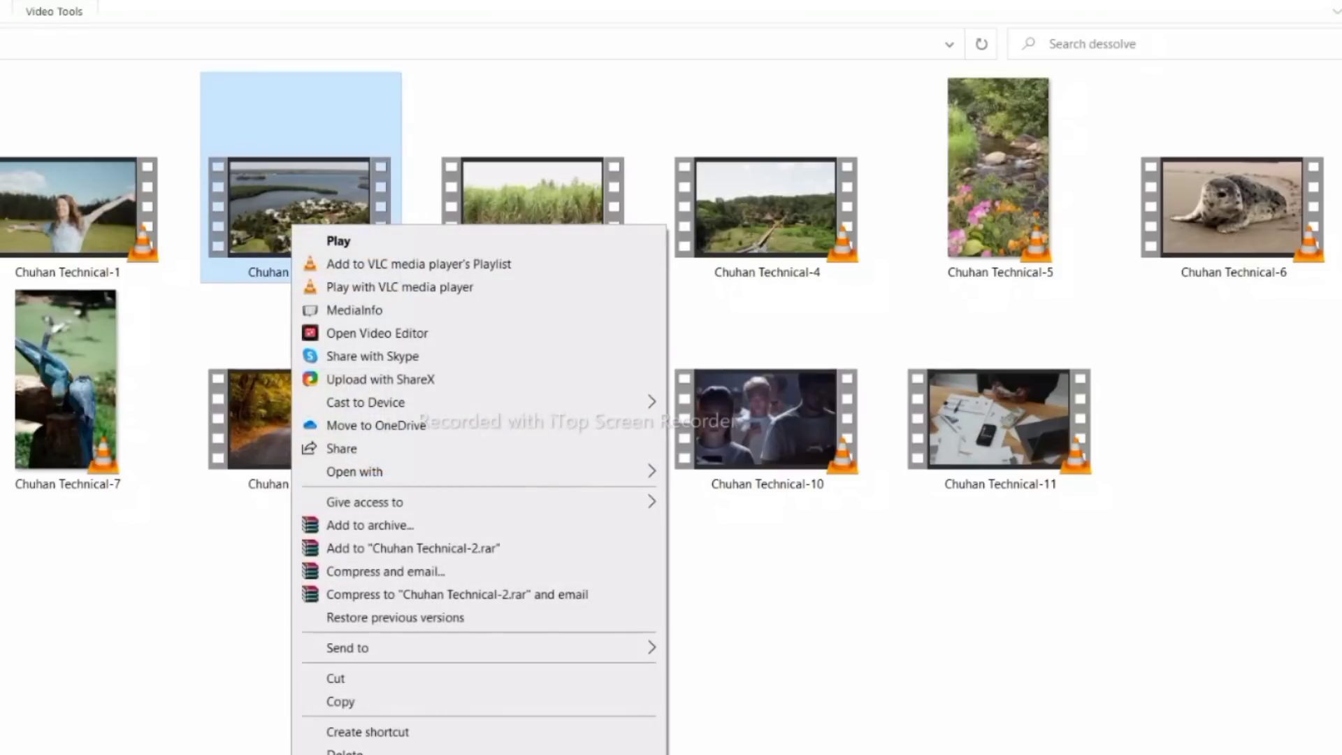
{"action": "left_click", "coordinate": [476, 754]}
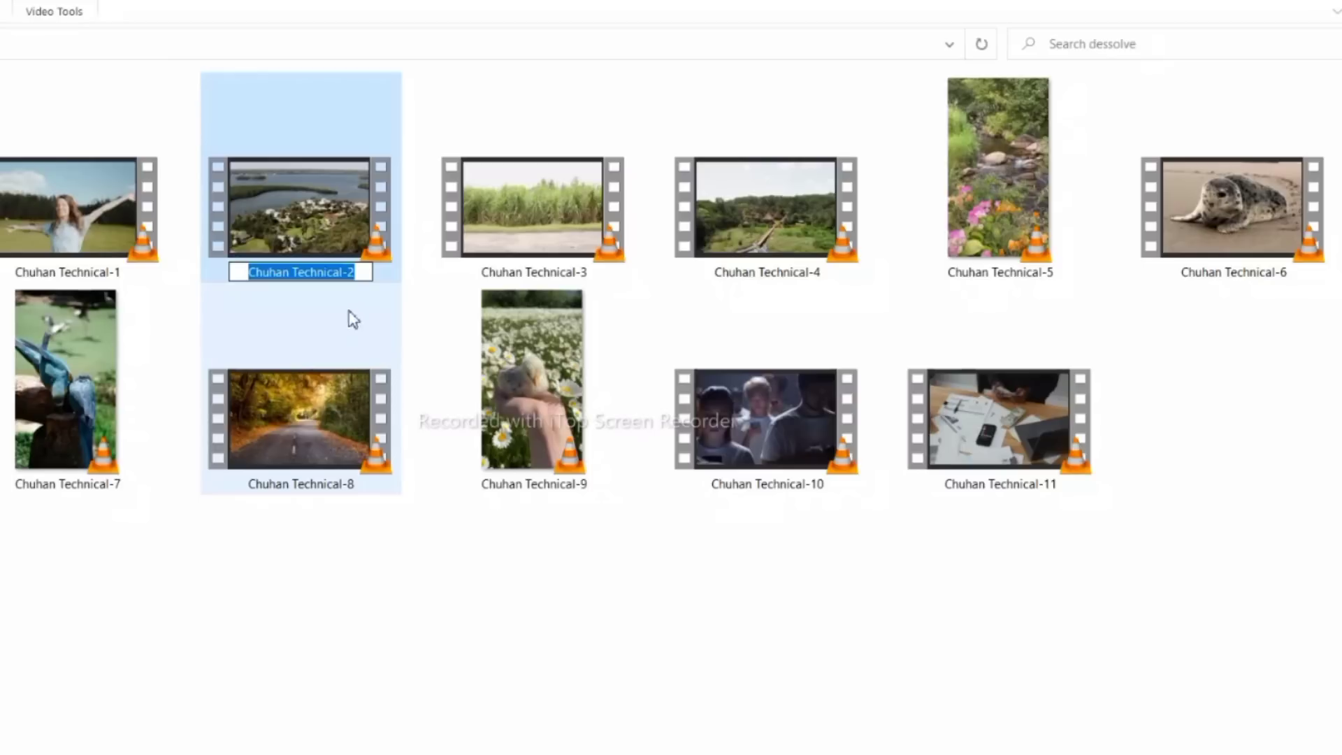
{"action": "left_click", "coordinate": [355, 272]}
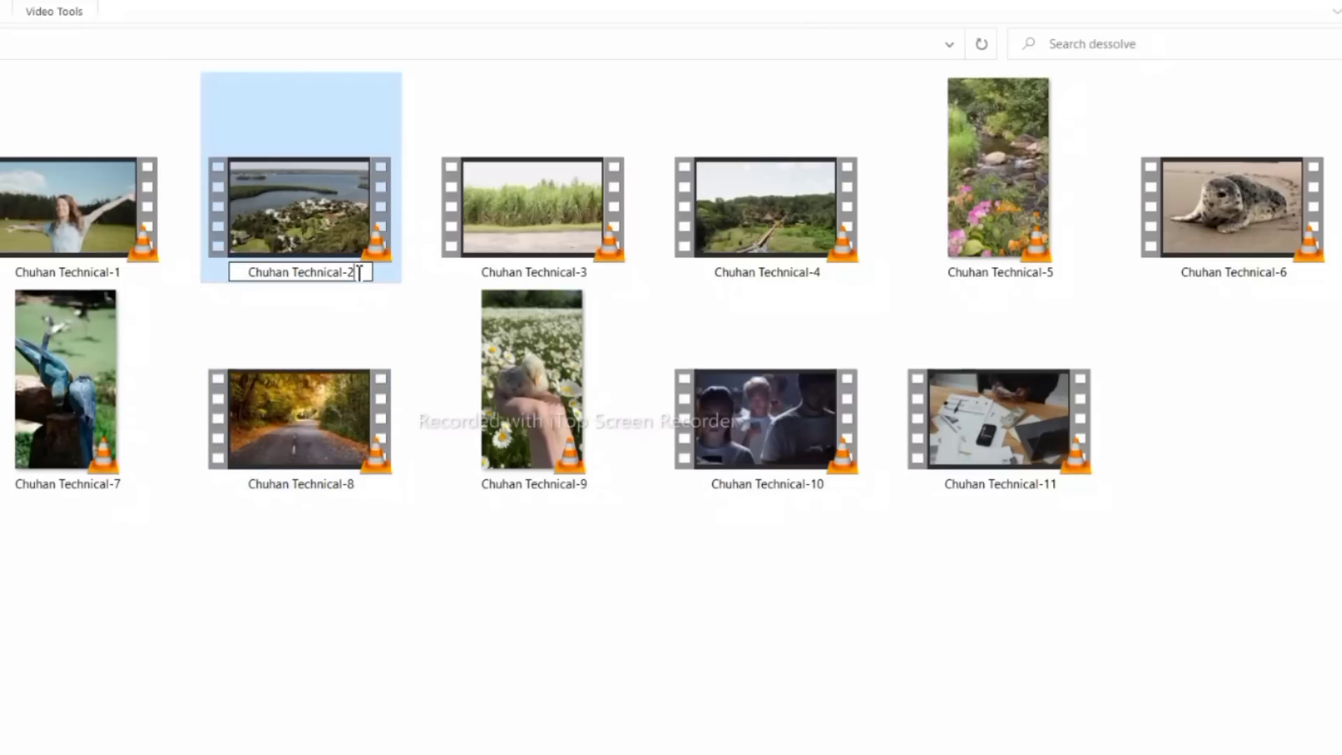
{"action": "left_click", "coordinate": [493, 629]}
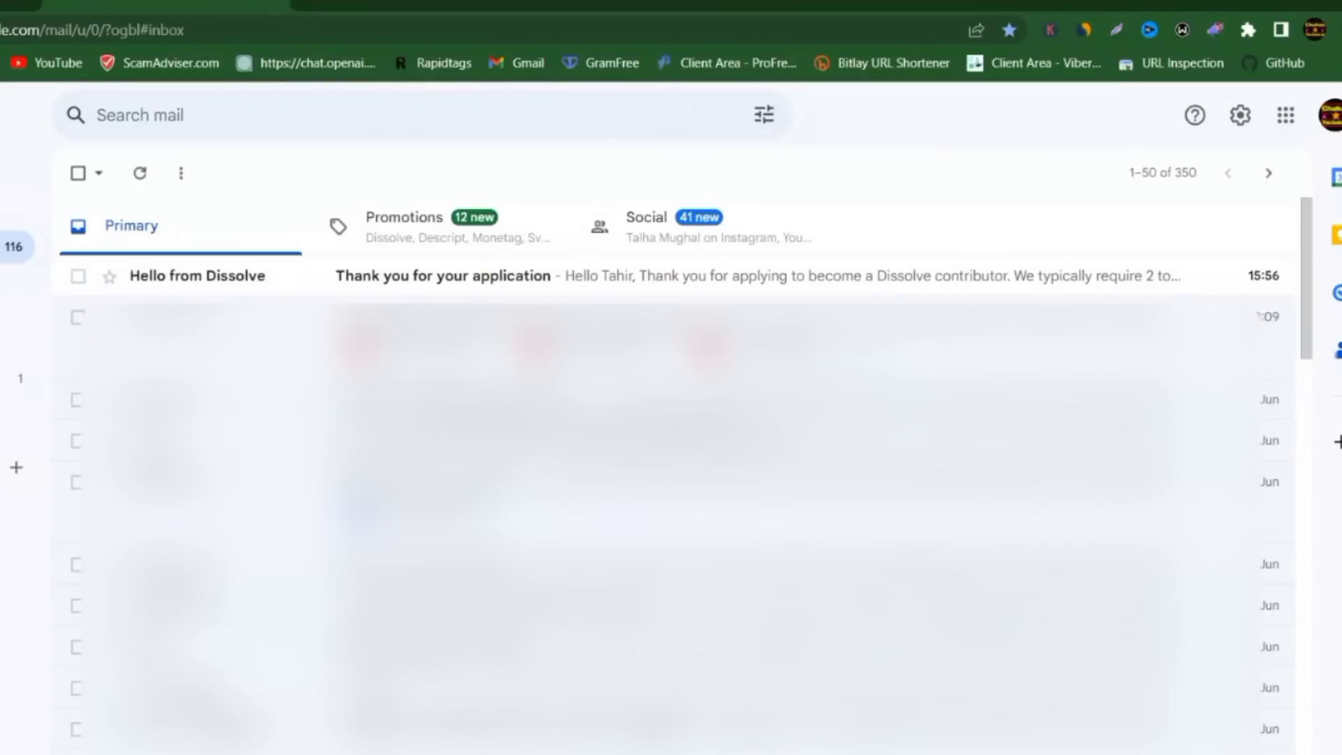
Open Dissolve's "Thank you for your application" email in Gmail and outline its login details and the upload.dissolve.com link in red
{"action": "key", "text": "Return"}
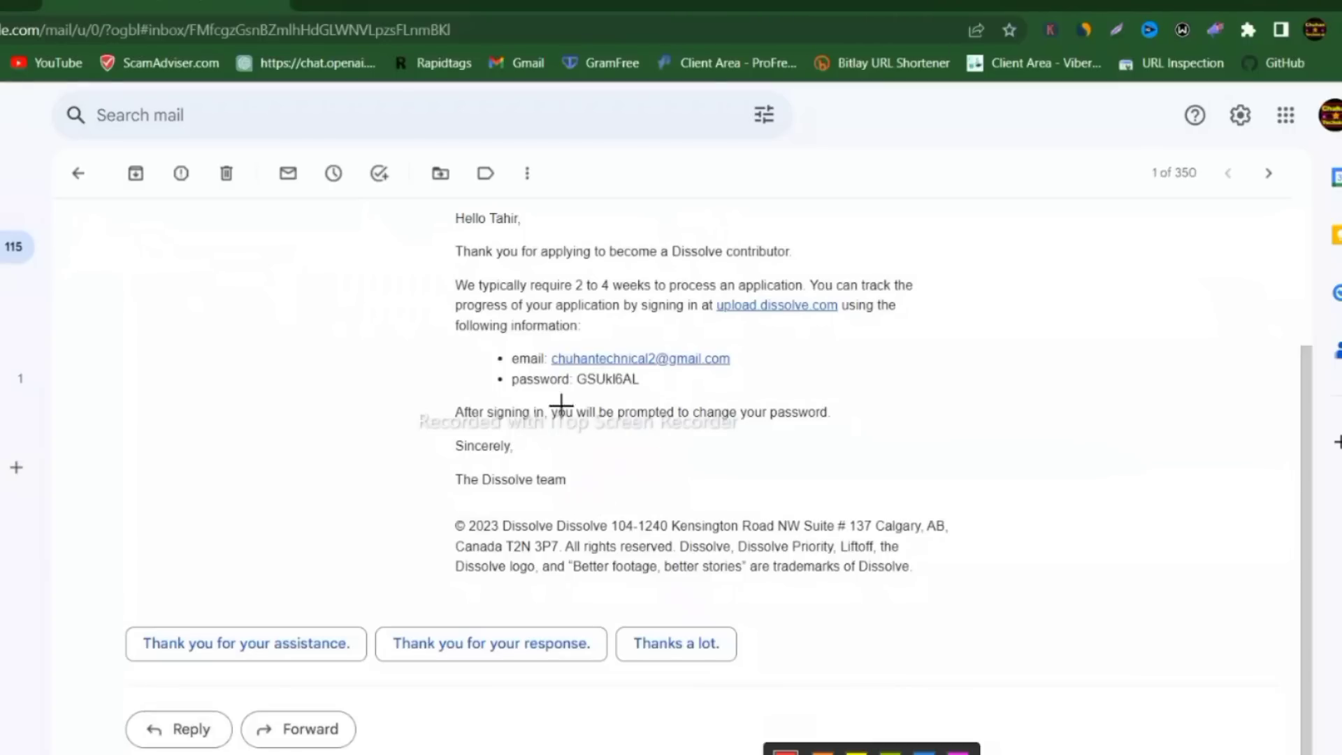
{"action": "mouse_move", "coordinate": [474, 335]}
{"action": "left_mouse_down"}
{"action": "mouse_move", "coordinate": [494, 363]}
{"action": "mouse_move", "coordinate": [859, 443]}
{"action": "left_mouse_up"}
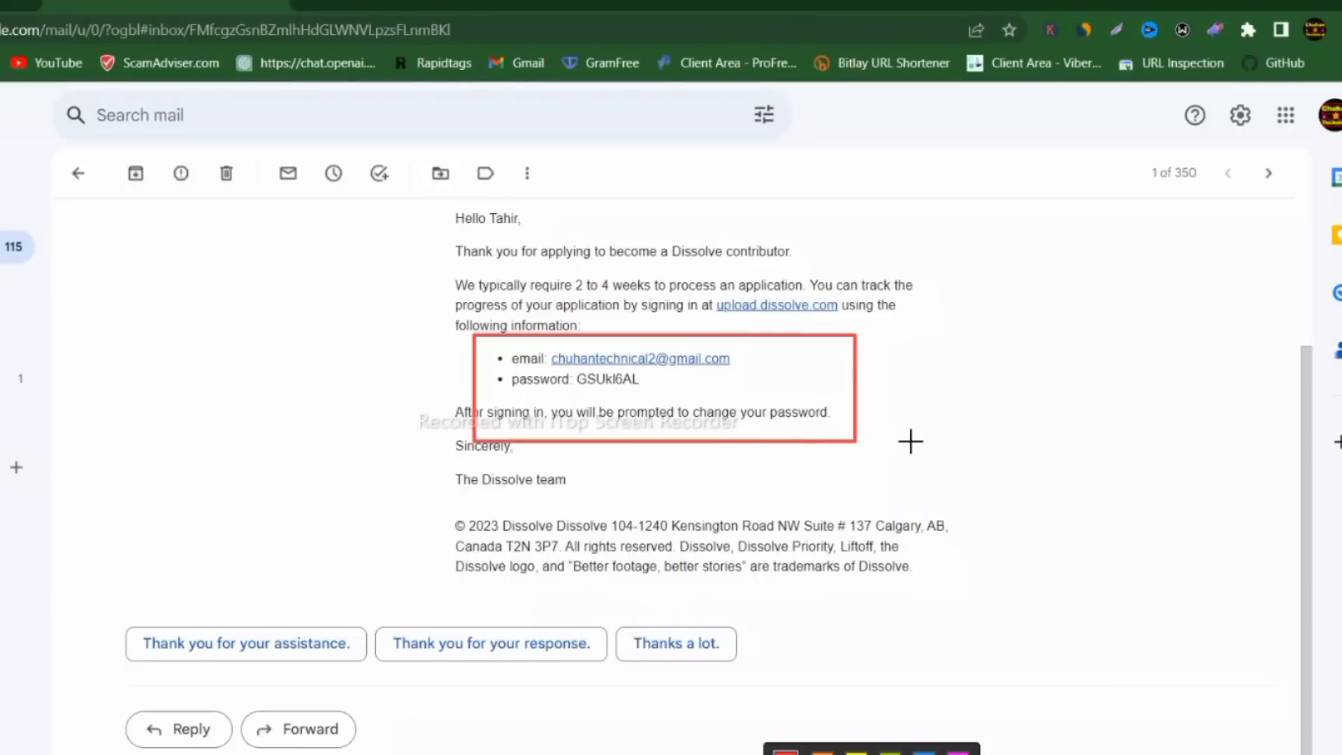
{"action": "key", "text": "Escape"}
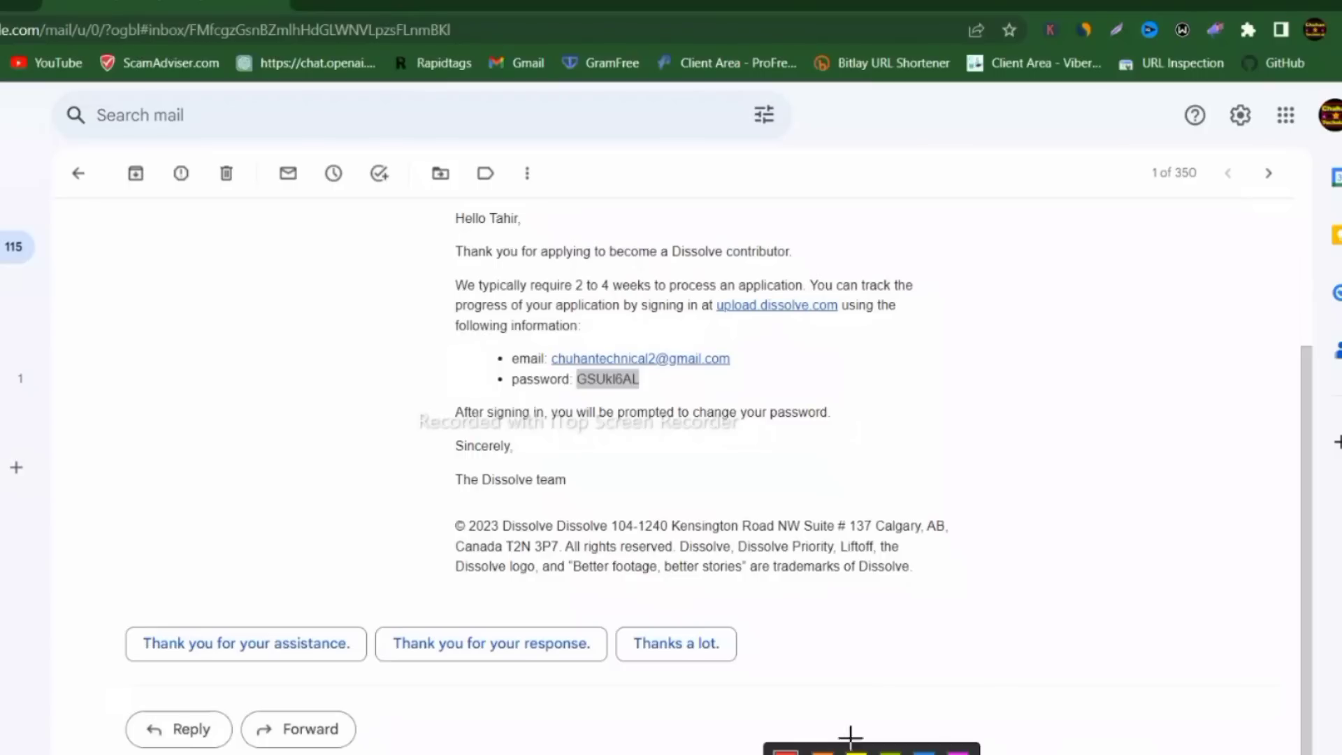
{"action": "mouse_move", "coordinate": [705, 291]}
{"action": "left_mouse_down"}
{"action": "mouse_move", "coordinate": [739, 318]}
{"action": "mouse_move", "coordinate": [872, 323]}
{"action": "left_mouse_up"}
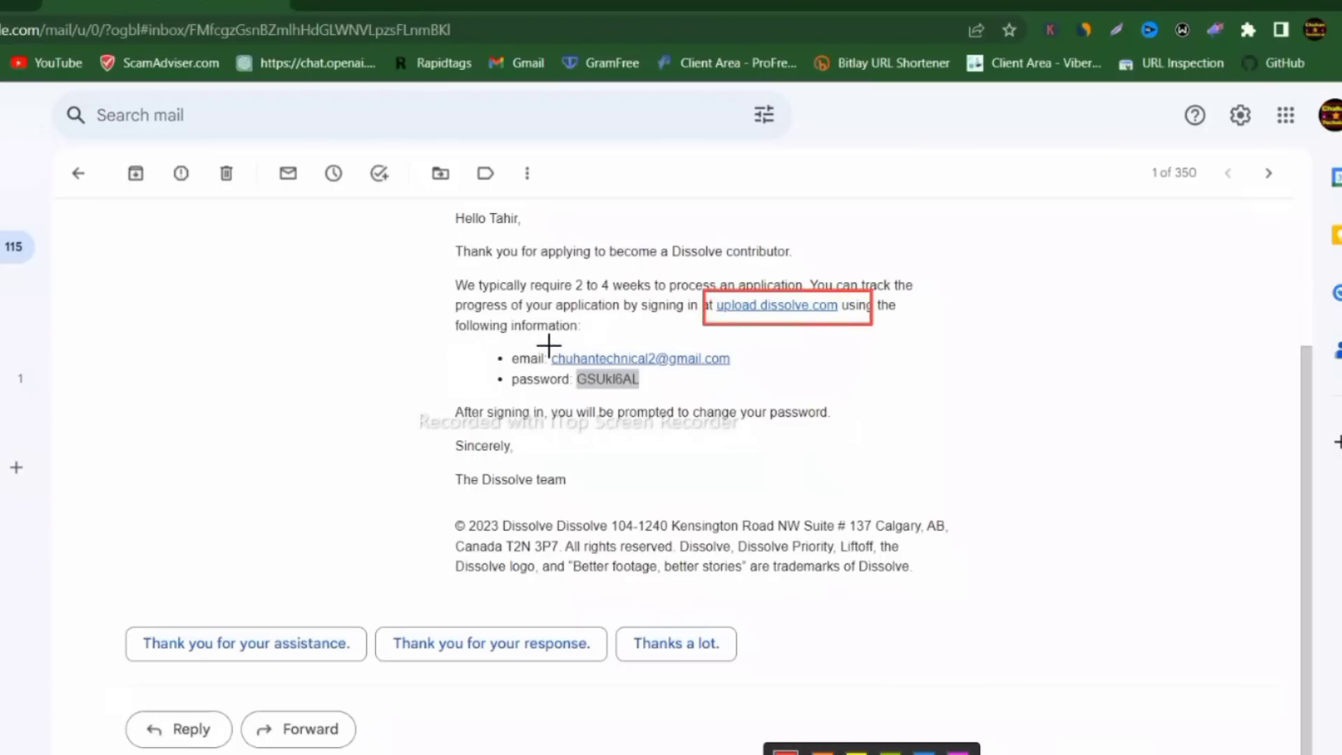
Outline the sign-in email address and password in the Dissolve email in red, and clear the markings
{"action": "left_click_drag", "start_coordinate": [546, 342], "coordinate": [741, 364]}
{"action": "left_click_drag", "start_coordinate": [536, 366], "coordinate": [650, 394]}
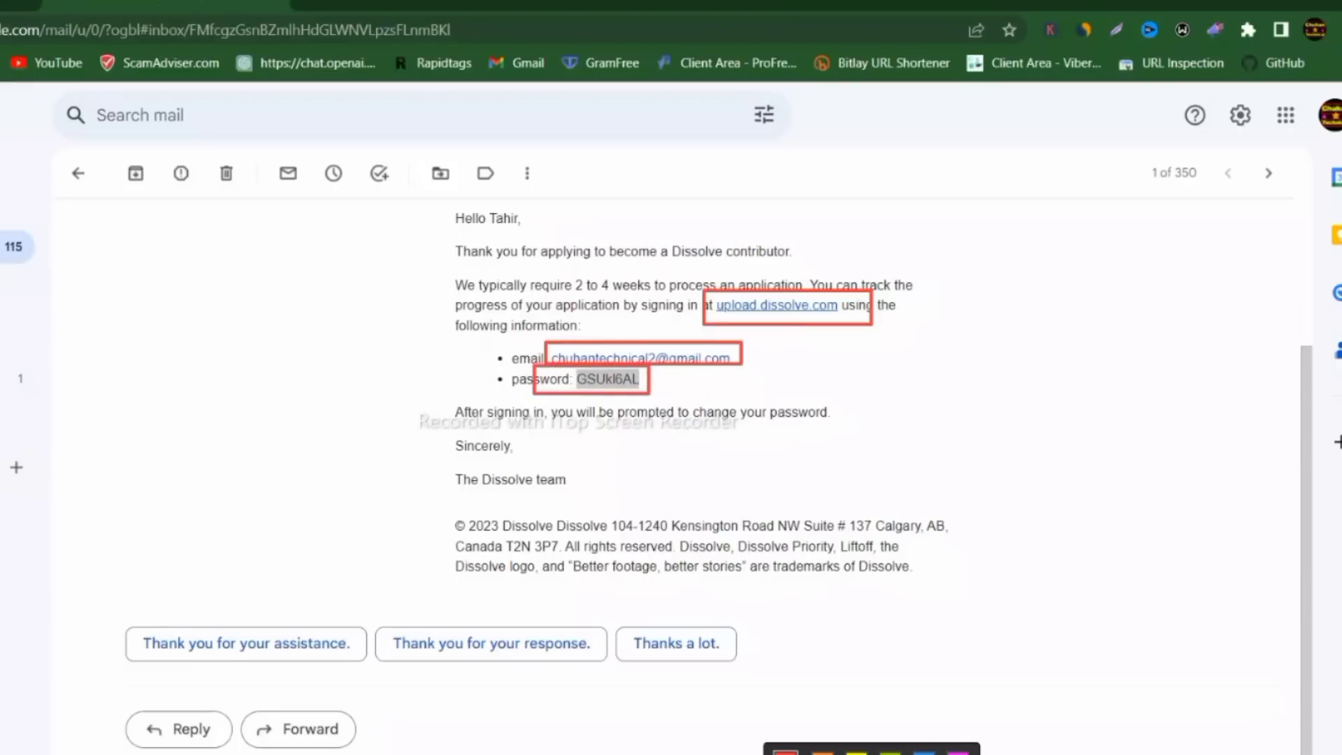
{"action": "key", "text": "Escape"}
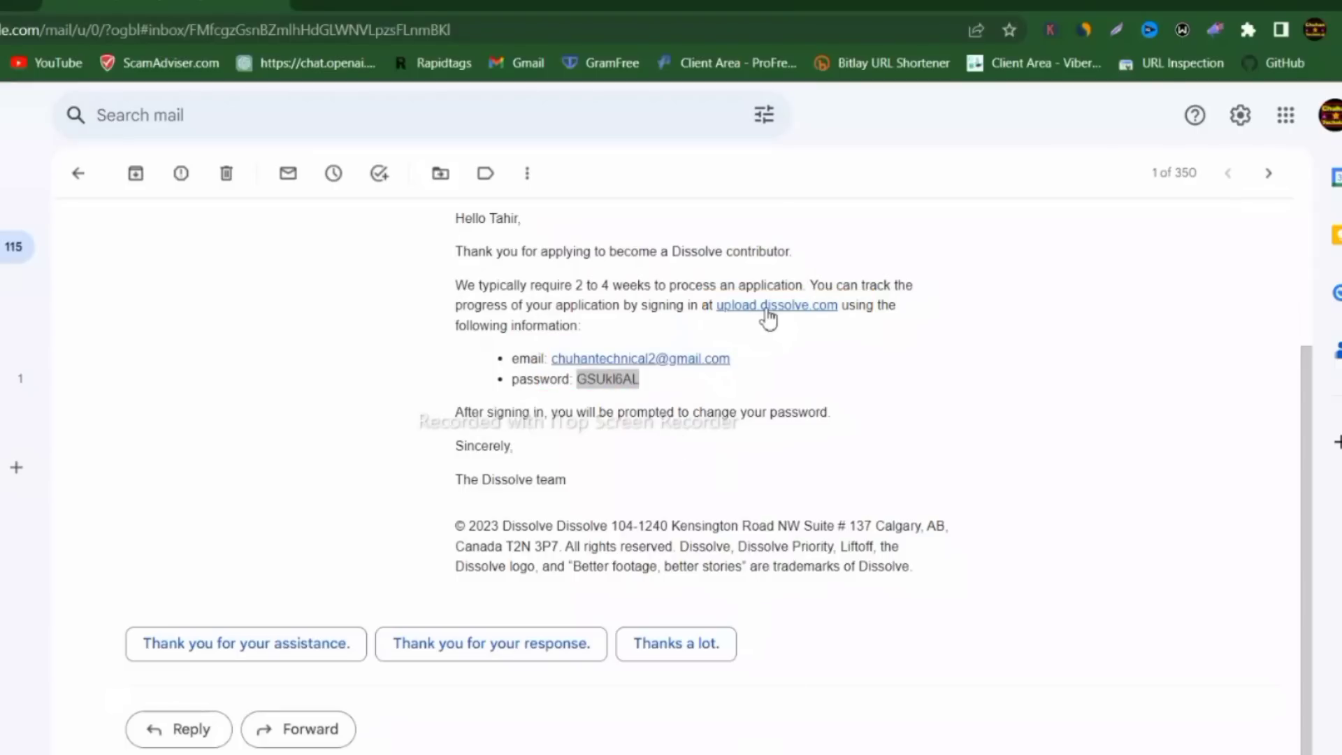
Open the upload.dissolve.com link in a new tab and fill in the contributor's email with the saved suggestion
{"action": "right_click", "coordinate": [769, 318]}
{"action": "left_click", "coordinate": [825, 322]}
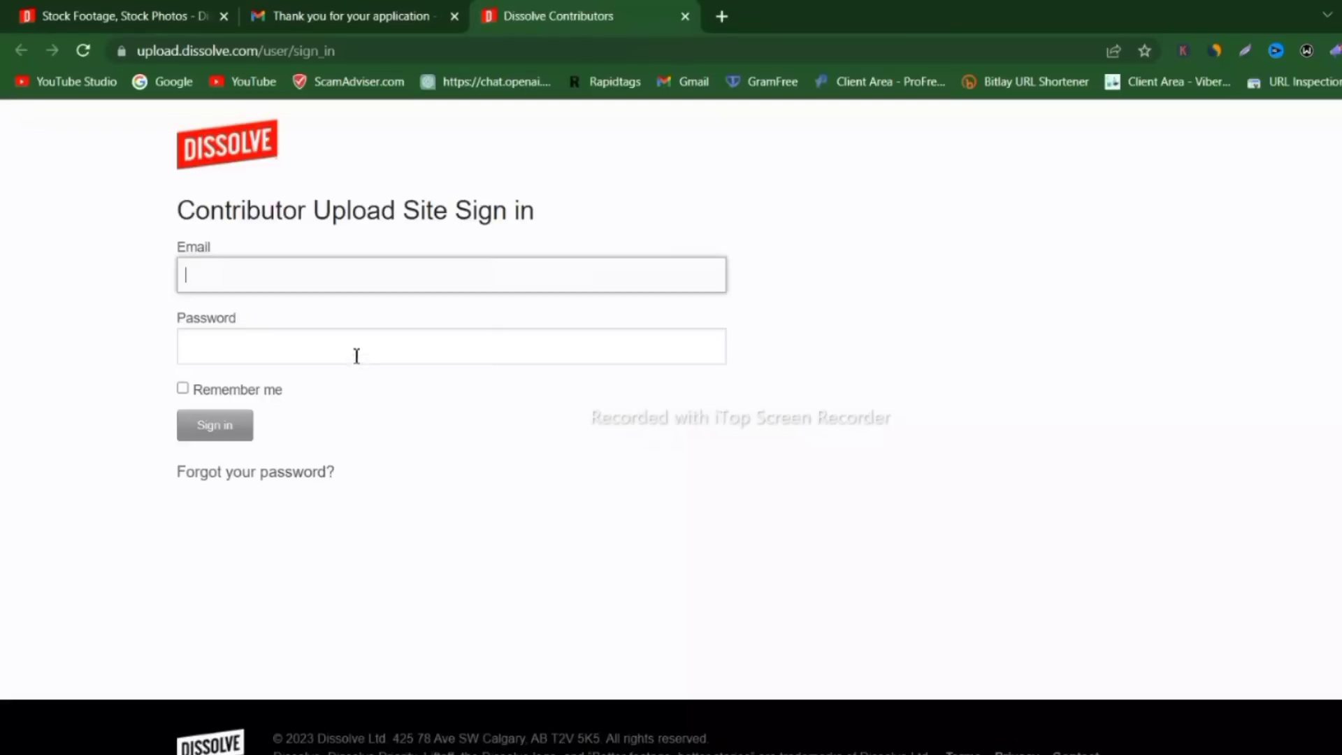
{"action": "left_click", "coordinate": [306, 267]}
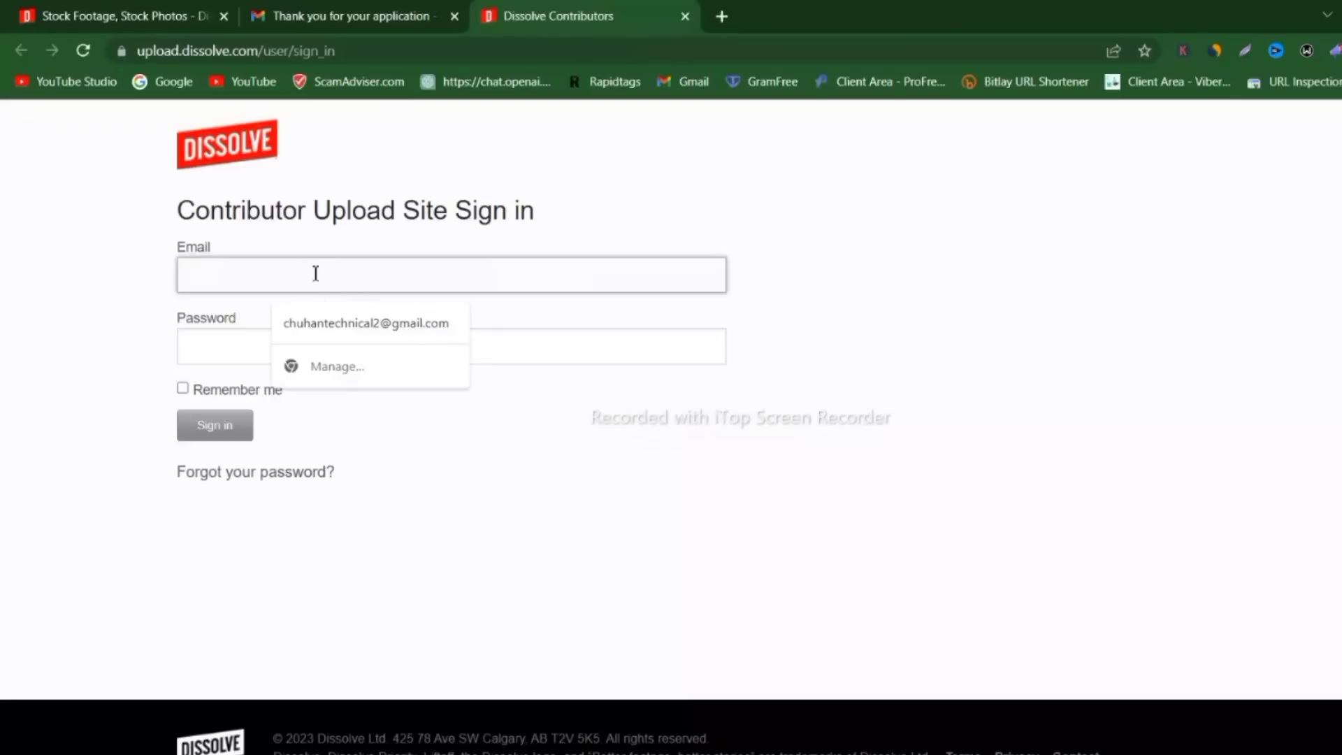
{"action": "left_click", "coordinate": [390, 331]}
{"action": "left_click", "coordinate": [329, 347]}
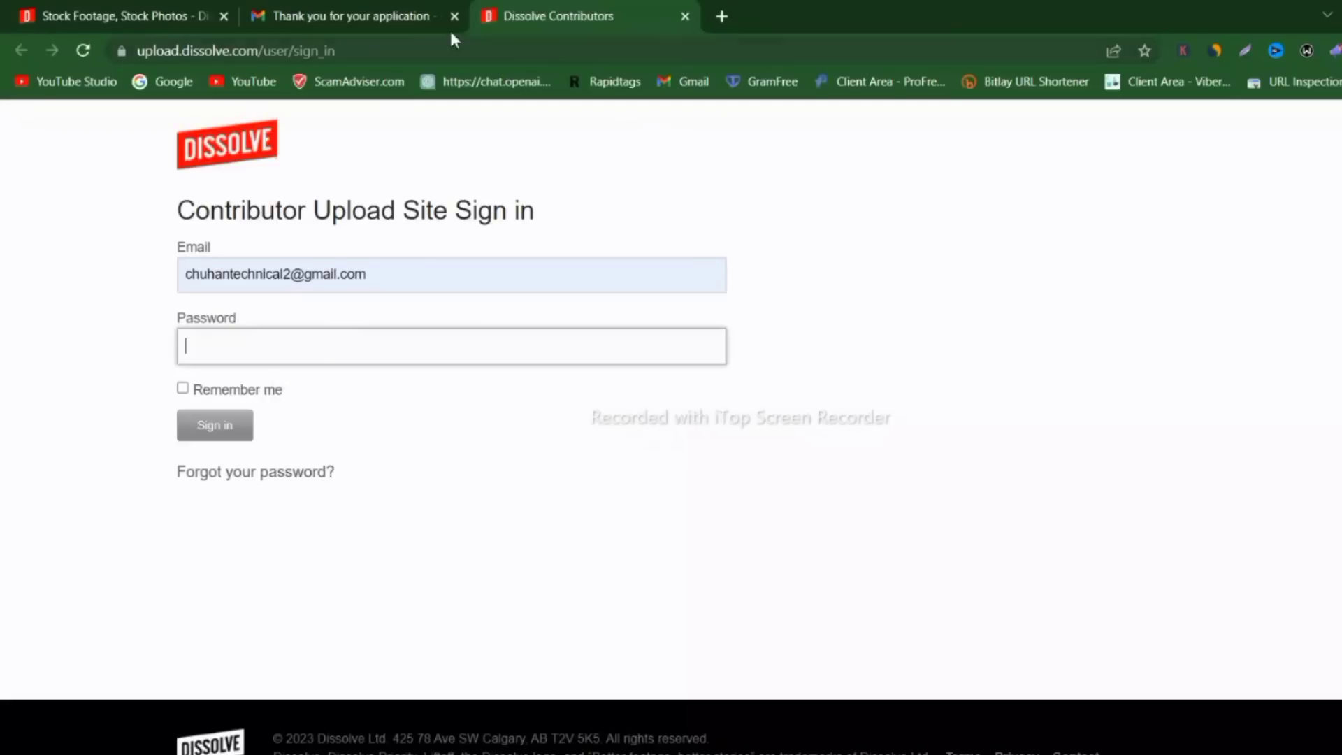
Copy the account password from the Gmail message into the sign-in form's Password field, enable Remember me and sign in
{"action": "left_click", "coordinate": [365, 12]}
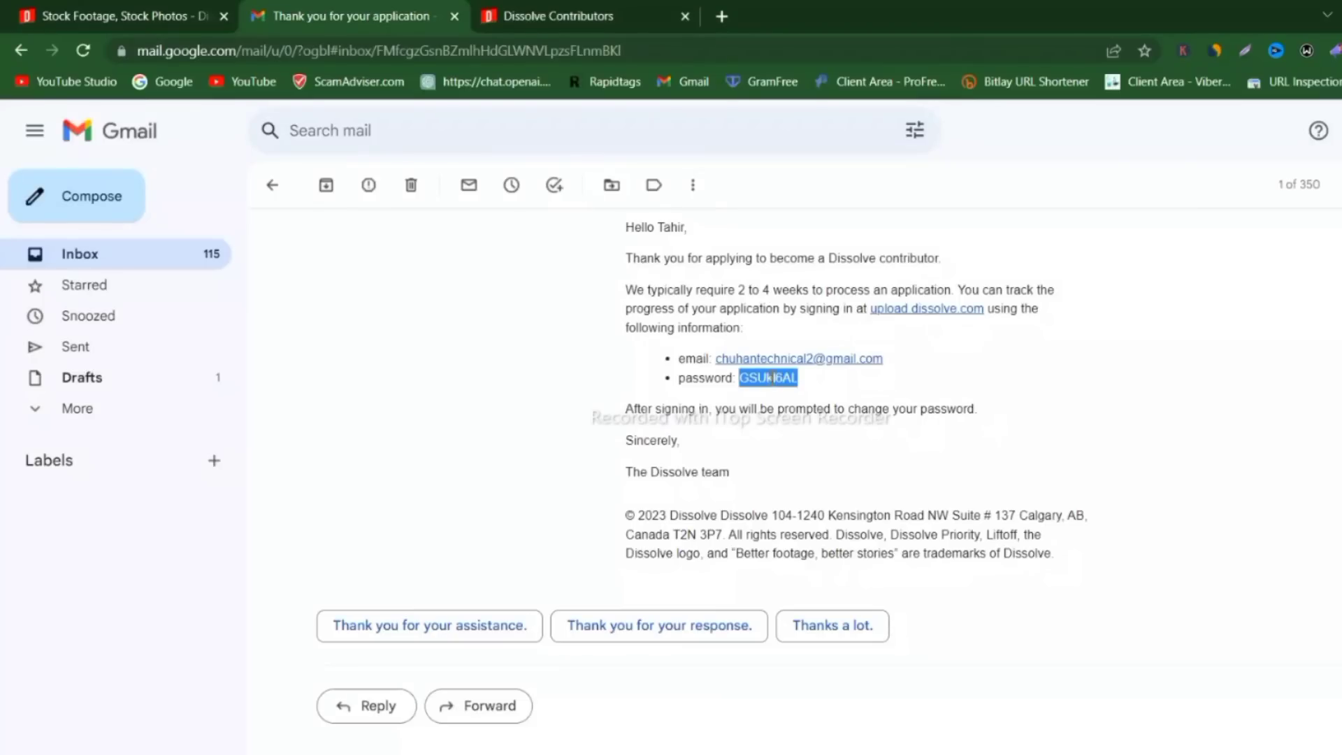
{"action": "right_click", "coordinate": [769, 377]}
{"action": "left_click", "coordinate": [818, 390]}
{"action": "left_click", "coordinate": [580, 16]}
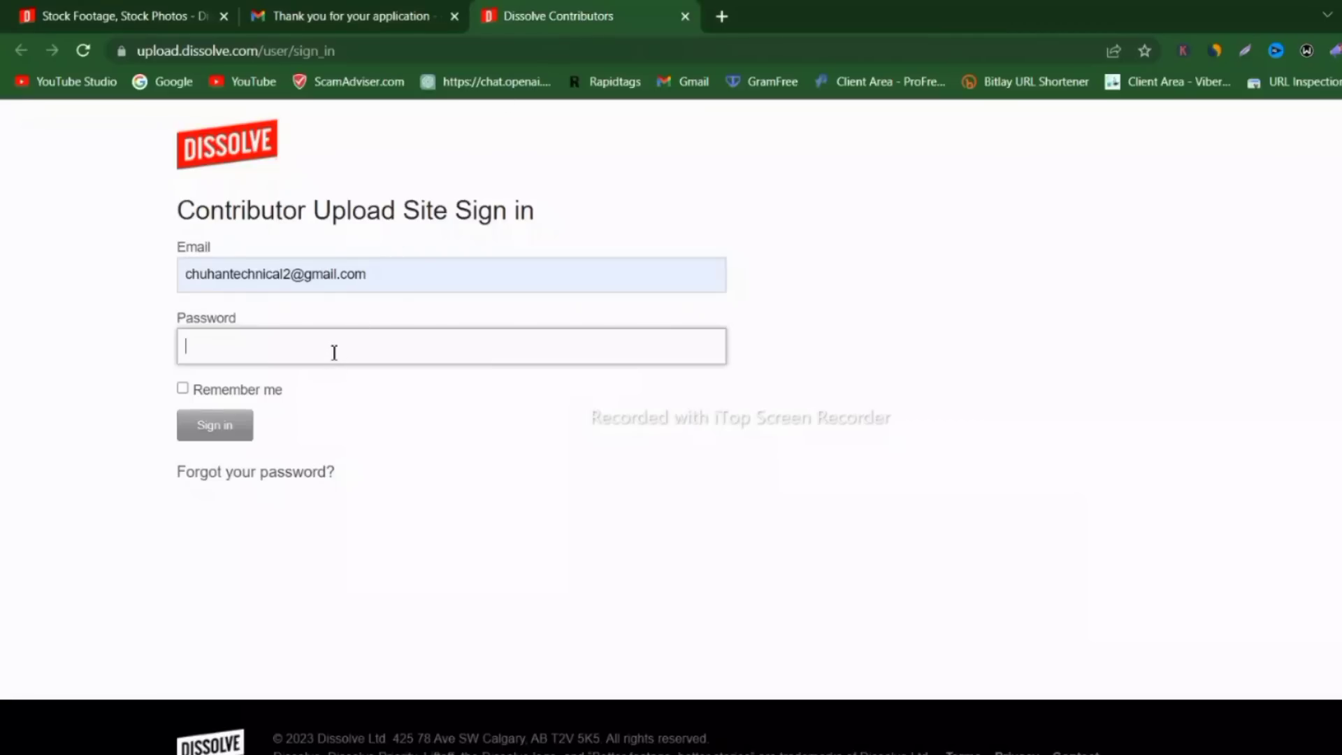
{"action": "right_click", "coordinate": [334, 353]}
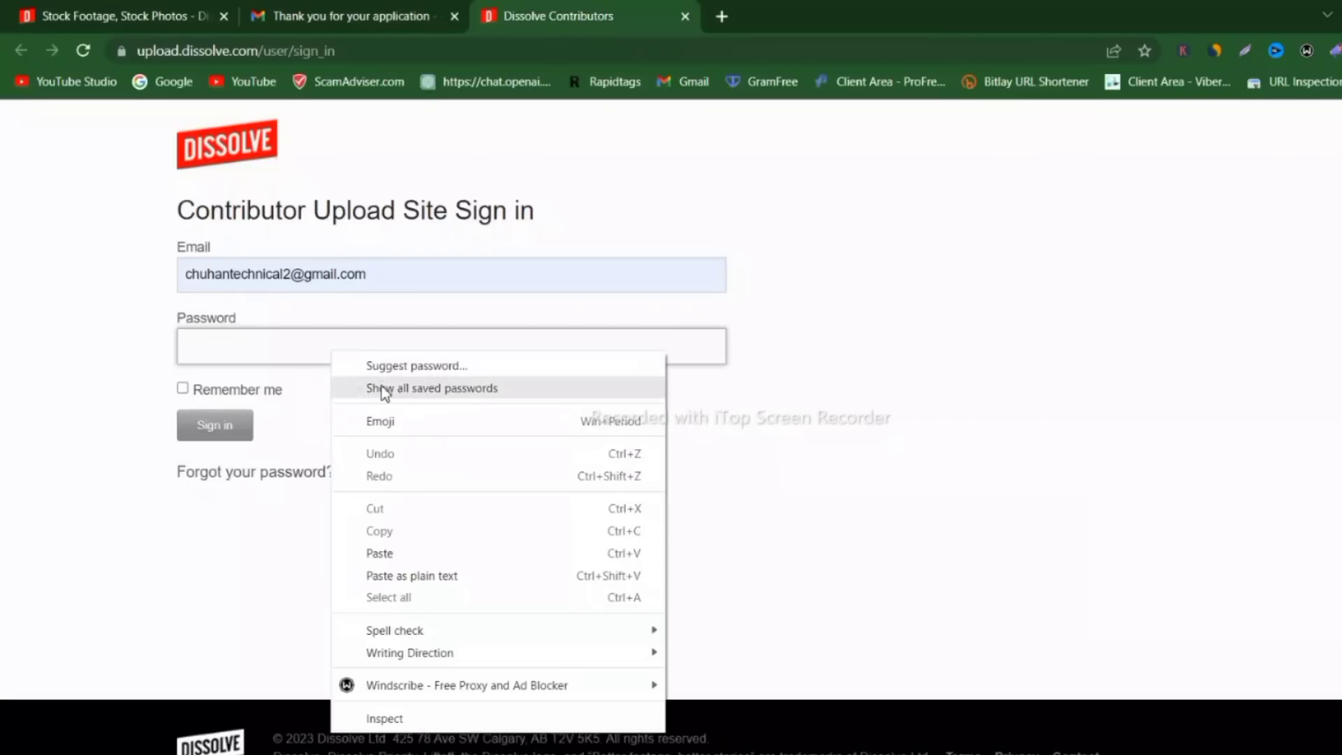
{"action": "left_click", "coordinate": [420, 551]}
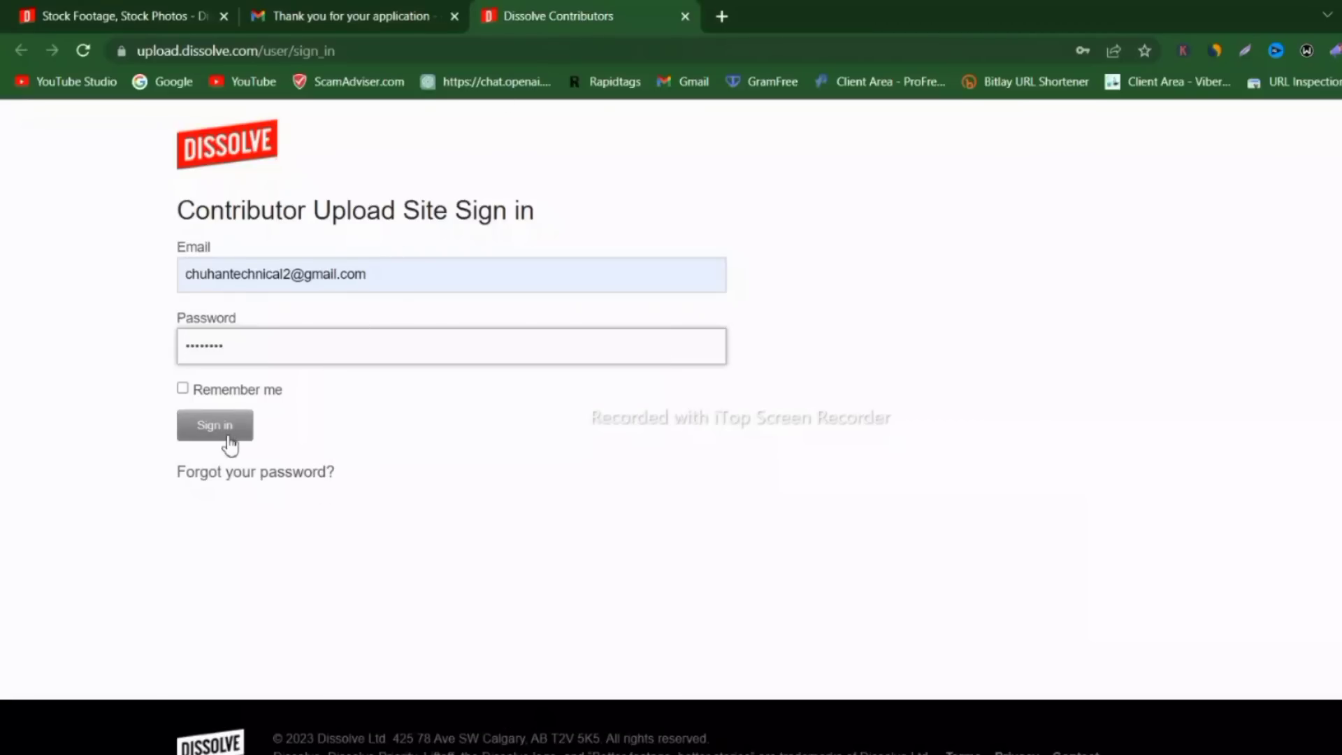
{"action": "left_click", "coordinate": [186, 390]}
{"action": "left_click", "coordinate": [218, 433]}
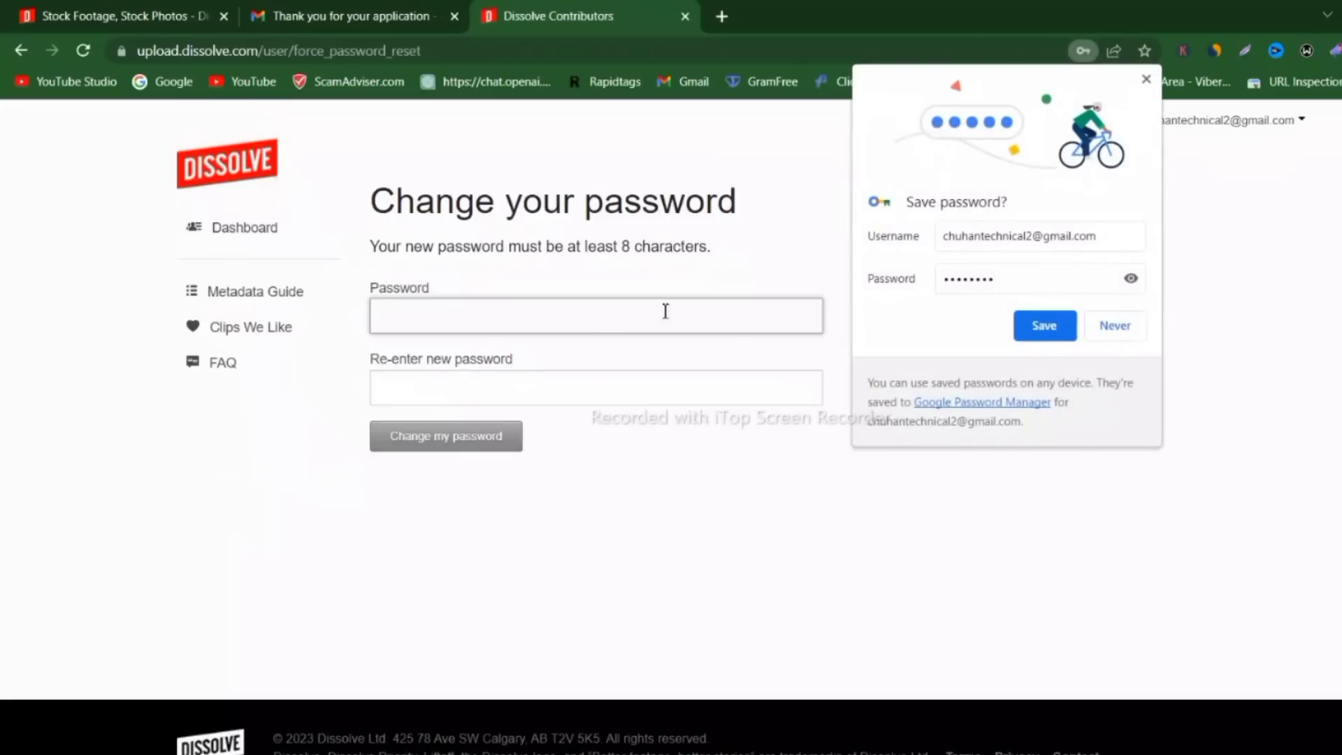
Decline saving the emailed password, enter and confirm a new account password, submit the change and save it in the browser
{"action": "left_click", "coordinate": [1118, 328]}
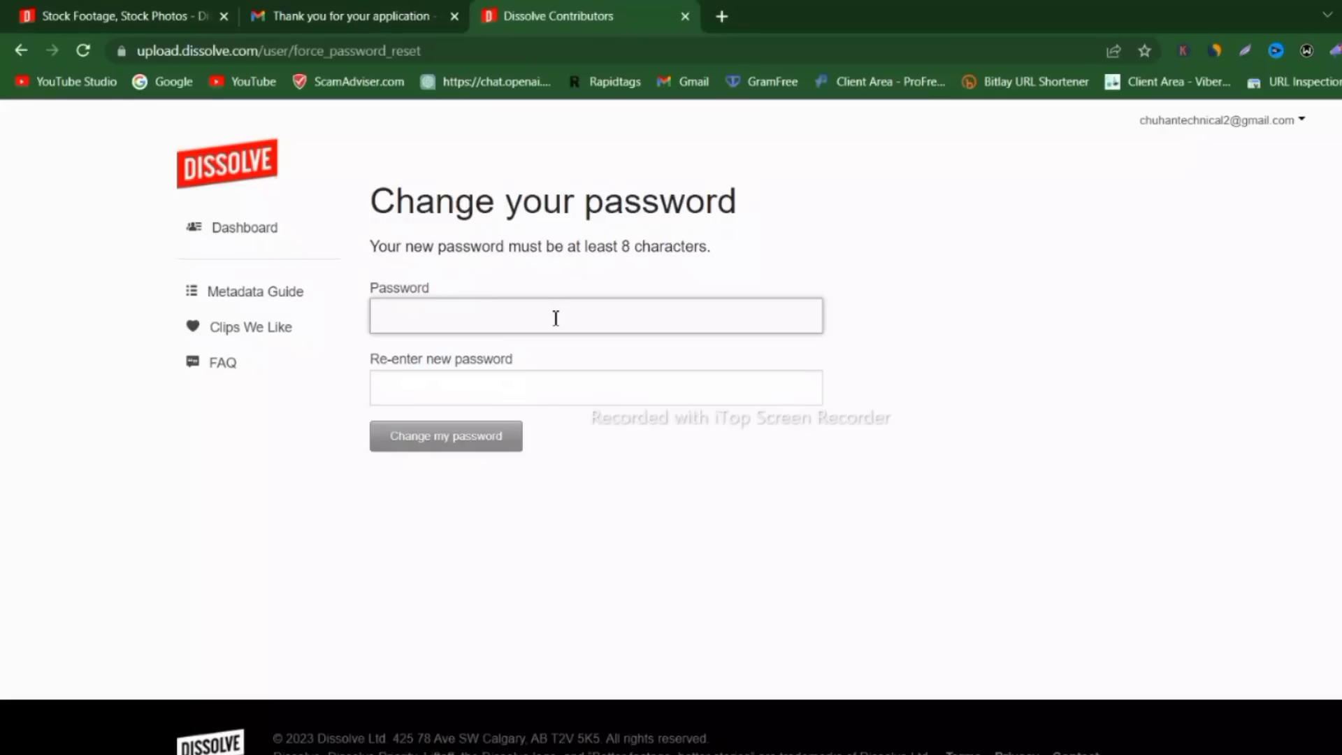
{"action": "key", "text": "ctrl+v"}
{"action": "key", "text": "Tab"}
{"action": "key", "text": "ctrl+v"}
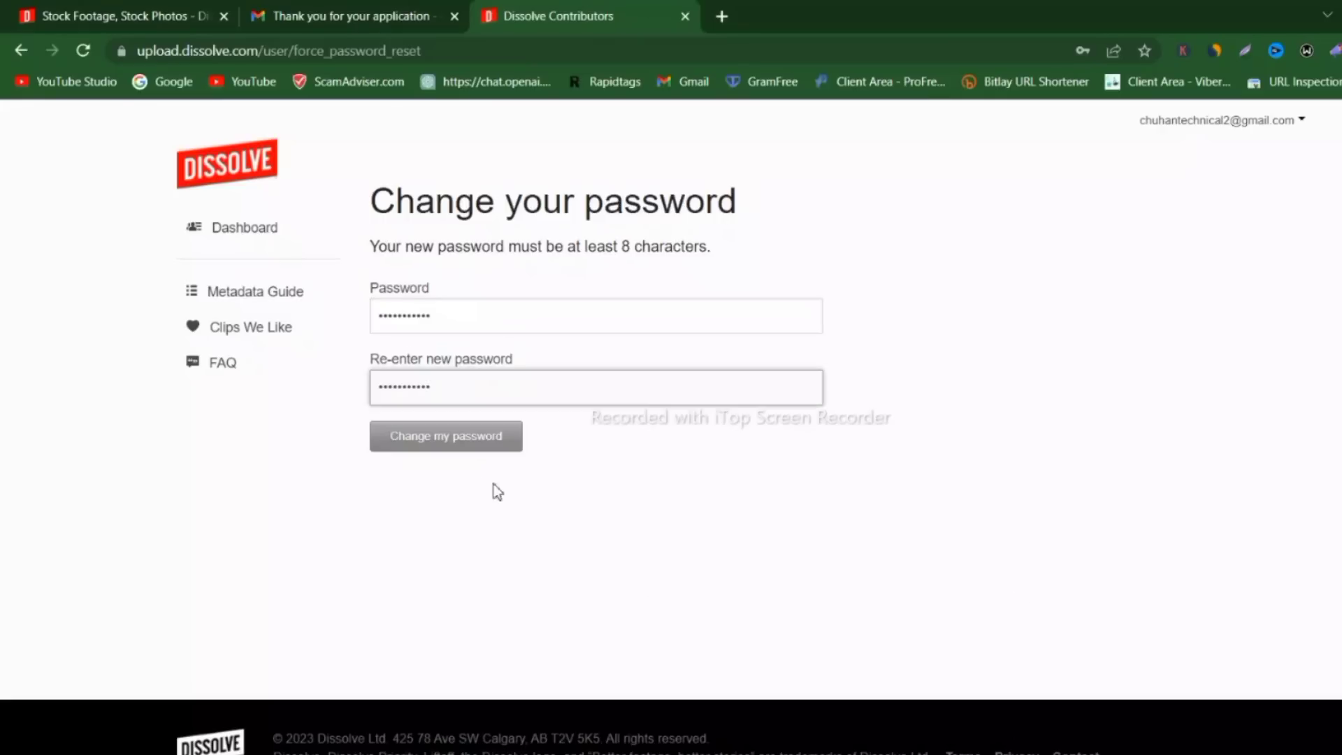
{"action": "left_click", "coordinate": [460, 448]}
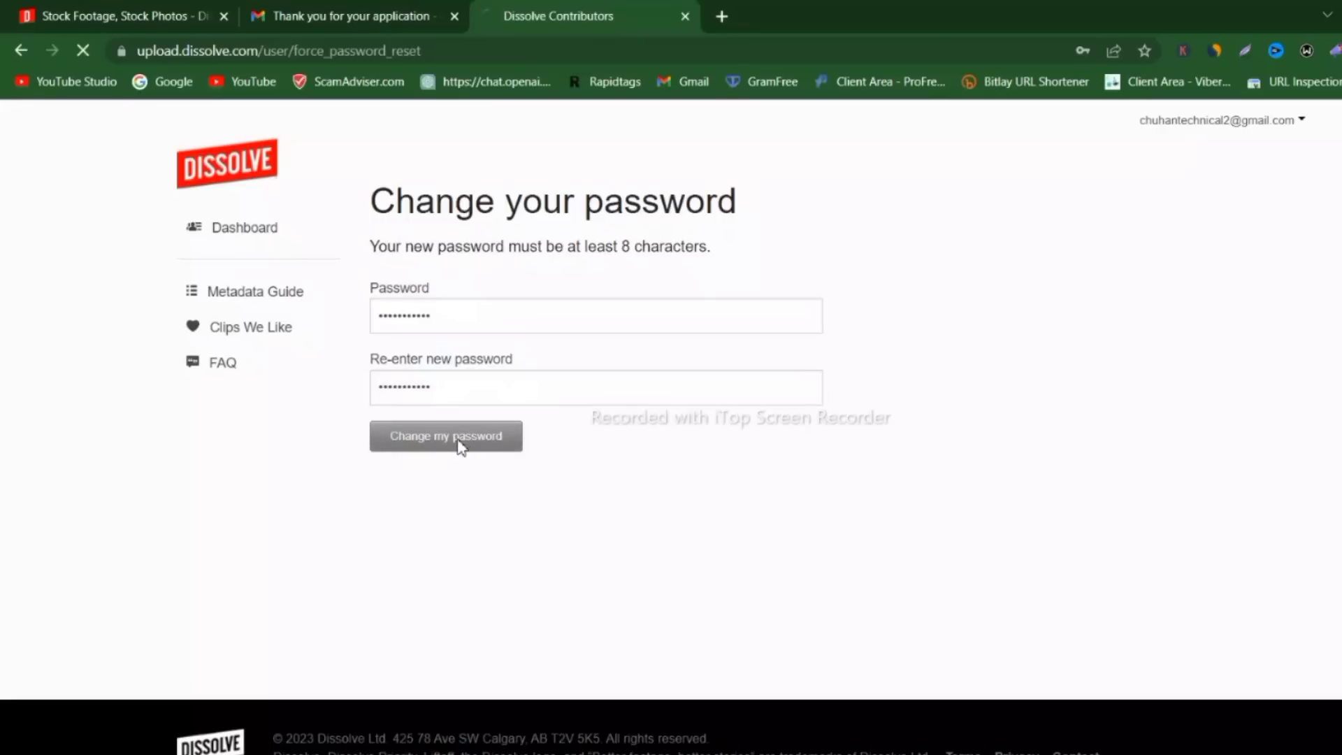
{"action": "left_click", "coordinate": [1045, 326]}
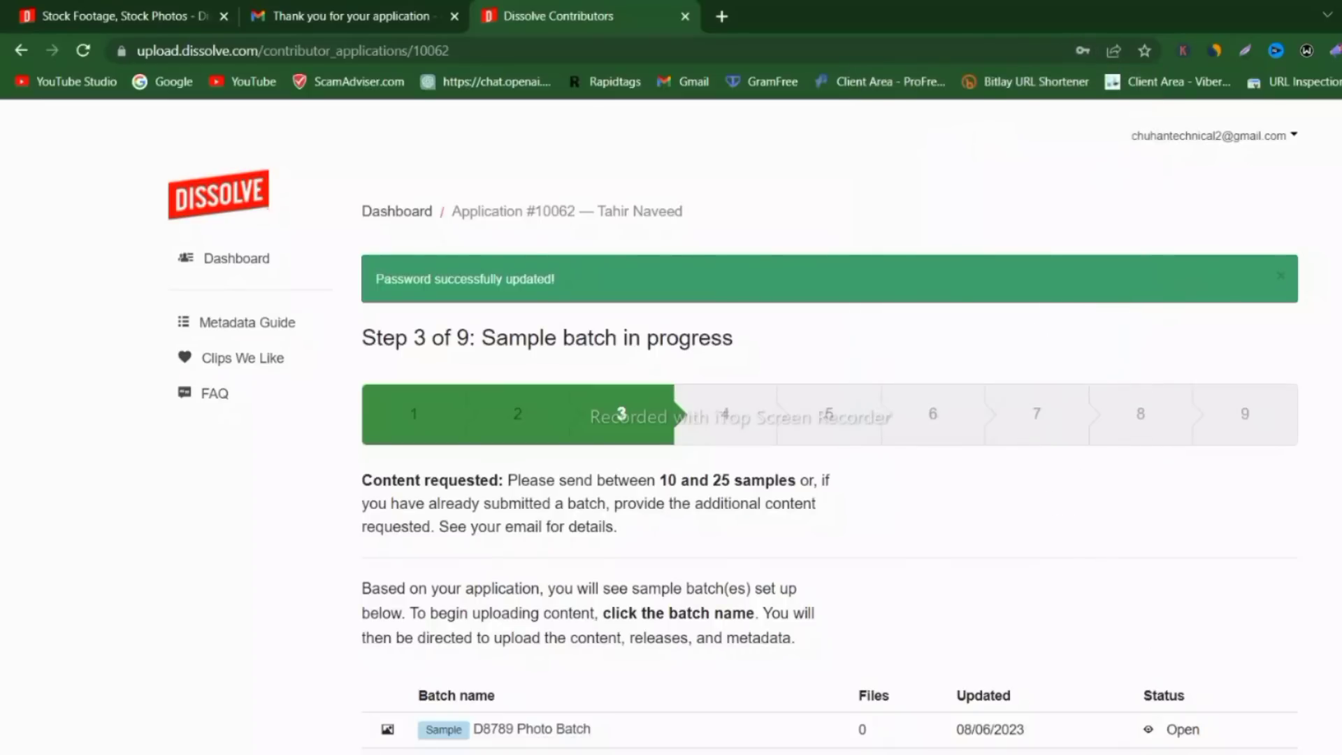
Outline the password update message, the Step 3 of 9 heading and the photo and video batch names in red, and clear the markings
{"action": "mouse_move", "coordinate": [340, 249]}
{"action": "left_mouse_down"}
{"action": "mouse_move", "coordinate": [473, 311]}
{"action": "mouse_move", "coordinate": [636, 306]}
{"action": "left_mouse_up"}
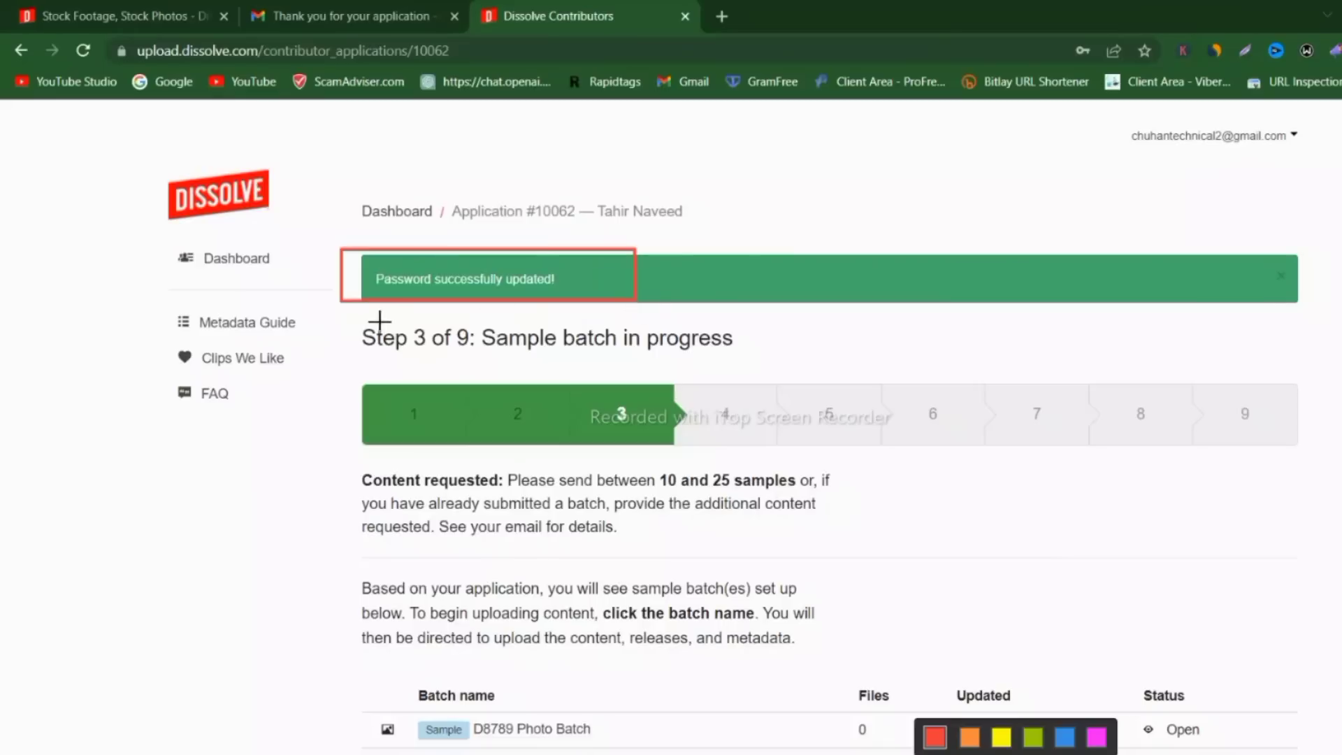
{"action": "mouse_move", "coordinate": [352, 324]}
{"action": "left_mouse_down"}
{"action": "mouse_move", "coordinate": [578, 374]}
{"action": "mouse_move", "coordinate": [763, 384]}
{"action": "left_mouse_up"}
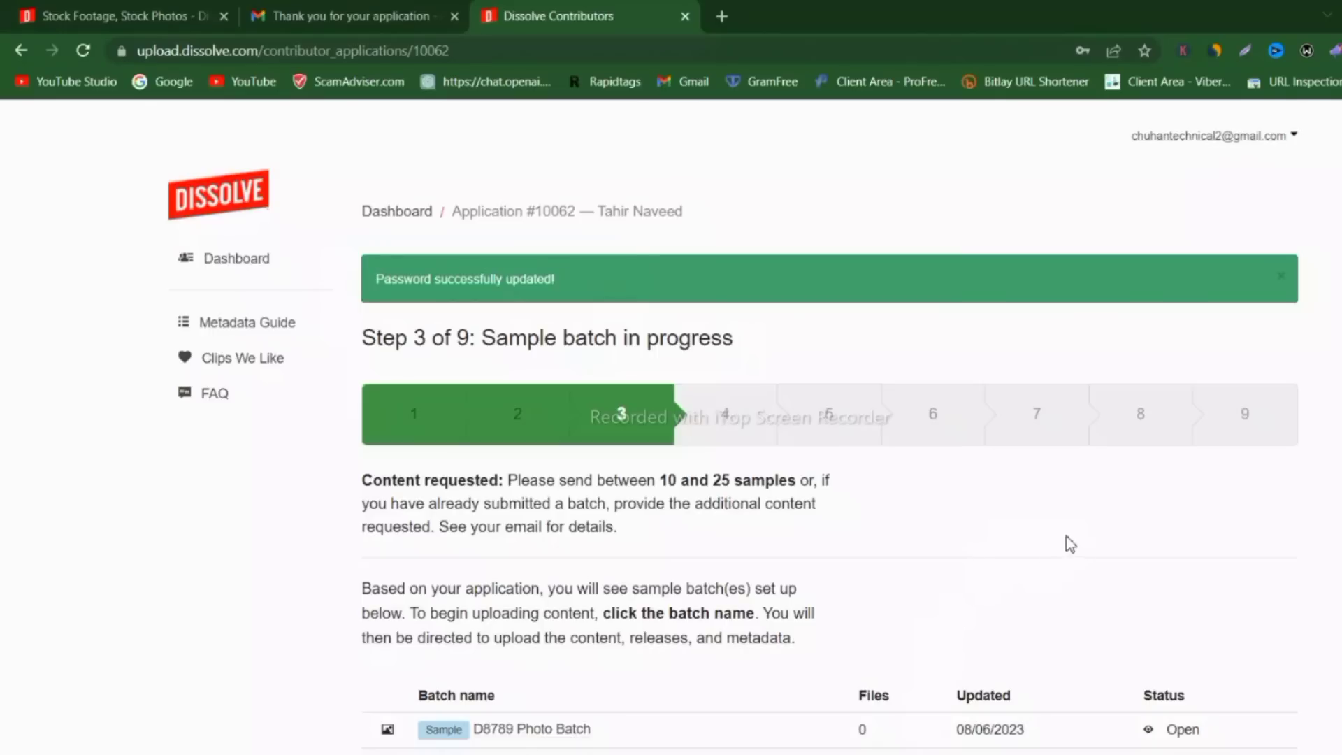
{"action": "scroll", "coordinate": [1210, 676], "scroll_direction": "down", "scroll_amount": 4}
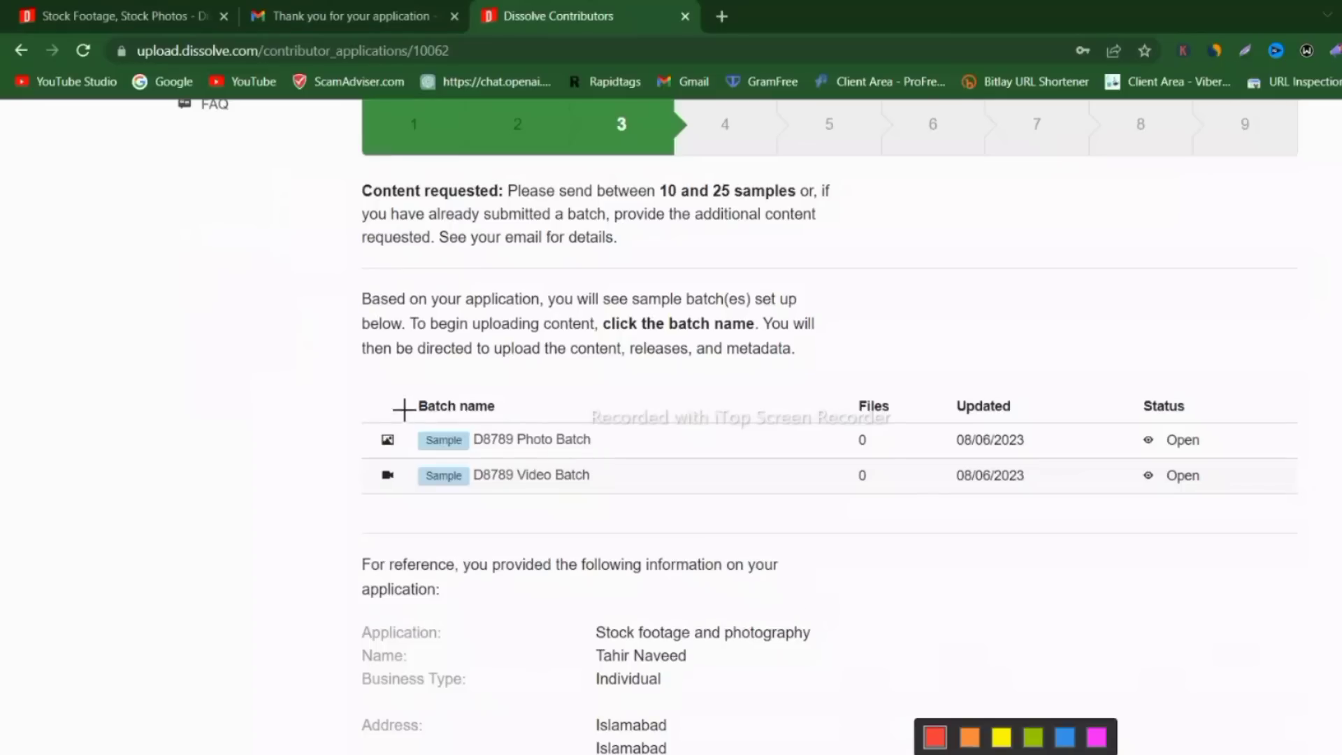
{"action": "mouse_move", "coordinate": [410, 387]}
{"action": "left_mouse_down"}
{"action": "mouse_move", "coordinate": [441, 411]}
{"action": "mouse_move", "coordinate": [492, 420]}
{"action": "mouse_move", "coordinate": [503, 447]}
{"action": "mouse_move", "coordinate": [603, 454]}
{"action": "left_mouse_up"}
{"action": "mouse_move", "coordinate": [411, 466]}
{"action": "left_mouse_down"}
{"action": "mouse_move", "coordinate": [455, 485]}
{"action": "mouse_move", "coordinate": [600, 494]}
{"action": "left_mouse_up"}
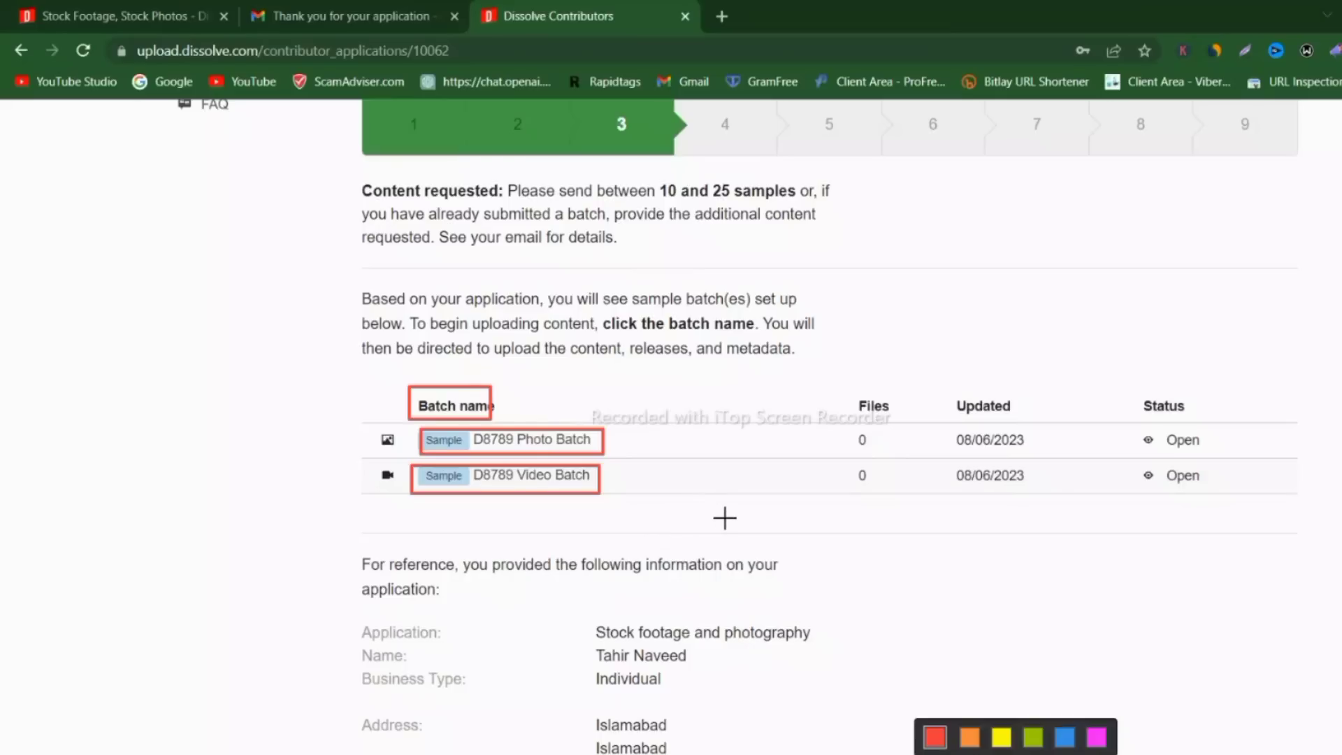
{"action": "key", "text": "Escape"}
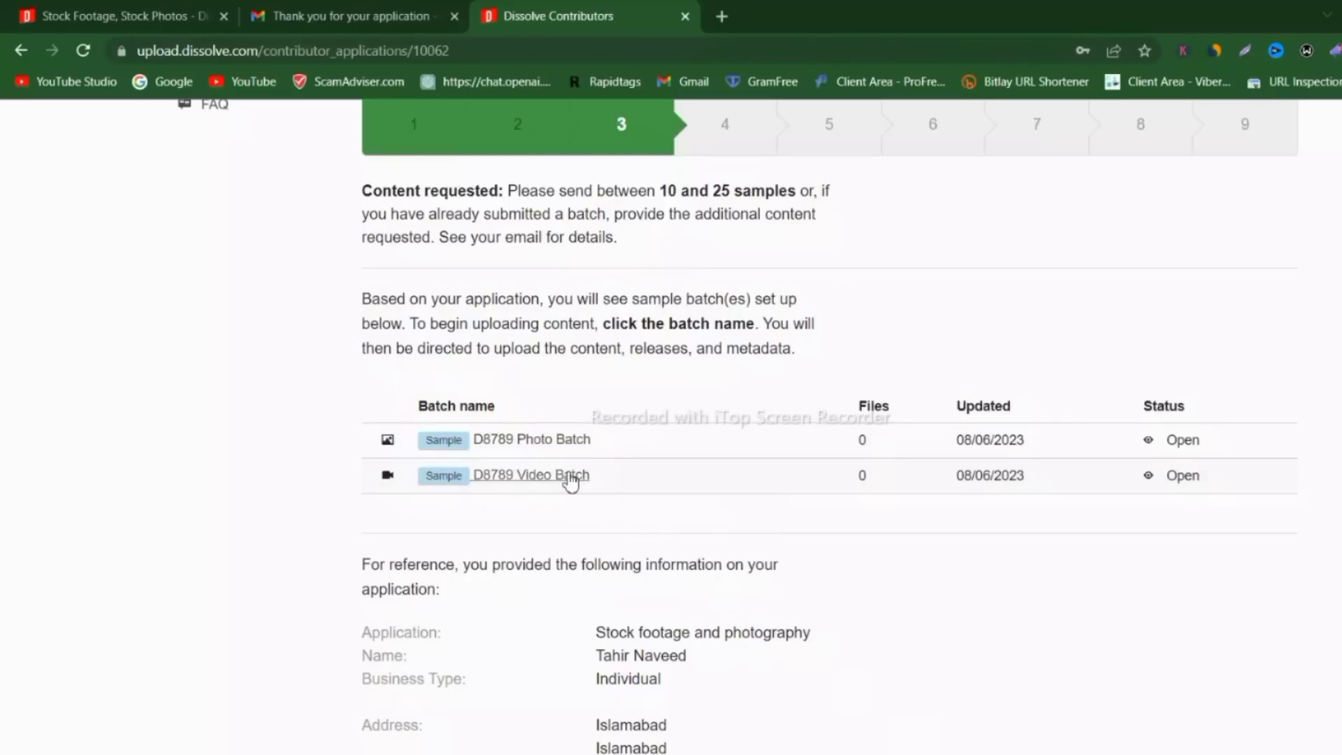
Open the sample video batch and add all the videos from the dessolve folder on the Desktop
{"action": "left_click", "coordinate": [569, 478]}
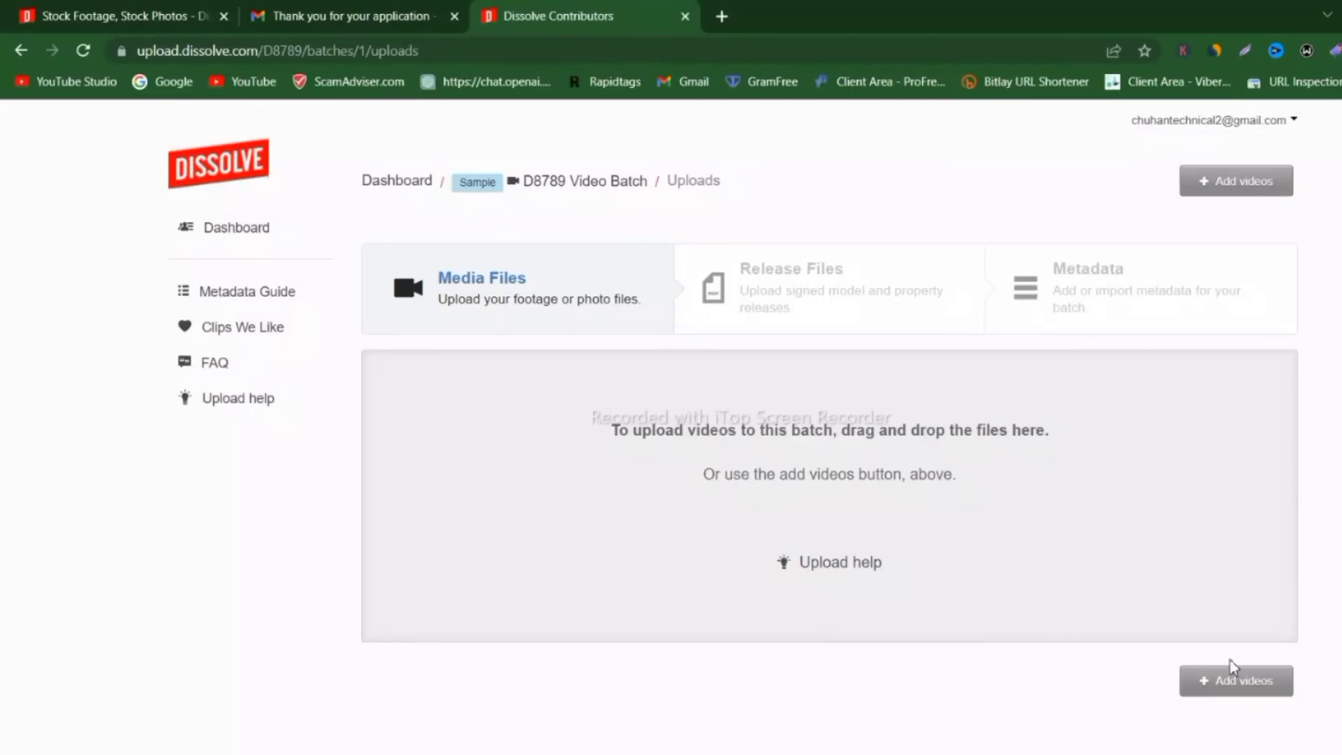
{"action": "left_click", "coordinate": [1234, 685]}
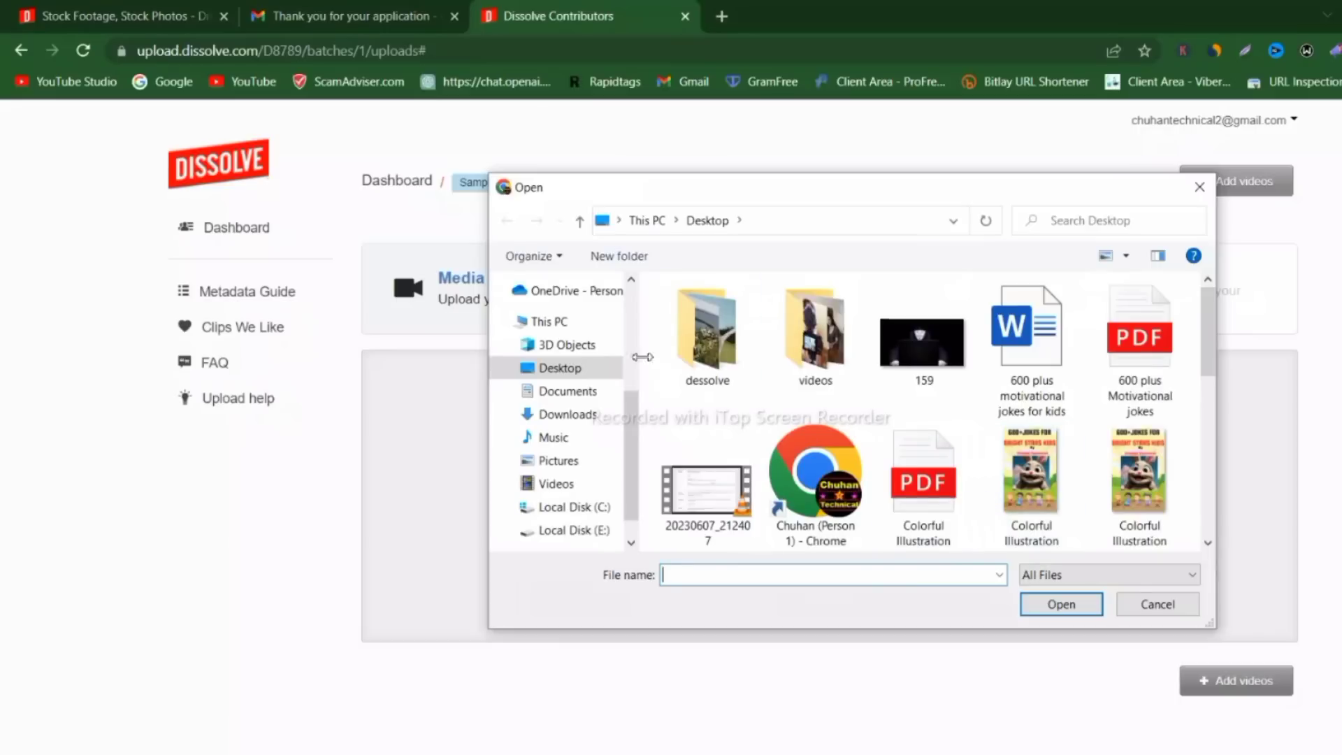
{"action": "left_click", "coordinate": [592, 374]}
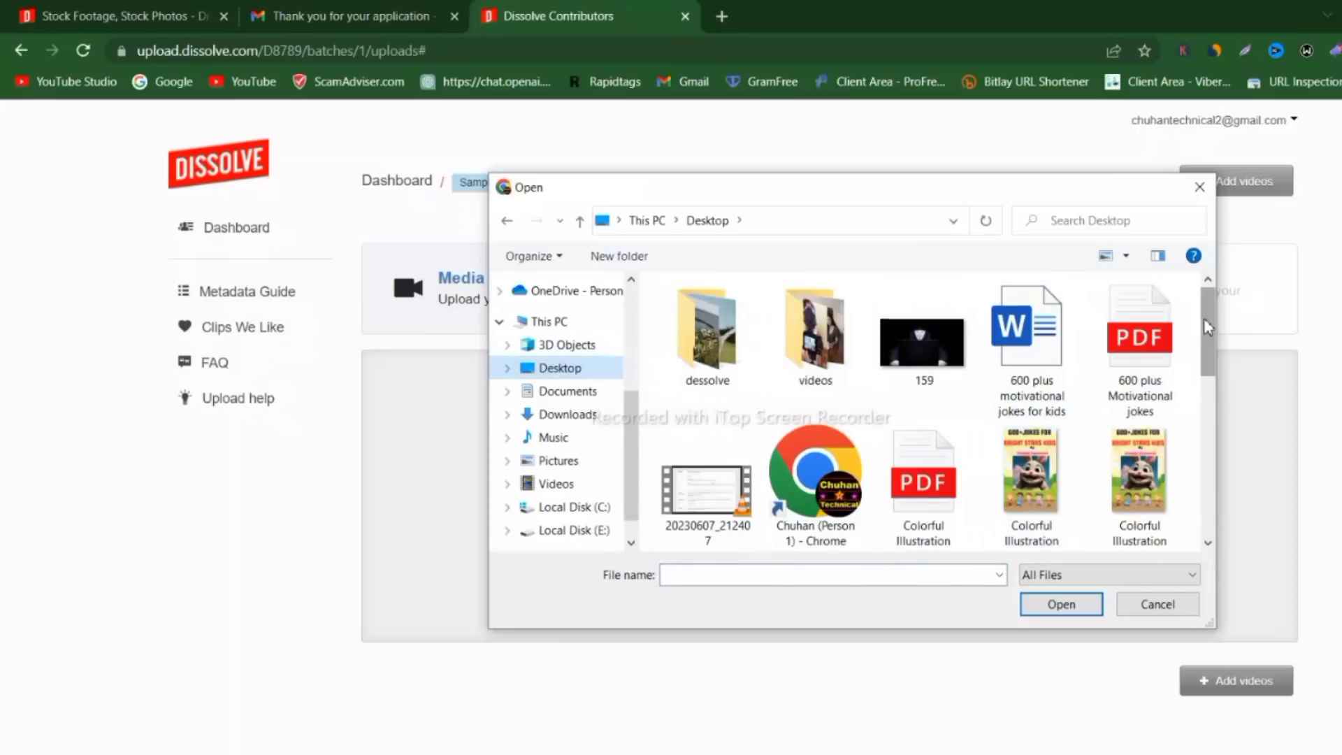
{"action": "double_click", "coordinate": [707, 329]}
{"action": "key", "text": "ctrl+a"}
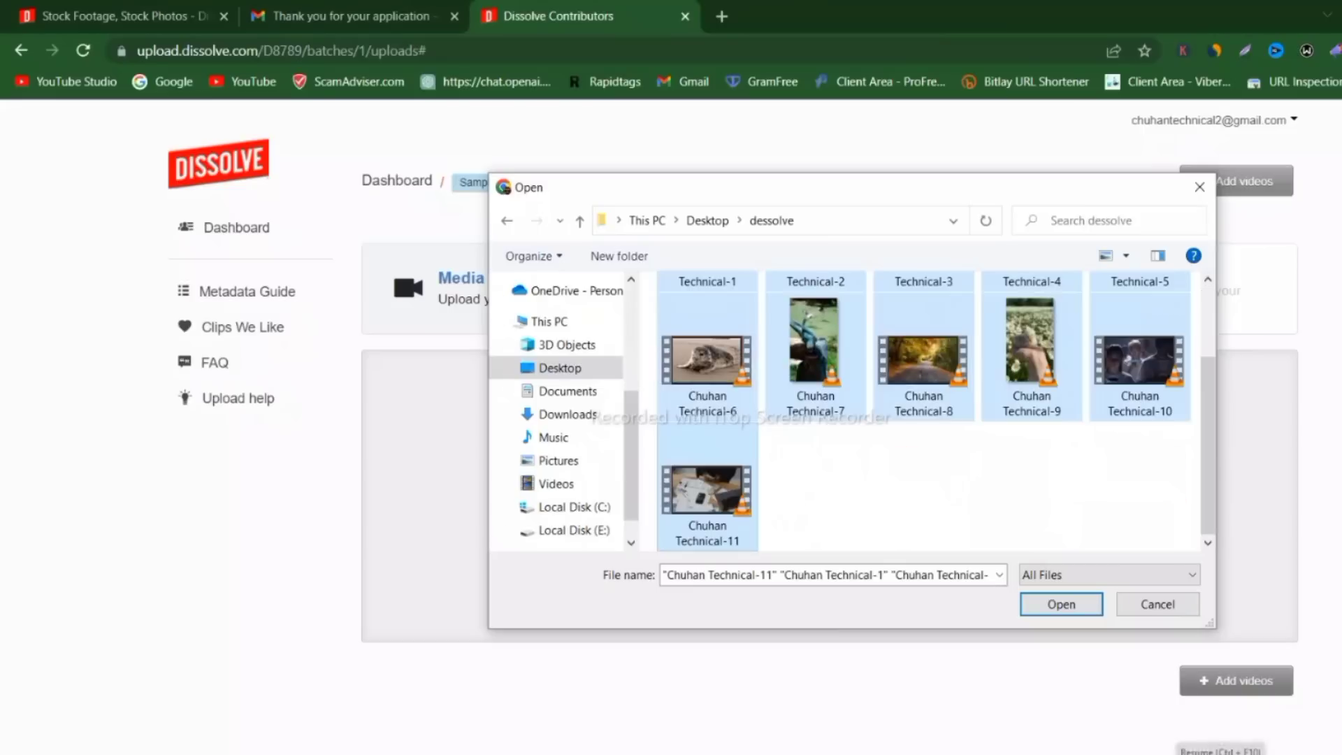
{"action": "left_click", "coordinate": [1062, 609]}
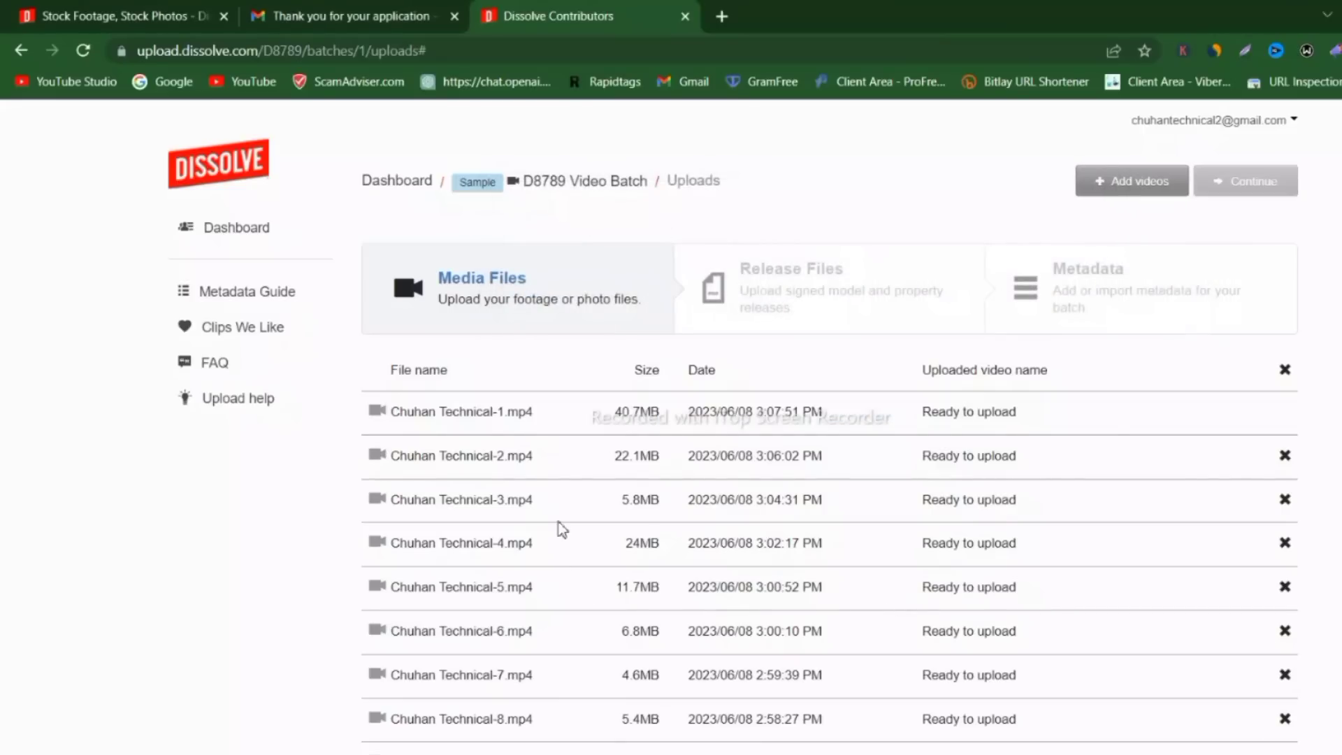
Review the uploaded video list and continue past Release Files to the Metadata stage without adding any releases
{"action": "scroll", "coordinate": [587, 493], "scroll_direction": "down", "scroll_amount": 3}
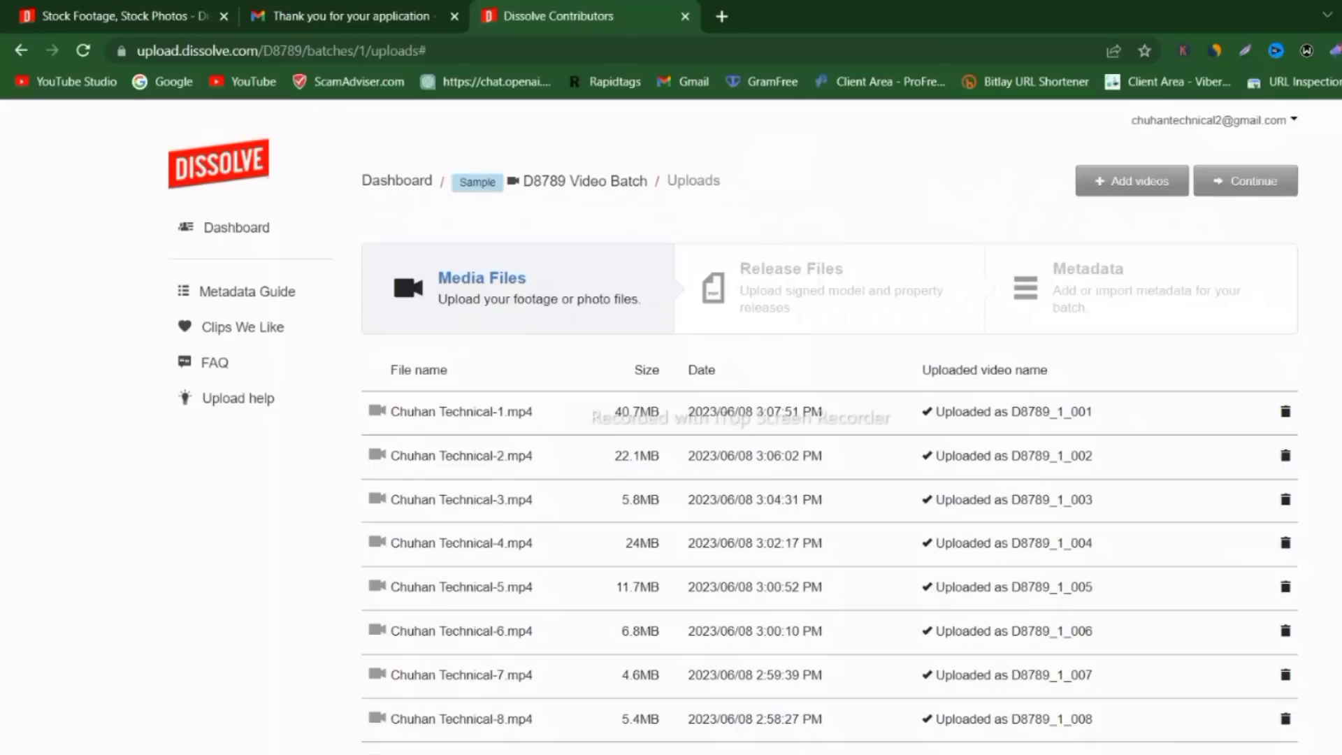
{"action": "scroll", "coordinate": [829, 420], "scroll_direction": "down", "scroll_amount": 4}
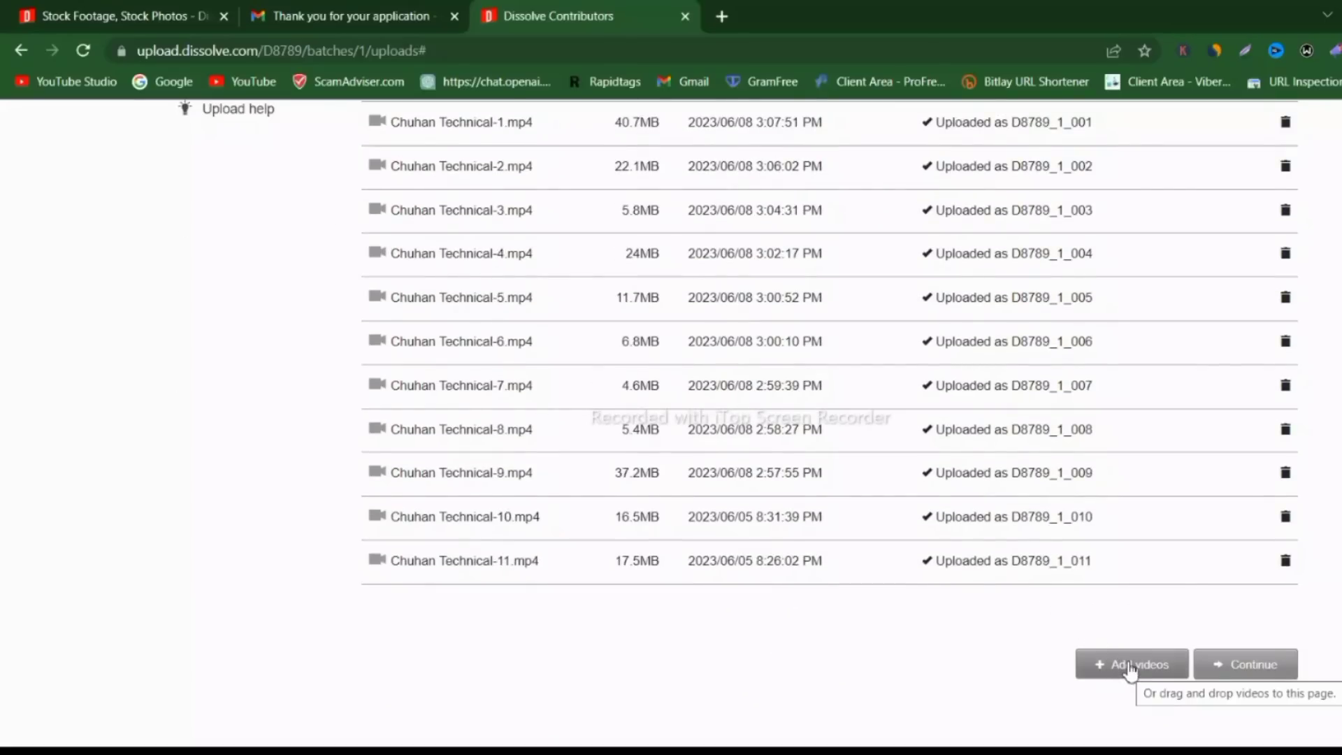
{"action": "left_click", "coordinate": [1253, 671]}
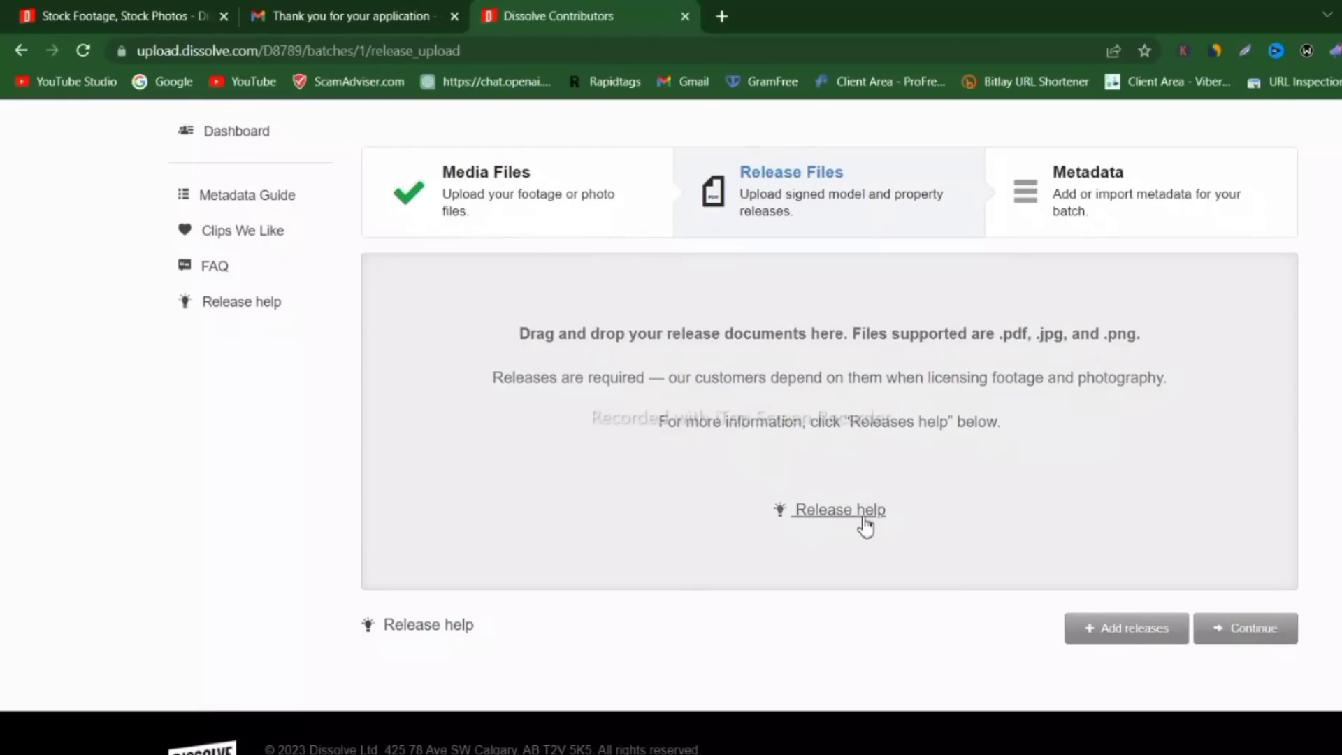
{"action": "left_click", "coordinate": [1255, 638]}
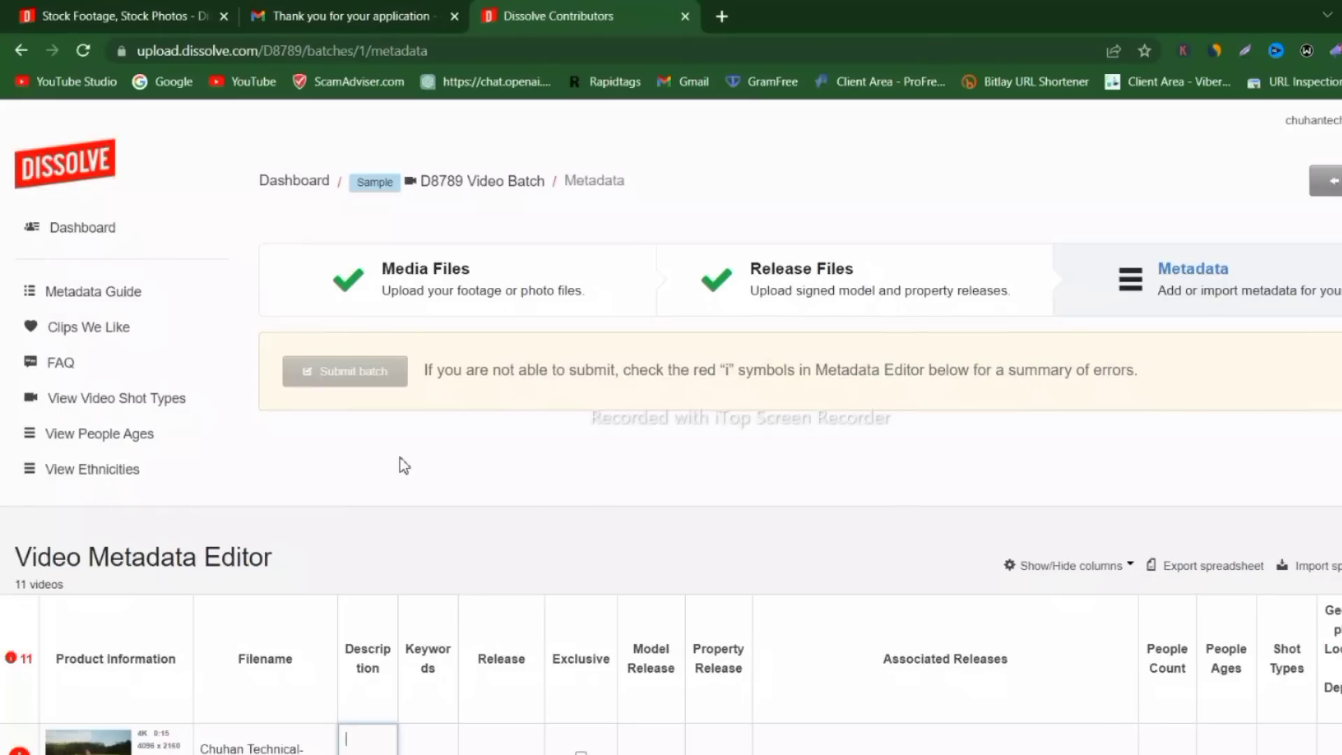
Fill in Chuhan Technical-1.mp4's metadata: description "Village video", keywords starting with "girl", Release Commercial, Model Release No and Property Release No
{"action": "scroll", "coordinate": [400, 458], "scroll_direction": "down", "scroll_amount": 10}
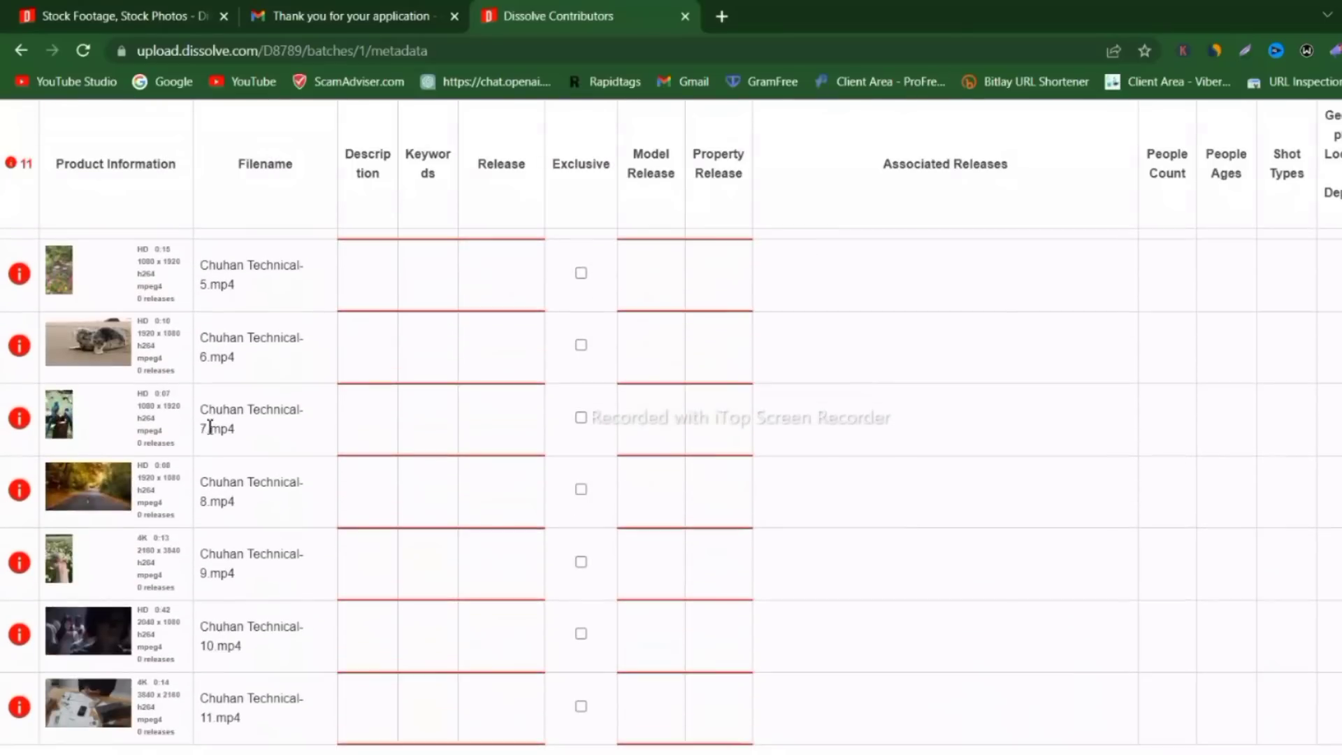
{"action": "scroll", "coordinate": [209, 427], "scroll_direction": "down", "scroll_amount": 3}
{"action": "scroll", "coordinate": [195, 429], "scroll_direction": "up", "scroll_amount": 12}
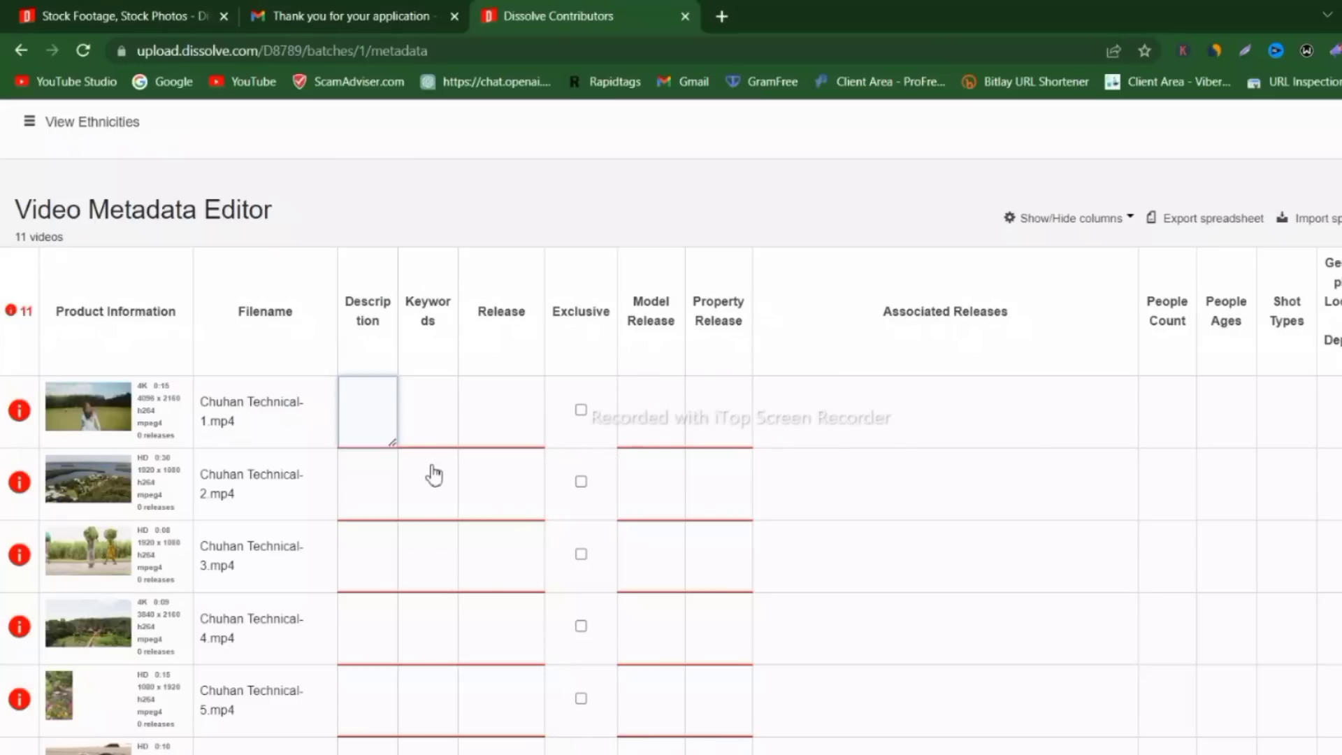
{"action": "key", "text": "ctrl+v"}
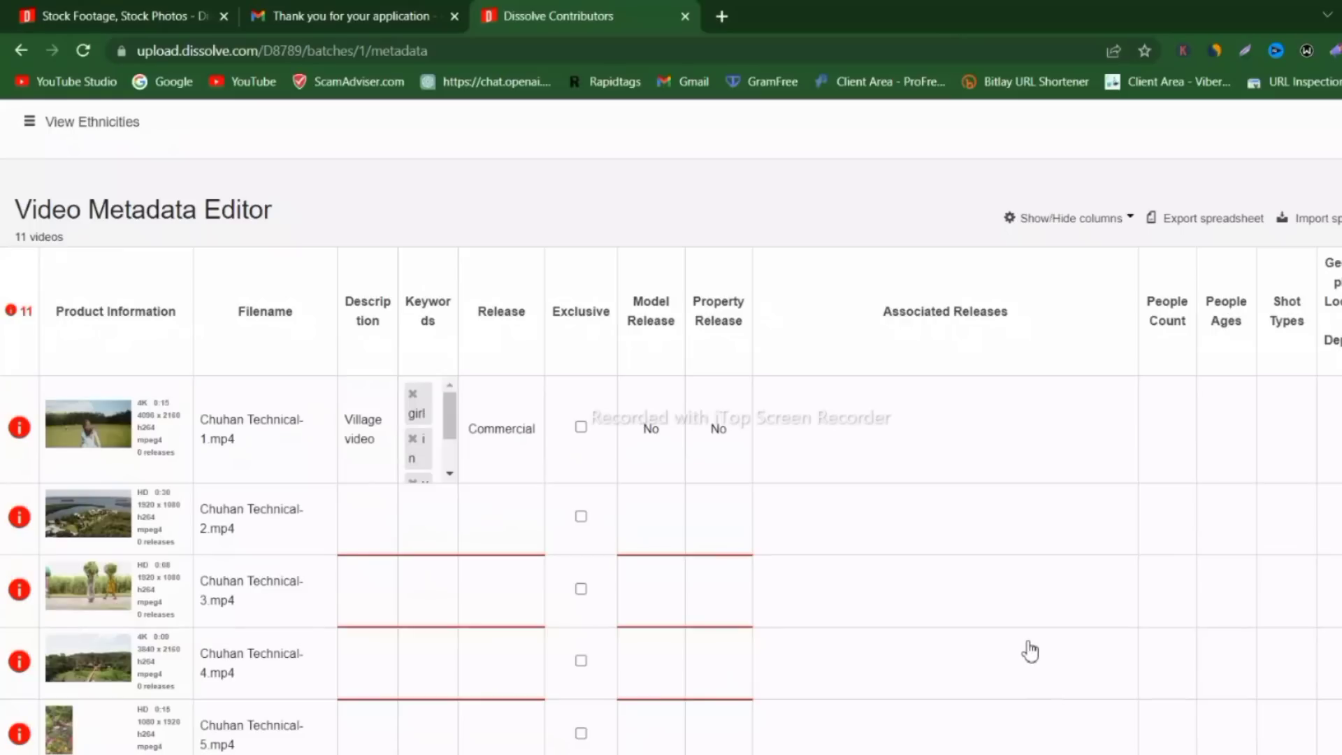
Preview Chuhan Technical-2.mp4 and enter its description "Village drown camera video" and the keyword "village"
{"action": "scroll", "coordinate": [1098, 751], "scroll_direction": "up", "scroll_amount": 1}
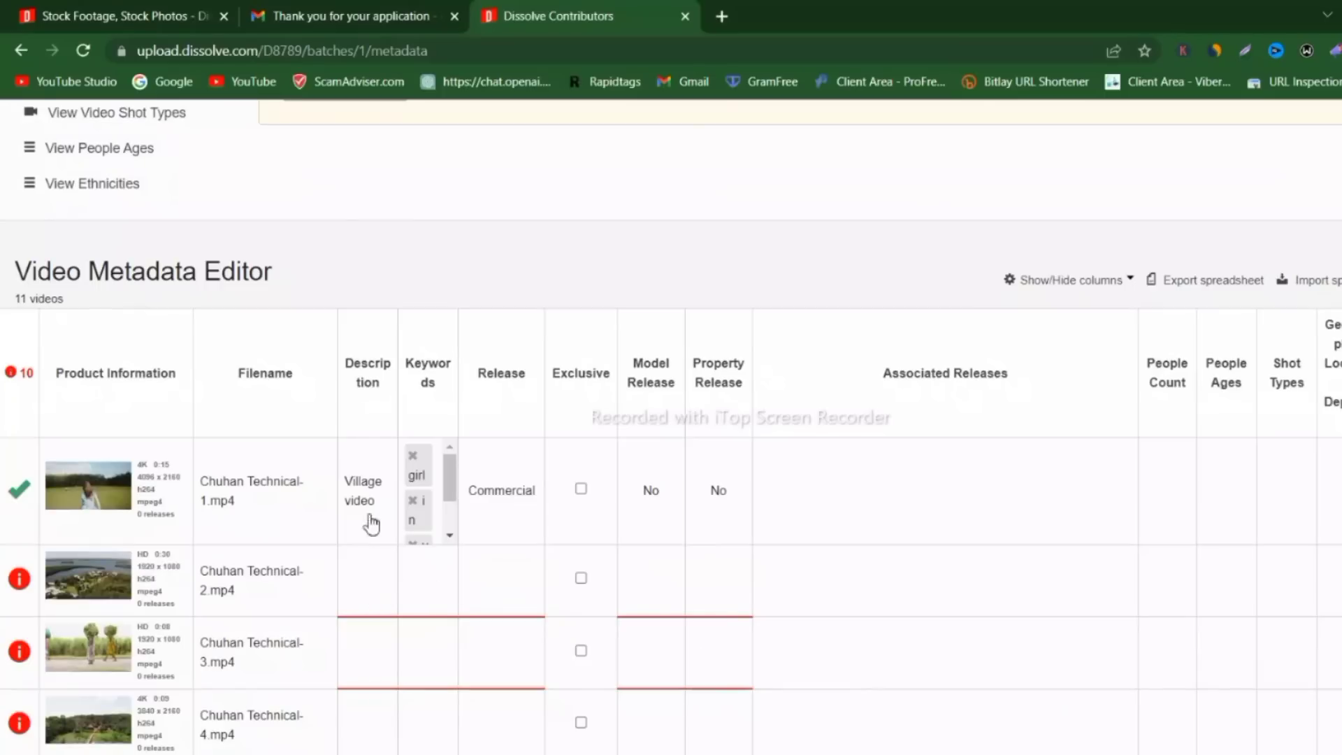
{"action": "left_click", "coordinate": [372, 586]}
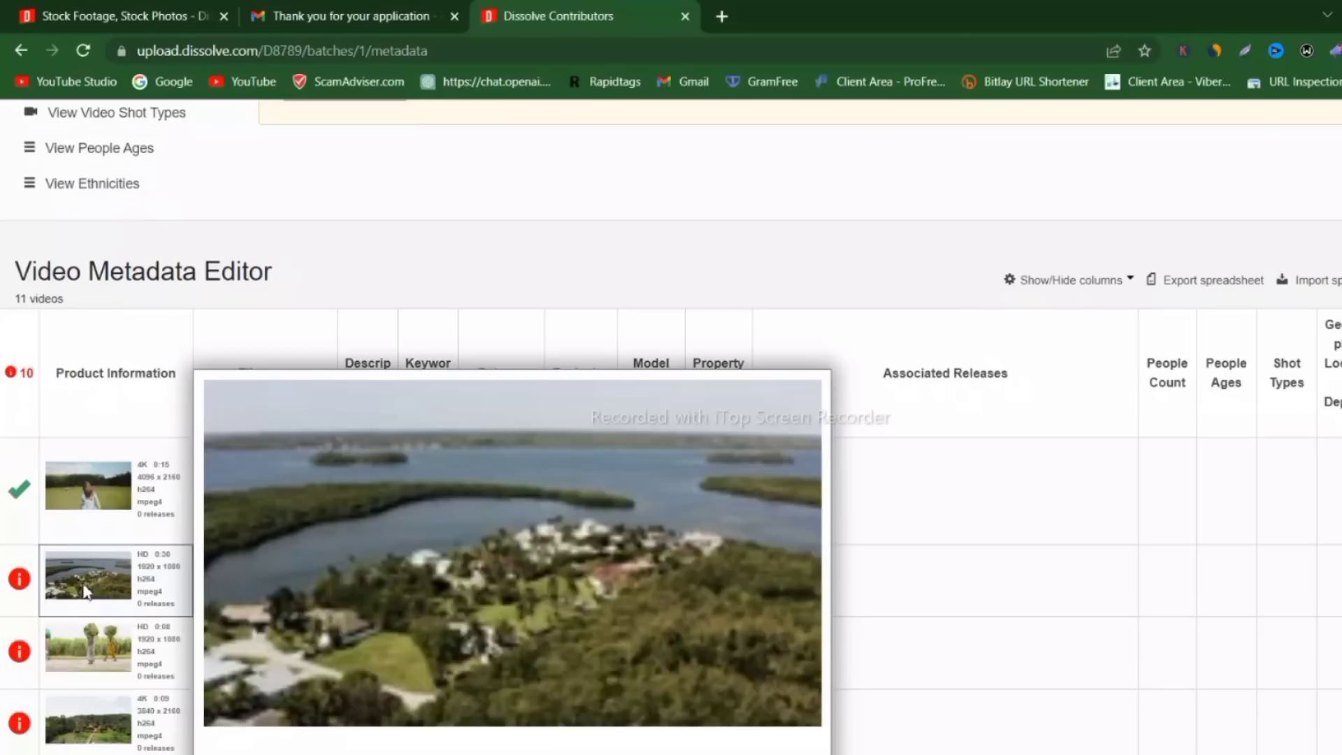
{"action": "left_click", "coordinate": [79, 592]}
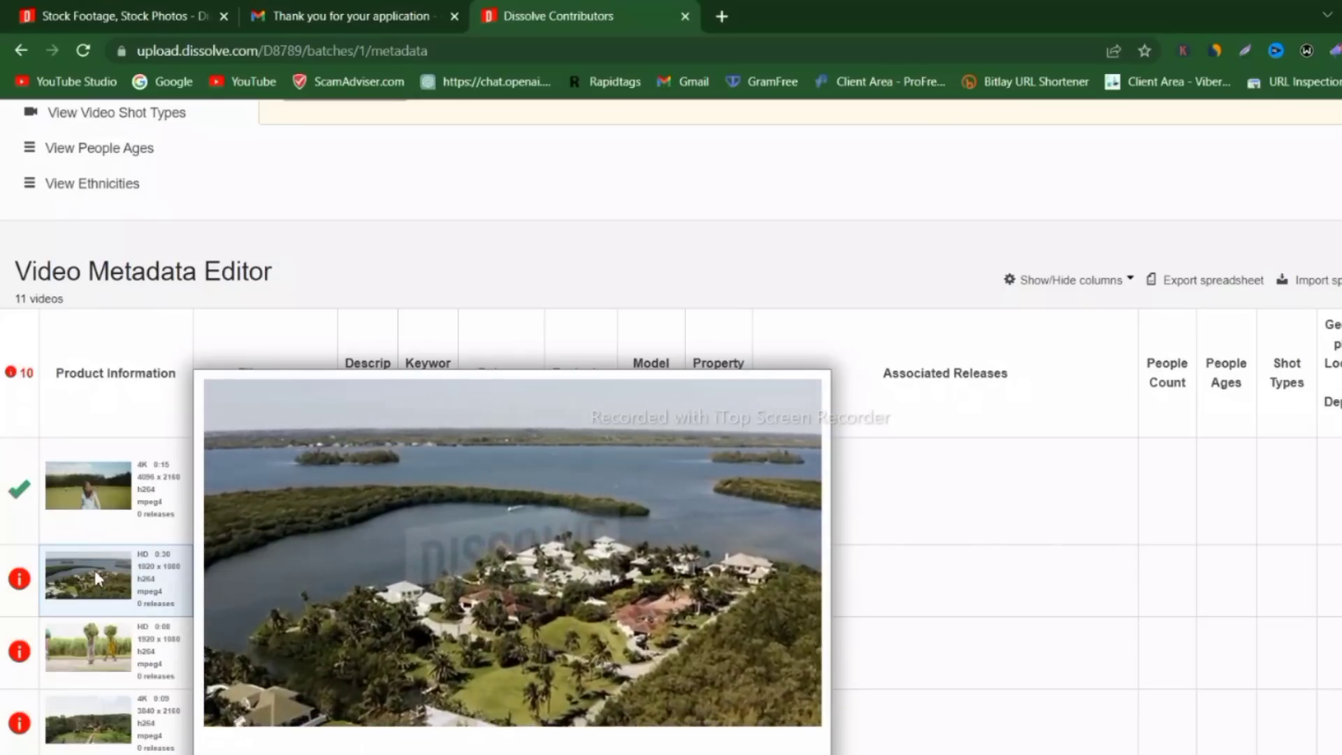
{"action": "left_click", "coordinate": [390, 570]}
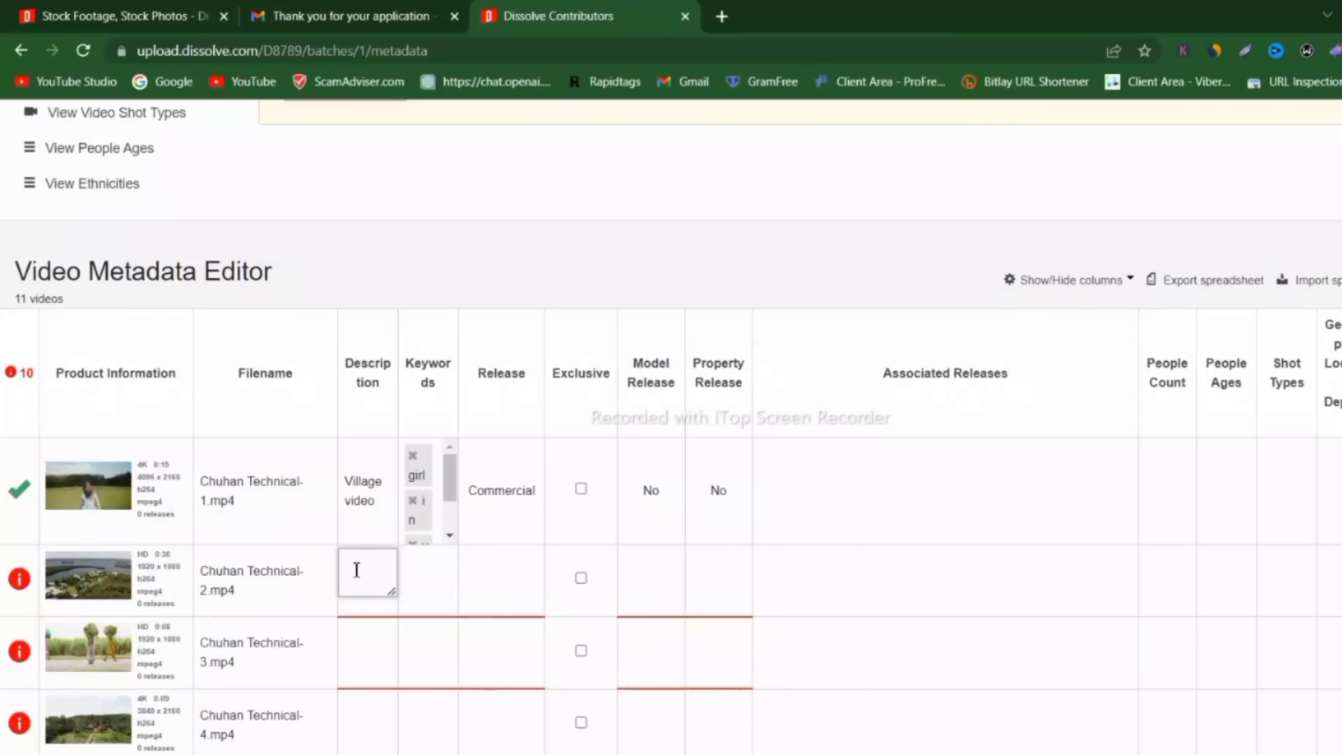
{"action": "key", "text": "ctrl+v"}
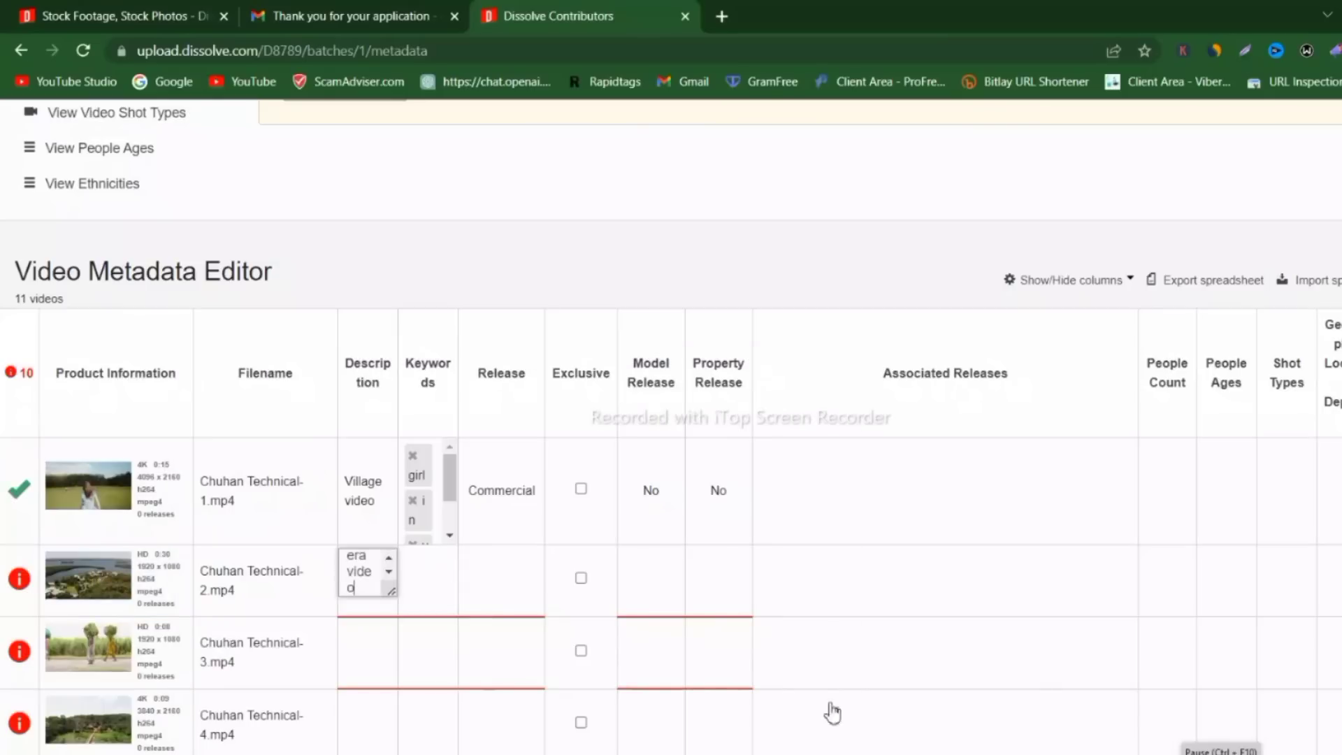
{"action": "left_click", "coordinate": [438, 598]}
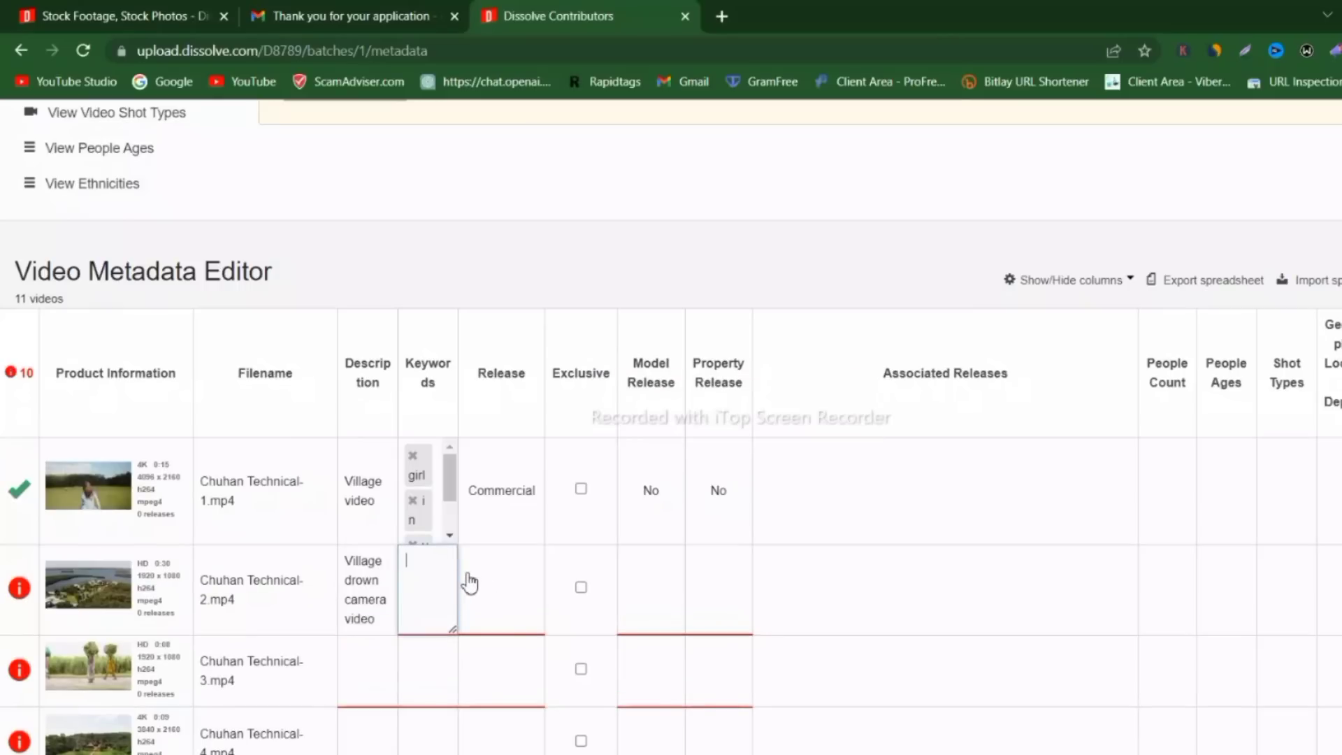
{"action": "type", "text": "village"}
Set Chuhan Technical-2.mp4's Release to Commercial and its Model Release to No
{"action": "left_click", "coordinate": [511, 599]}
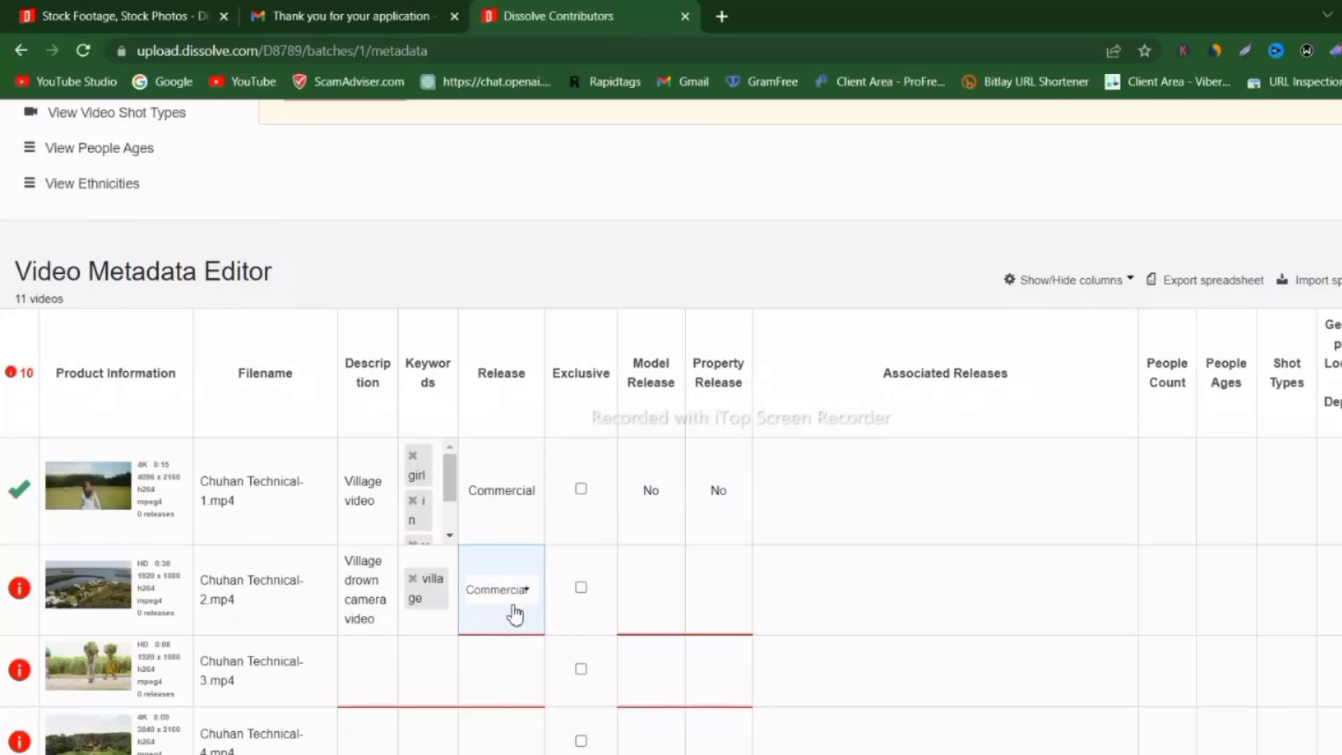
{"action": "left_click", "coordinate": [523, 592]}
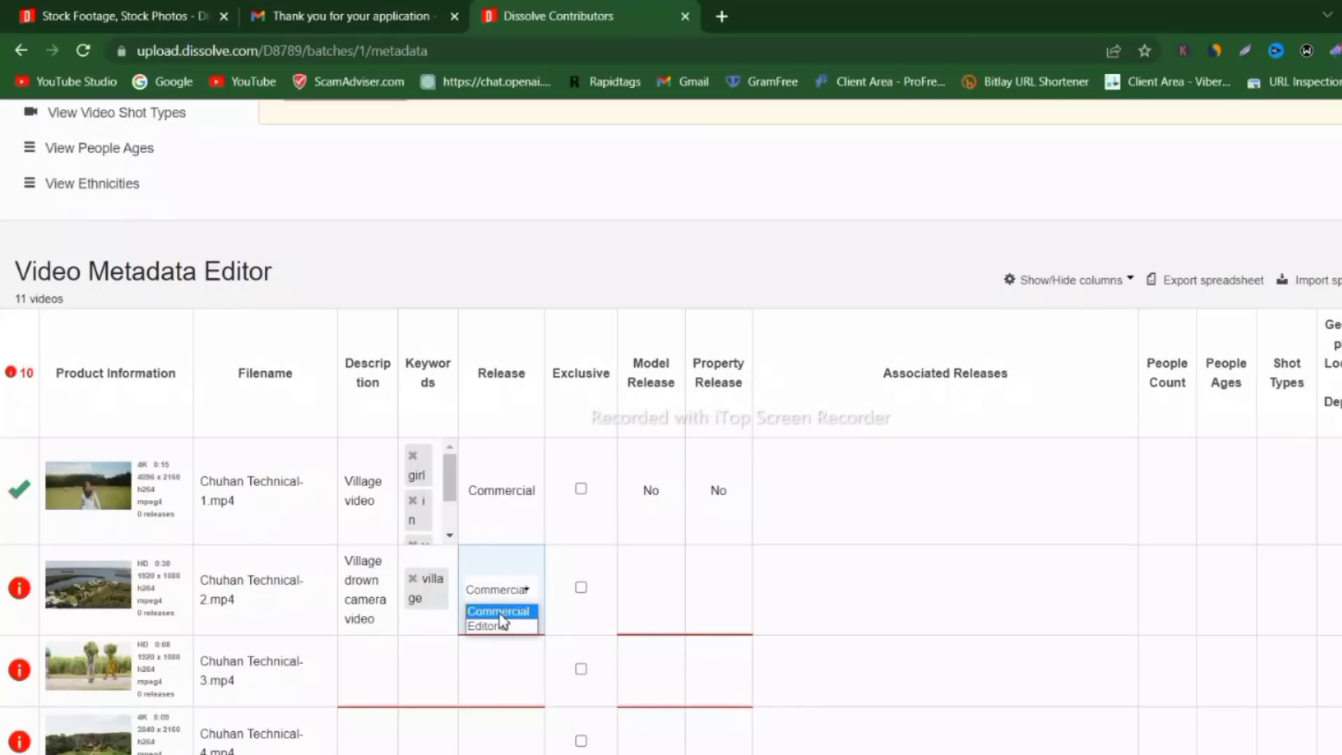
{"action": "left_click", "coordinate": [501, 615]}
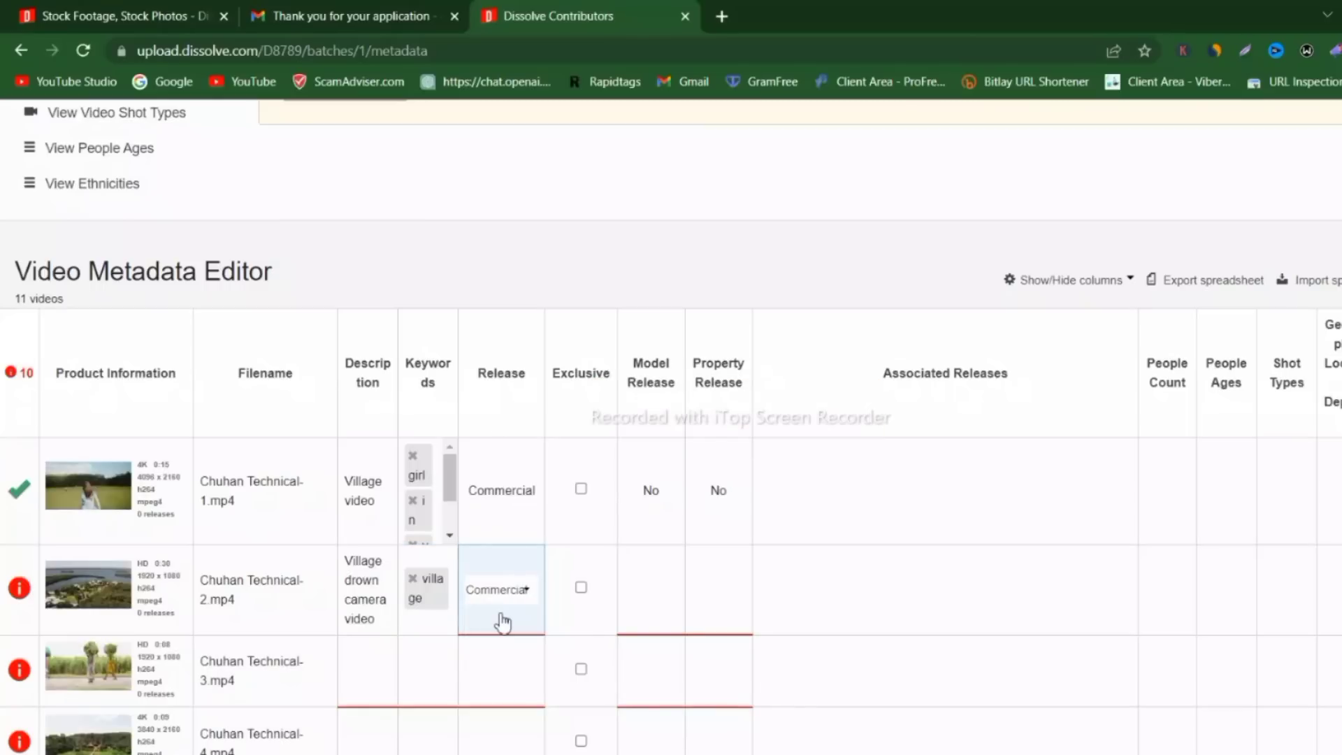
{"action": "left_click", "coordinate": [643, 600]}
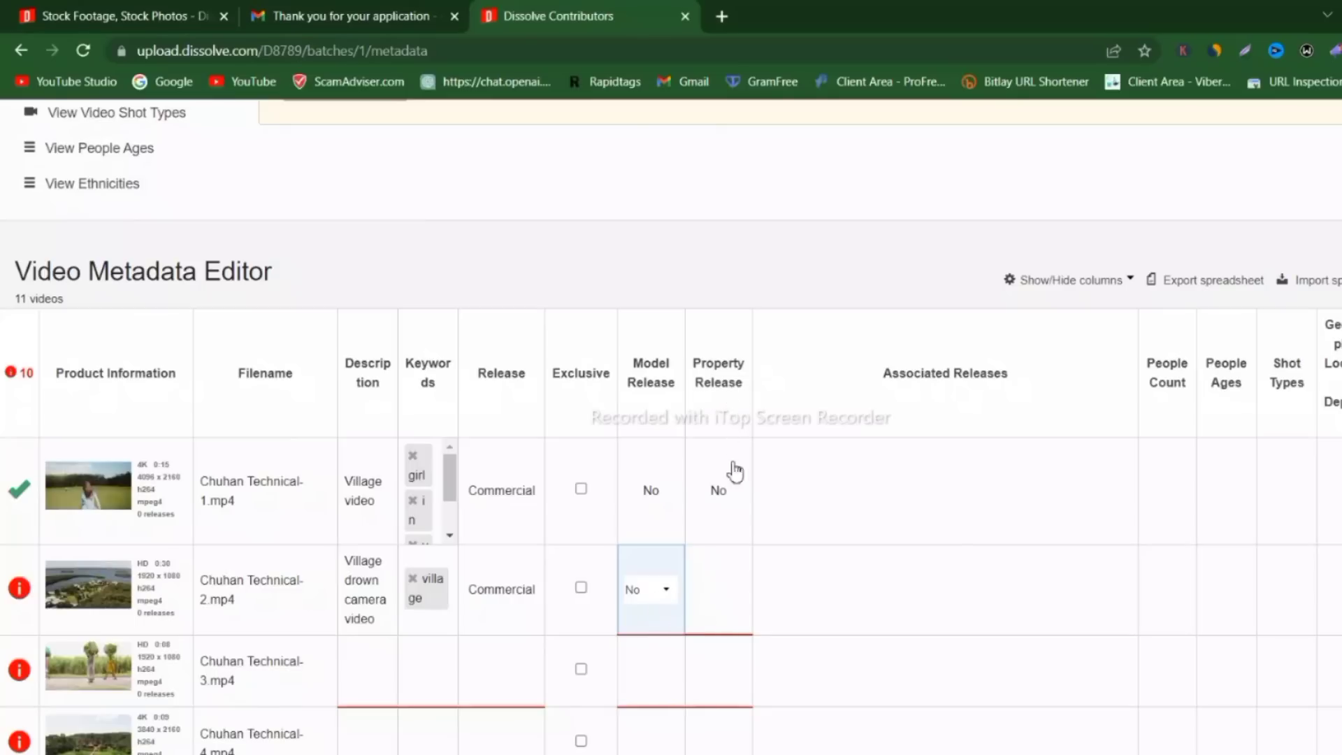
Try Yes as the Property Release value for Chuhan Technical-2.mp4
{"action": "left_click", "coordinate": [720, 601]}
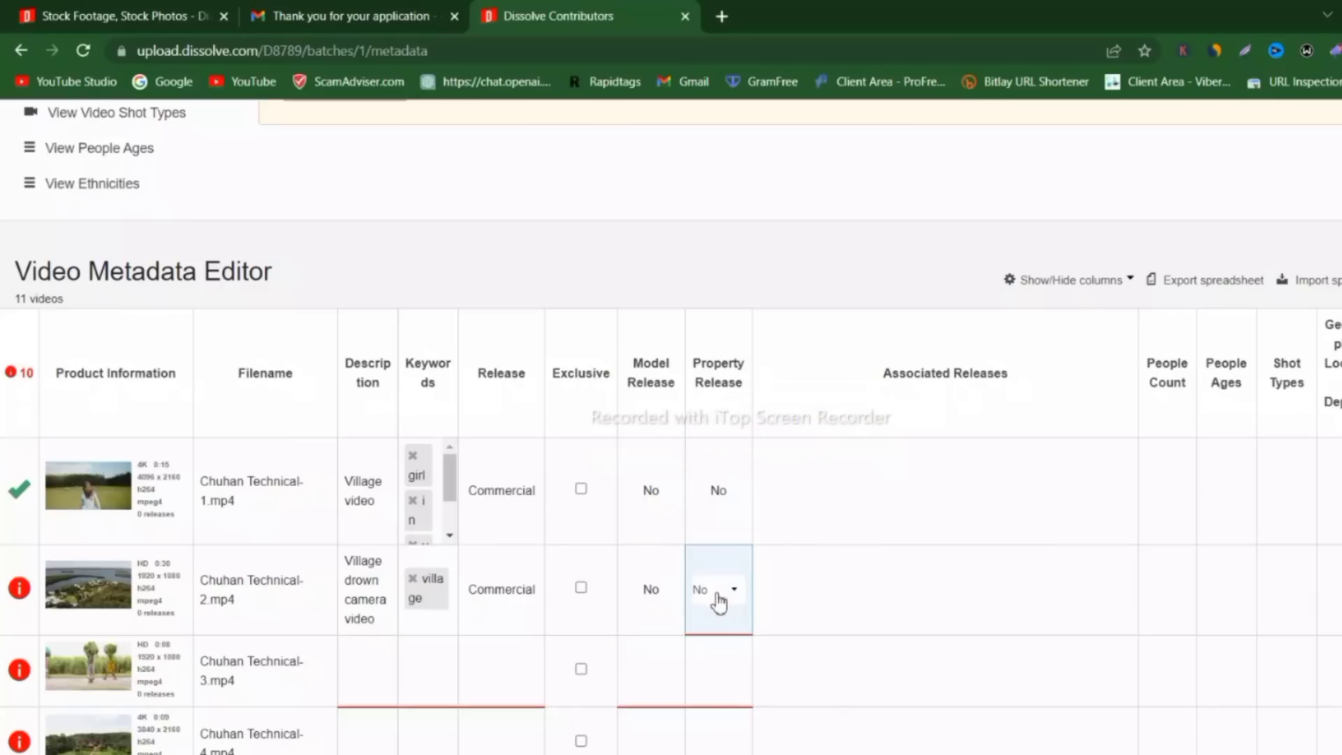
{"action": "left_click", "coordinate": [734, 596]}
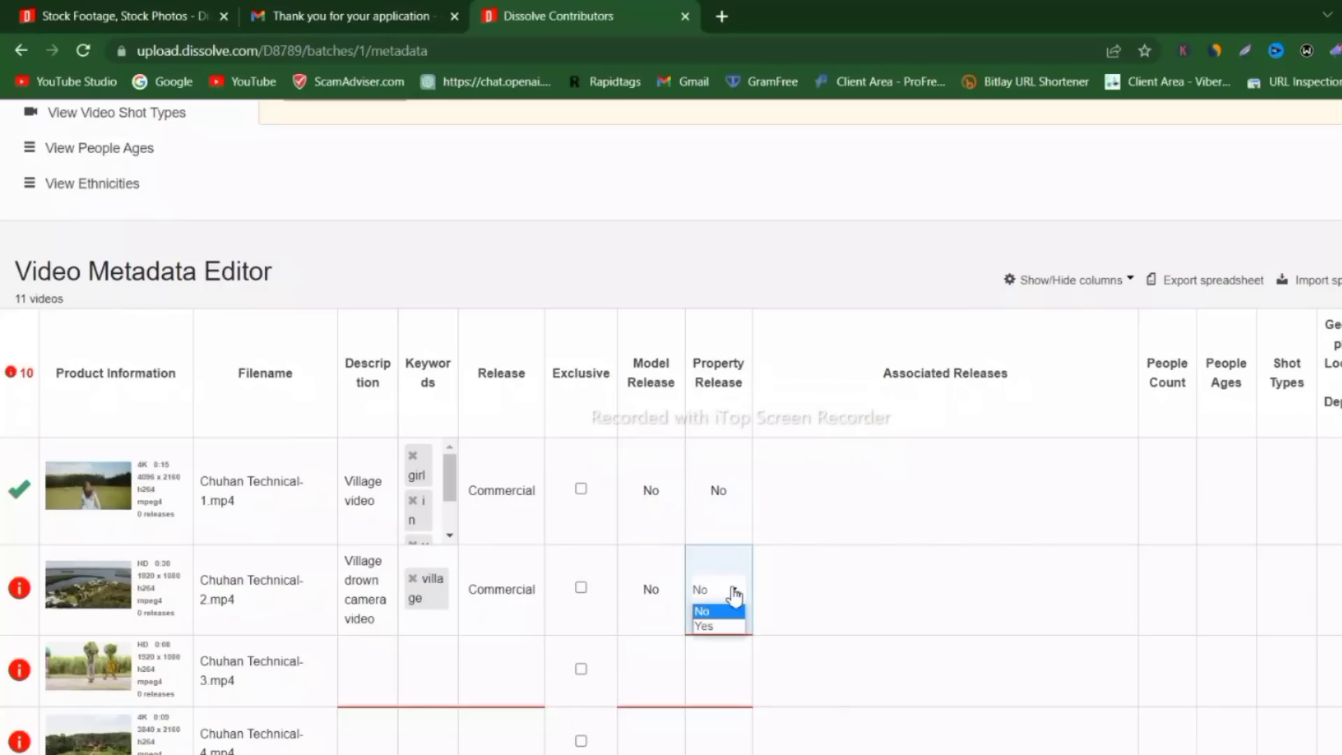
{"action": "left_click", "coordinate": [710, 627]}
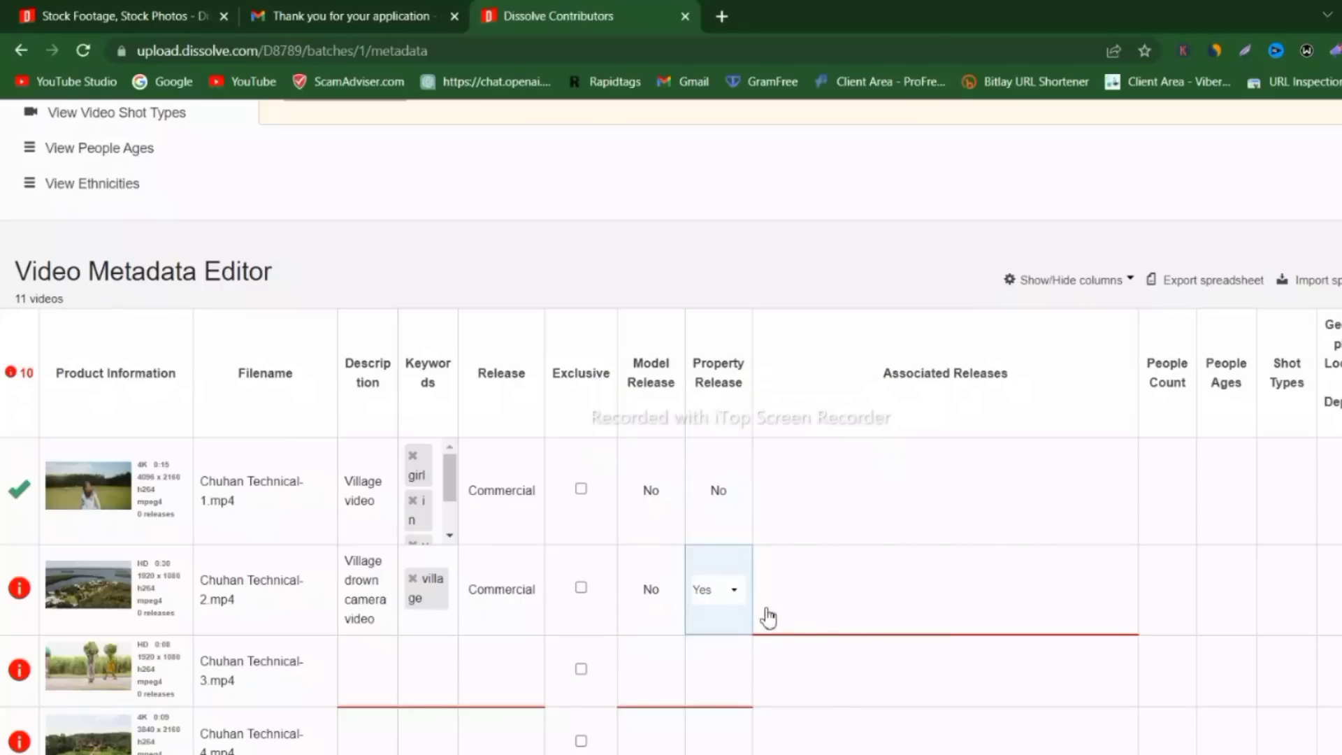
{"action": "left_click", "coordinate": [731, 599]}
{"action": "left_click", "coordinate": [713, 627]}
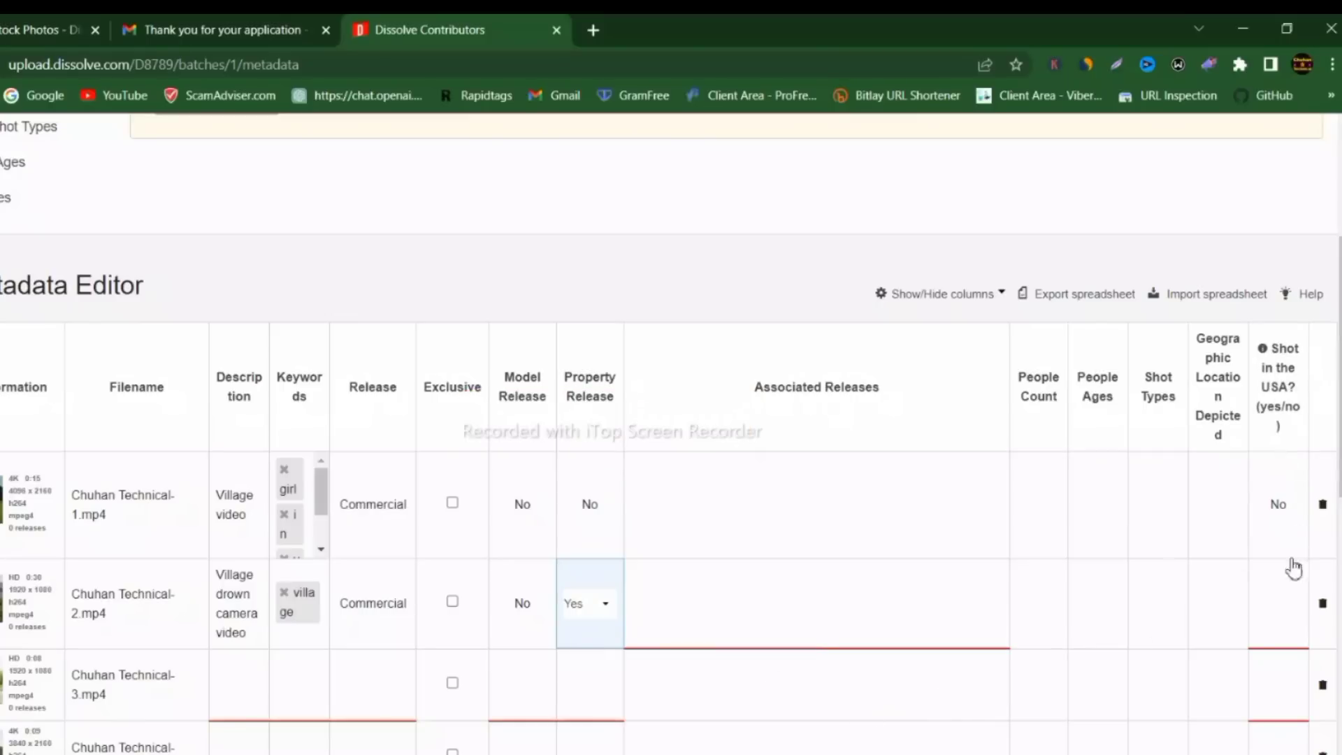
Set both Shot in the USA and Property Release to No for Chuhan Technical-2.mp4
{"action": "left_click", "coordinate": [1288, 602]}
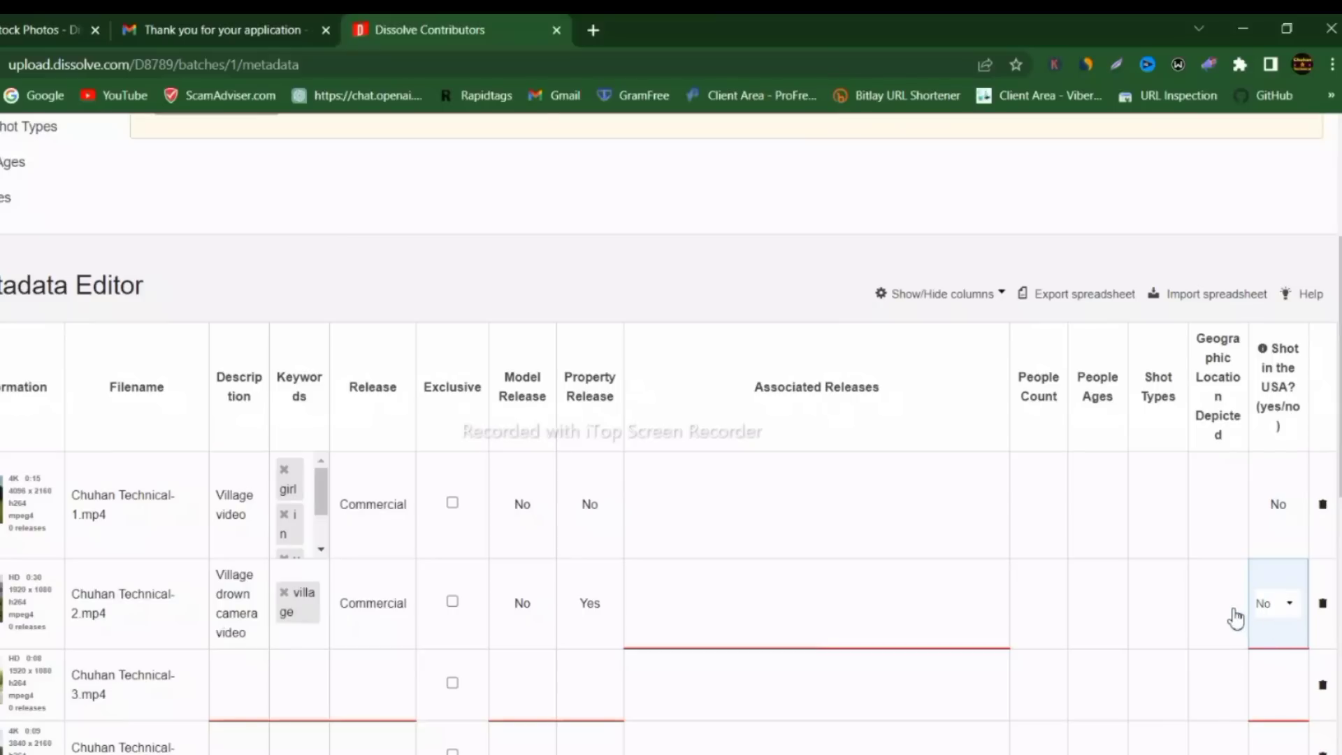
{"action": "key", "text": "Escape"}
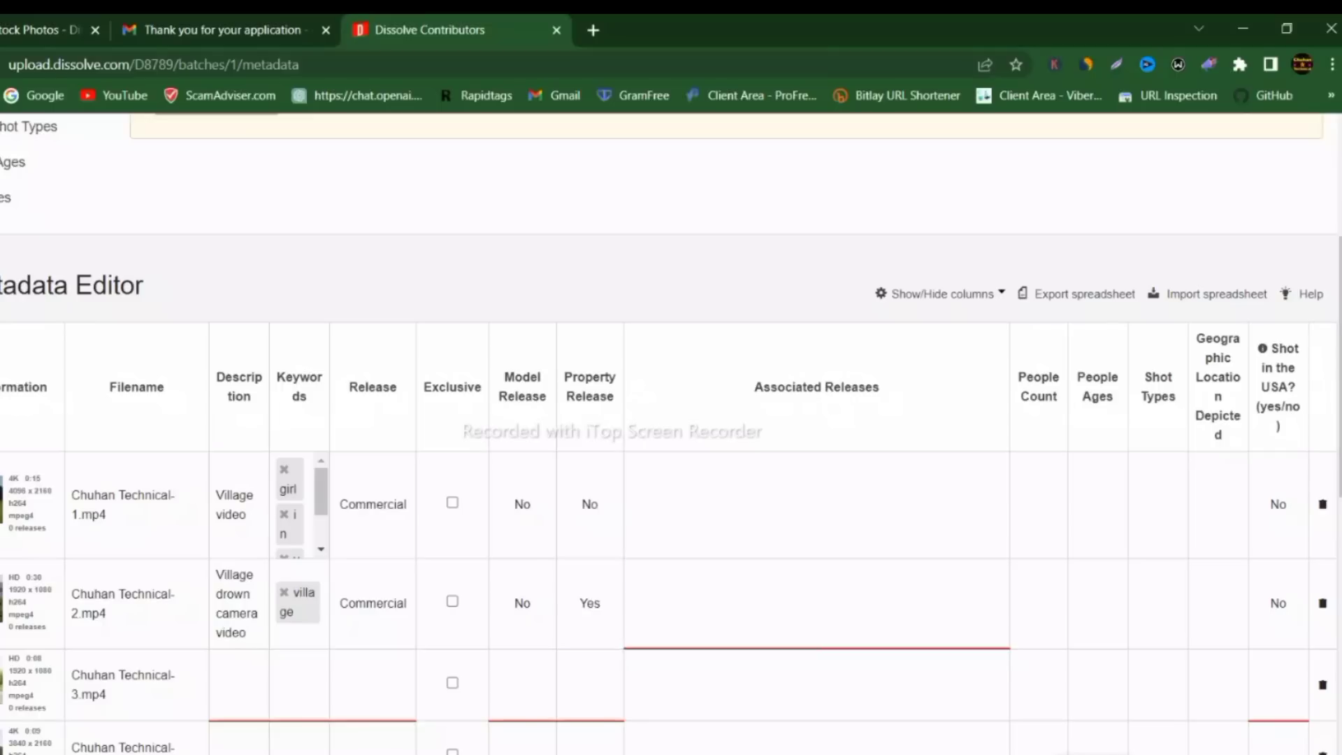
{"action": "key", "text": "ctrl+z"}
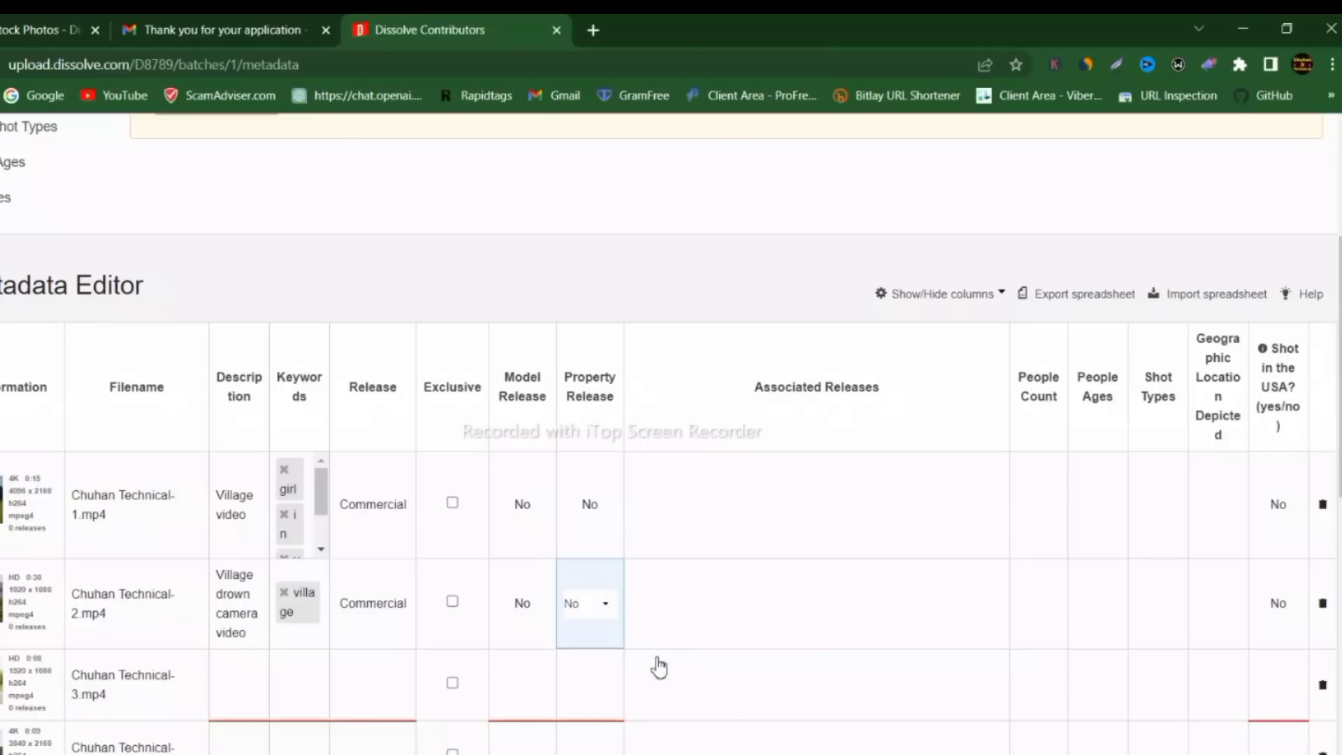
Switch Chuhan Technical-2.mp4's Property Release to Yes and return it to No
{"action": "left_click", "coordinate": [602, 605]}
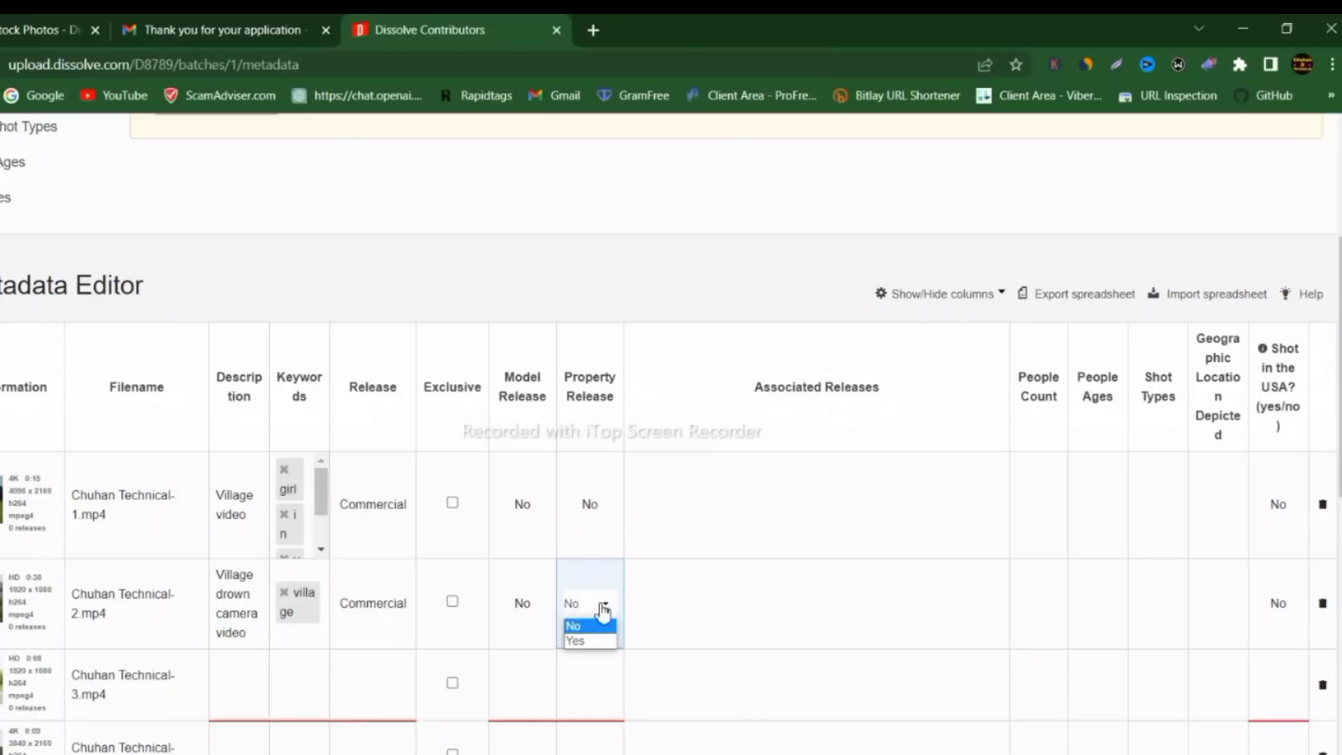
{"action": "left_click", "coordinate": [580, 641]}
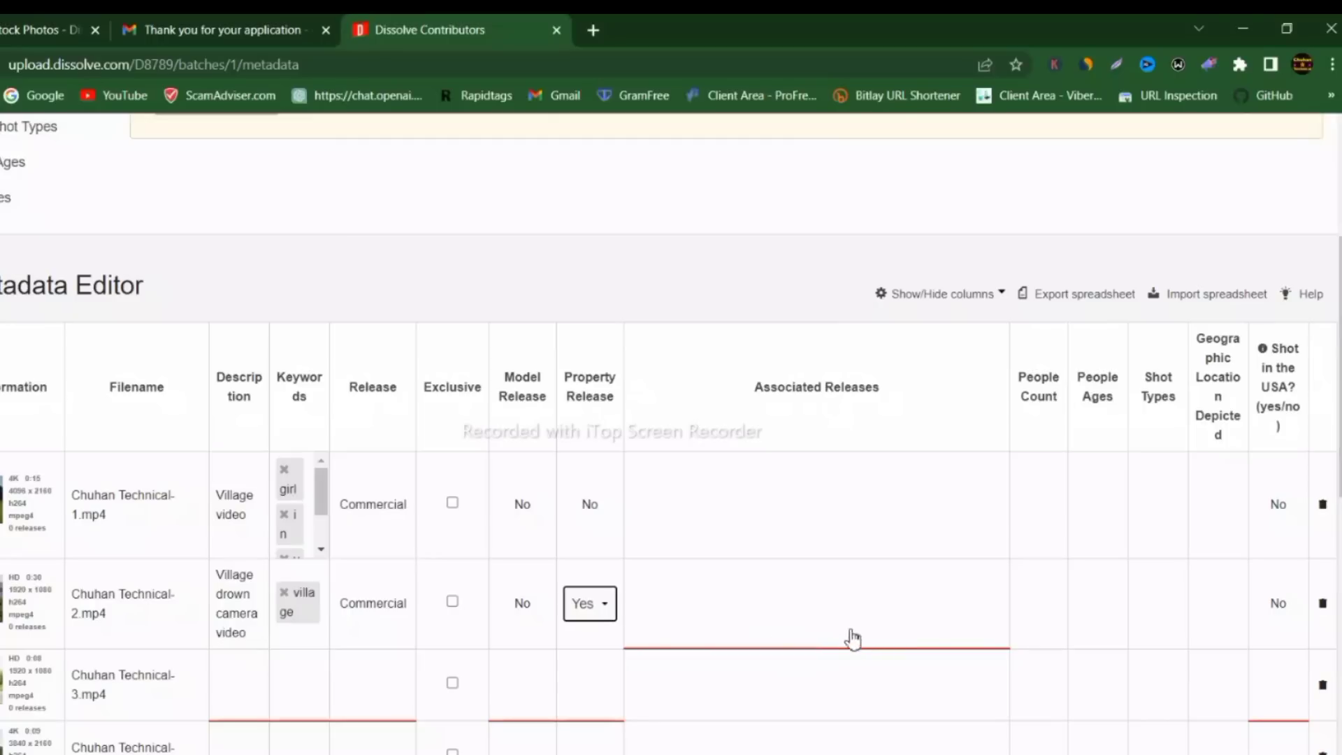
{"action": "left_click", "coordinate": [592, 613]}
{"action": "left_click", "coordinate": [590, 630]}
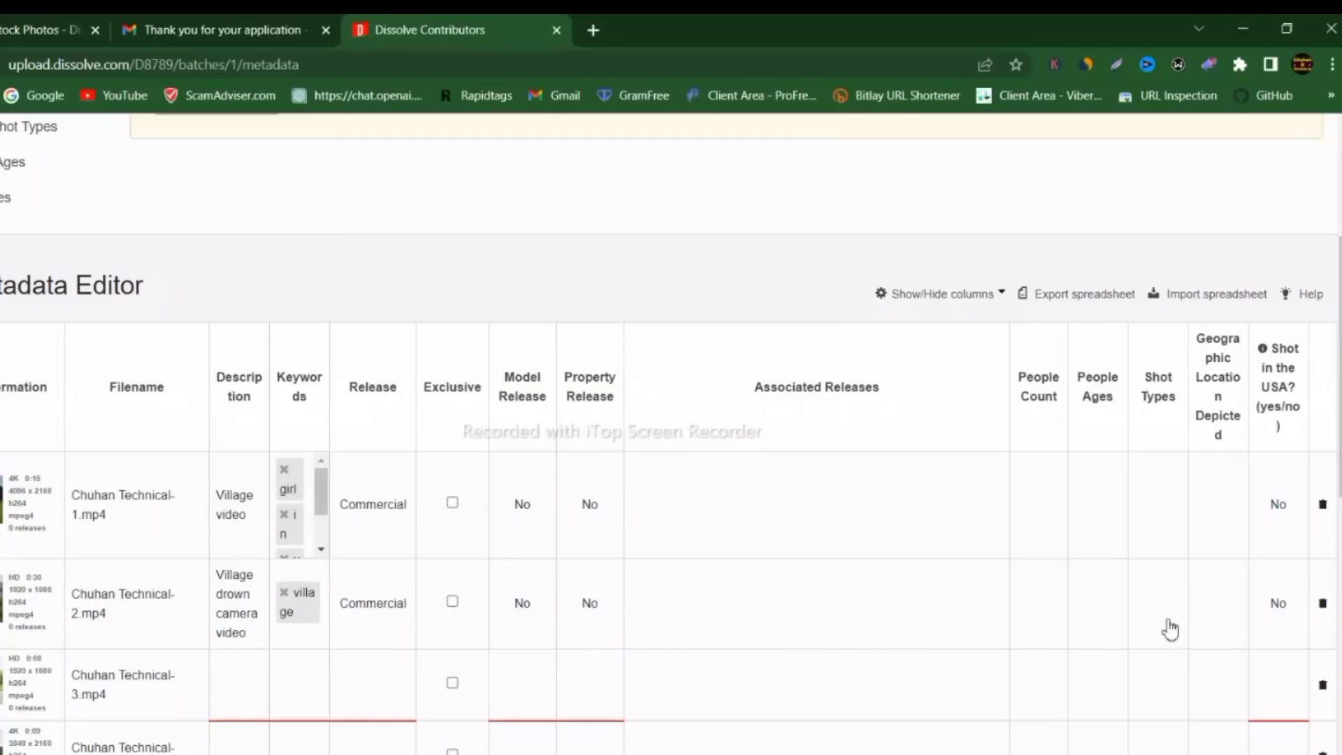
Check the metadata rows of all the videos through Chuhan Technical-11.mp4 and submit the sample video batch
{"action": "scroll", "coordinate": [793, 623], "scroll_direction": "down", "scroll_amount": 3}
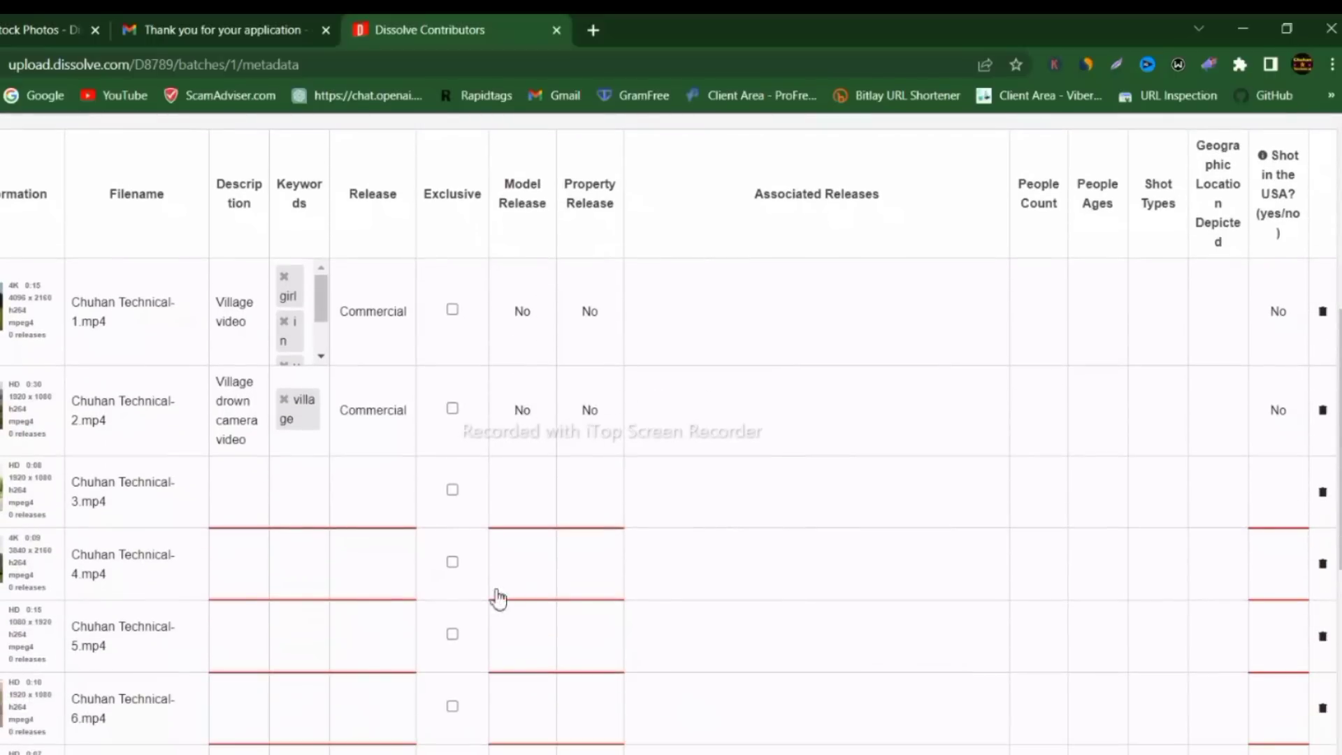
{"action": "scroll", "coordinate": [1054, 743], "scroll_direction": "down", "scroll_amount": 10}
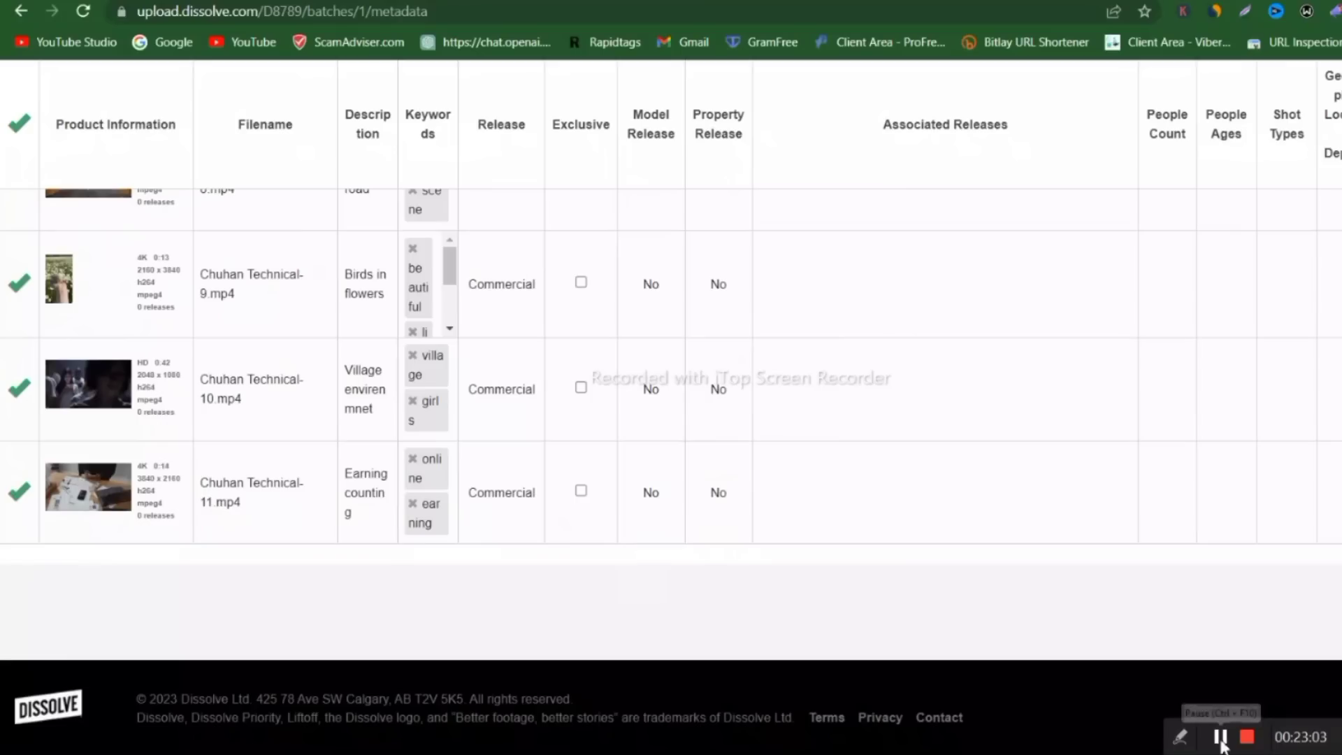
{"action": "scroll", "coordinate": [30, 524], "scroll_direction": "up", "scroll_amount": 7}
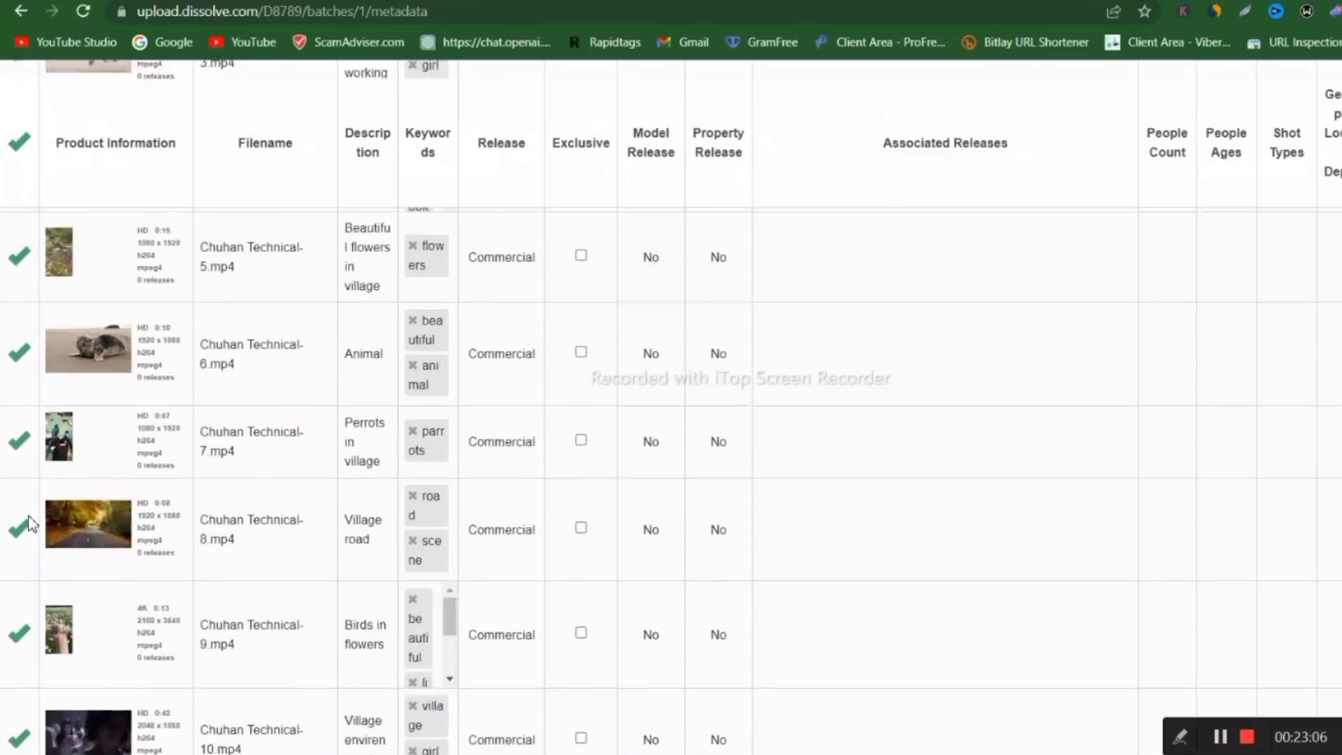
{"action": "scroll", "coordinate": [4, 449], "scroll_direction": "up", "scroll_amount": 8}
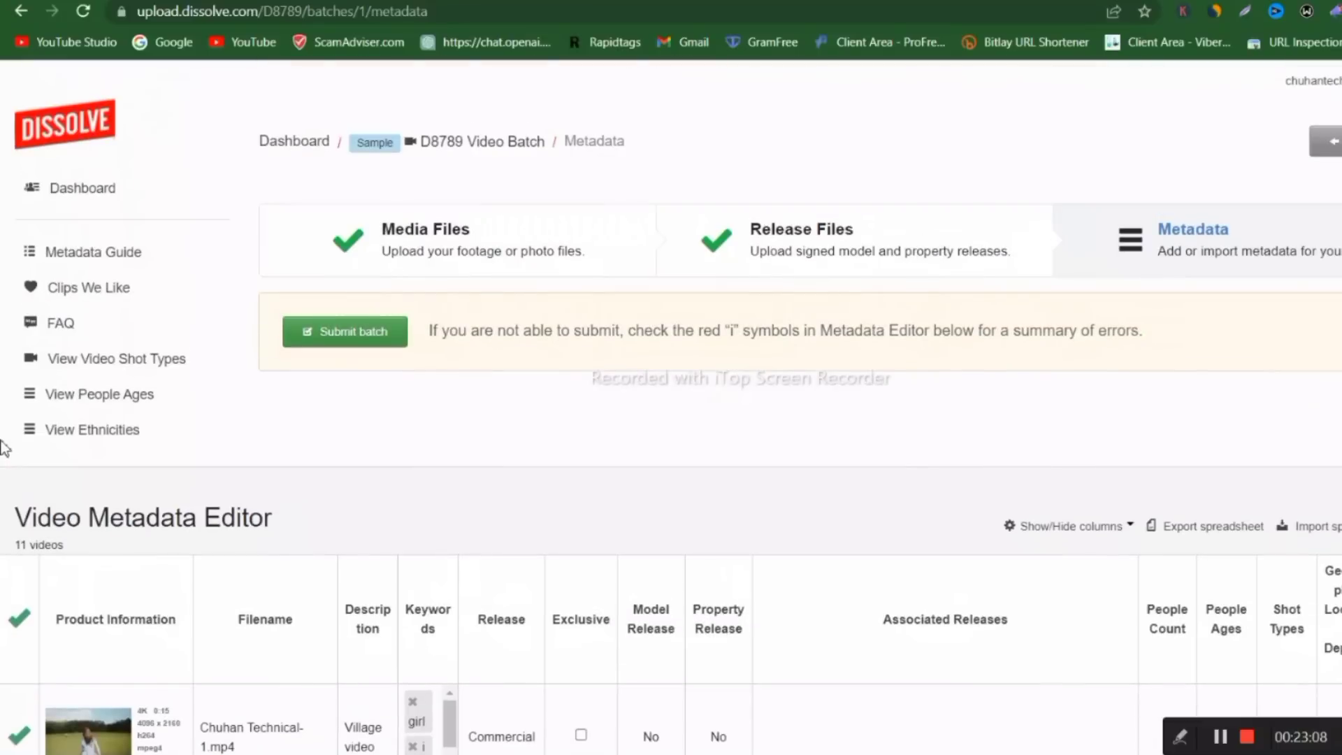
{"action": "left_click", "coordinate": [359, 340]}
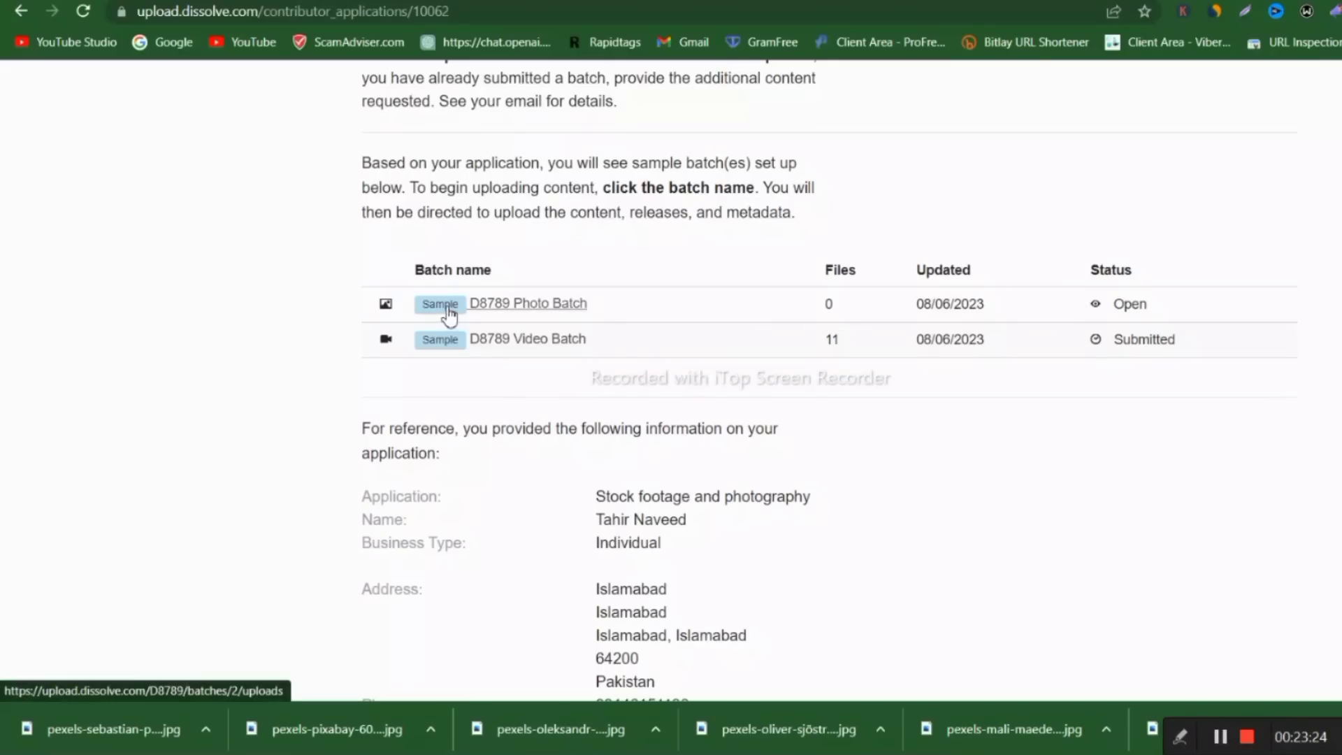
Open the sample photo batch and add all the images from the pictrues folder on the Desktop
{"action": "left_click", "coordinate": [450, 313]}
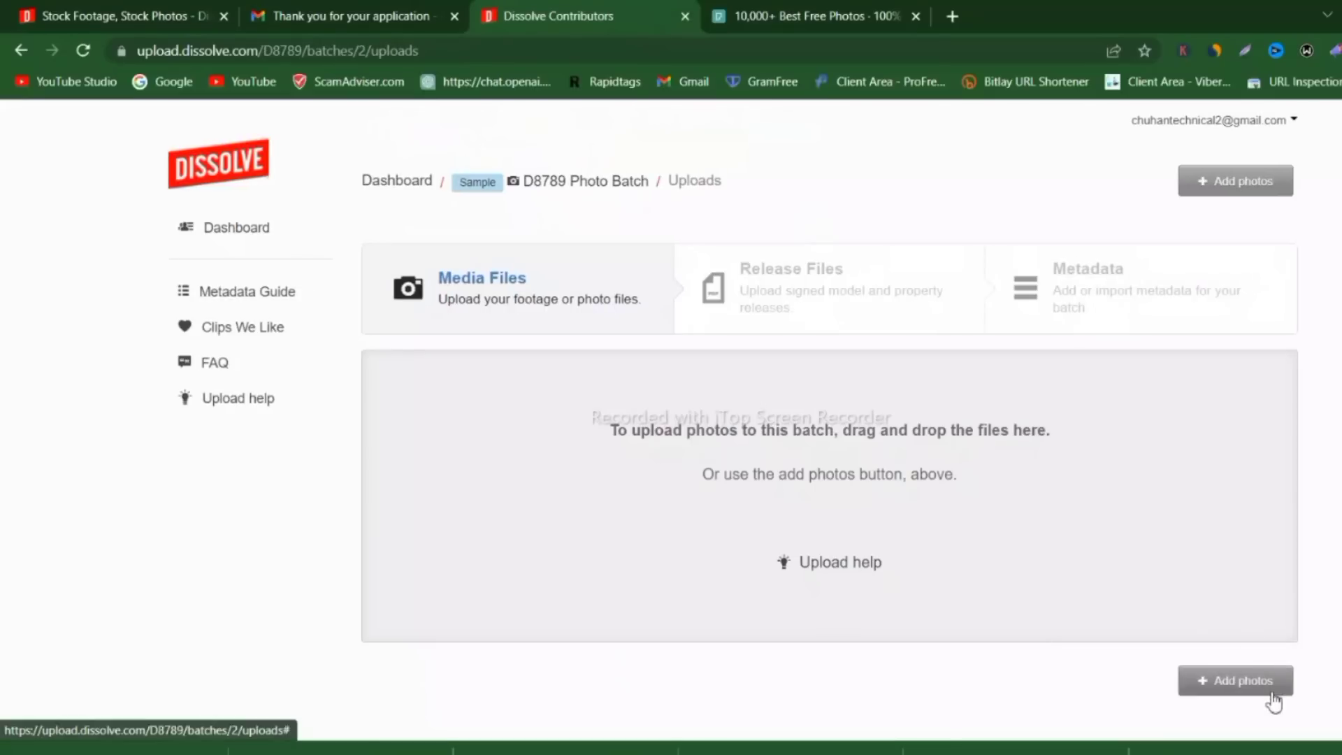
{"action": "left_click", "coordinate": [1271, 693]}
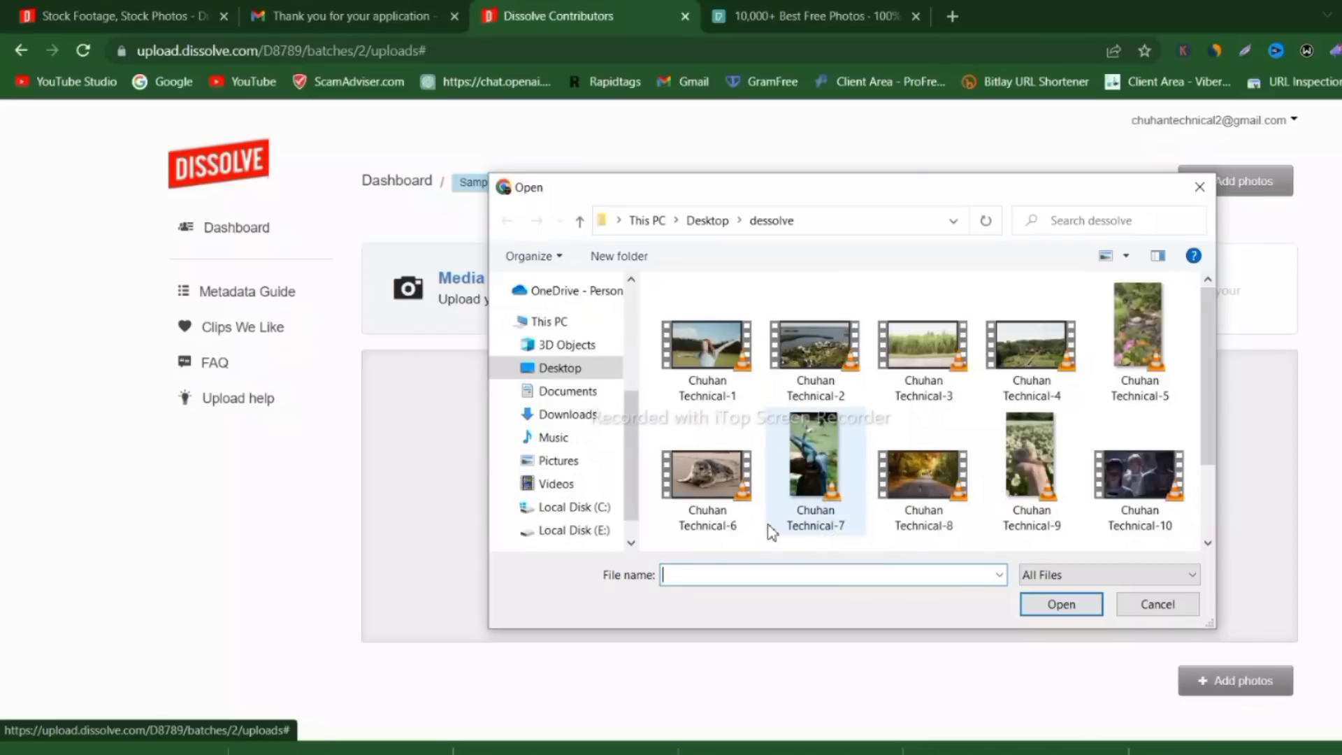
{"action": "left_click", "coordinate": [572, 370]}
{"action": "double_click", "coordinate": [795, 329]}
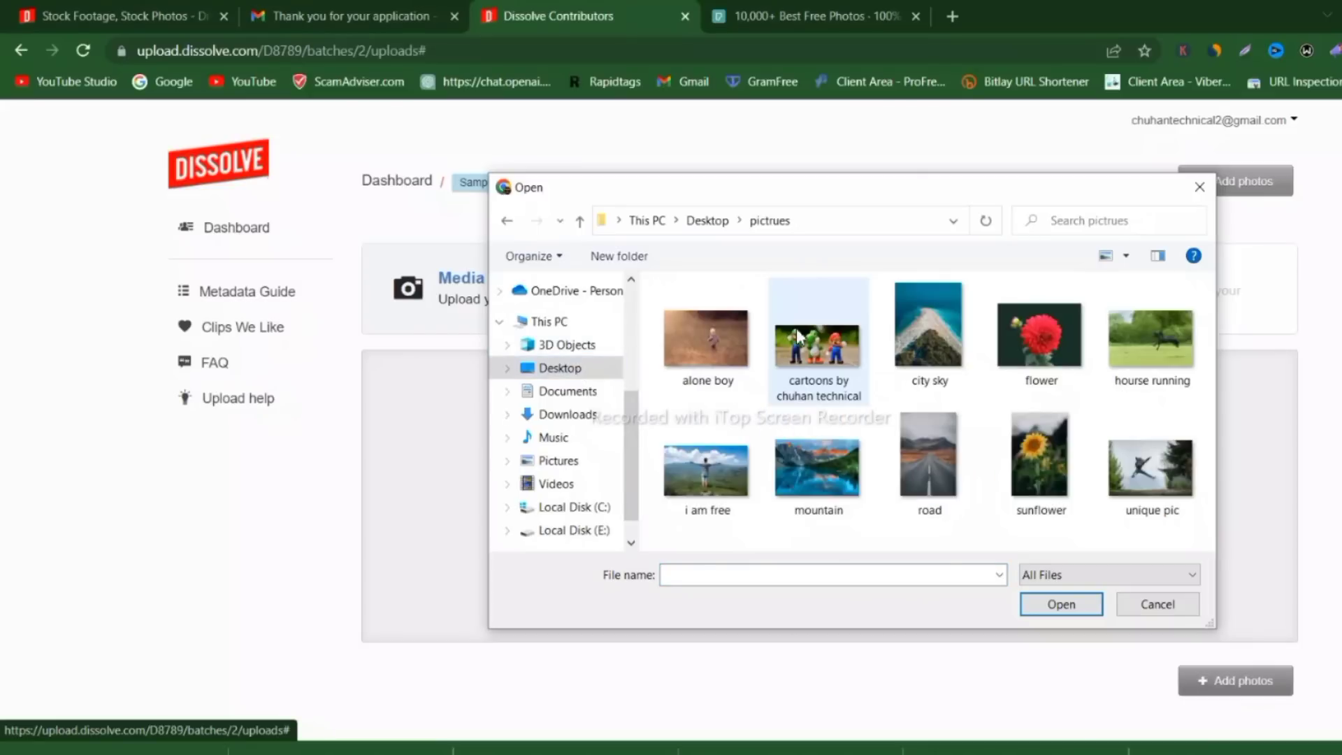
{"action": "key", "text": "ctrl+a"}
{"action": "left_click", "coordinate": [1072, 602]}
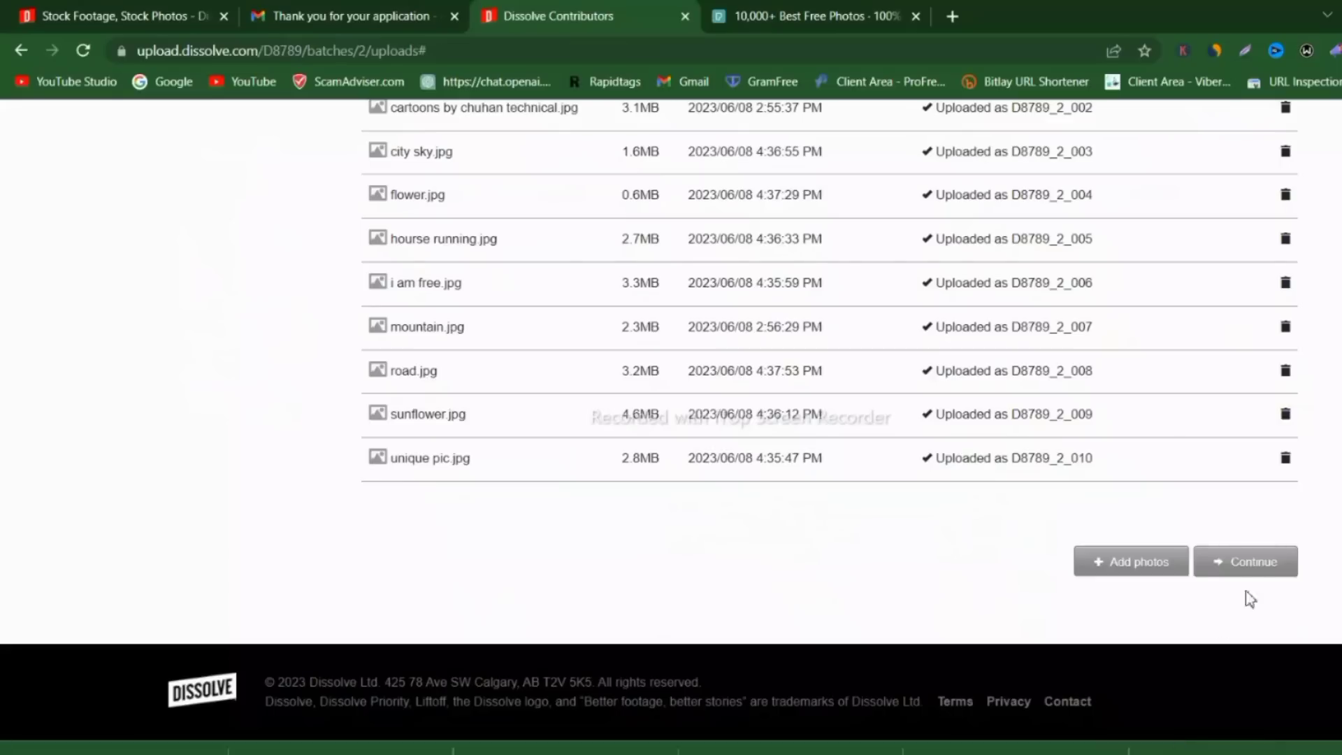
Continue past Release Files to the Metadata stage without adding releases and try to submit the sample photo batch
{"action": "left_click", "coordinate": [1253, 563]}
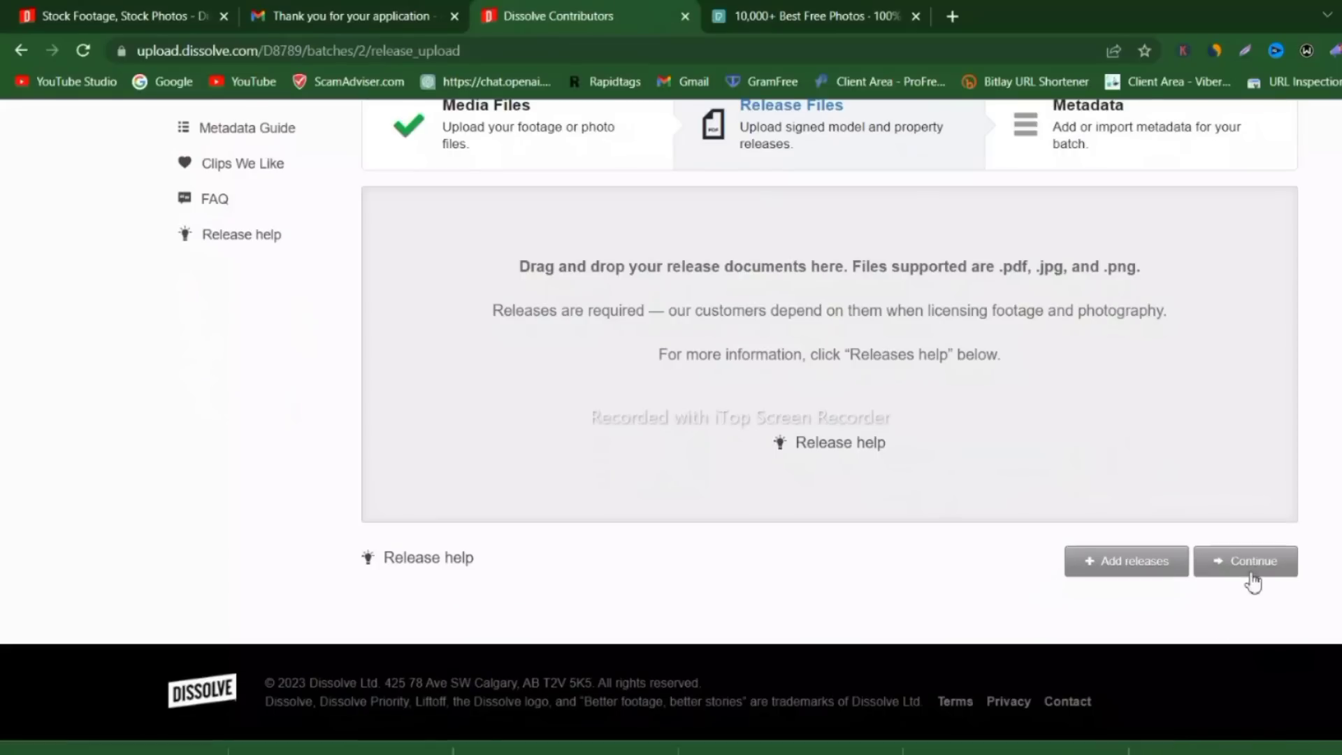
{"action": "left_click", "coordinate": [1251, 562]}
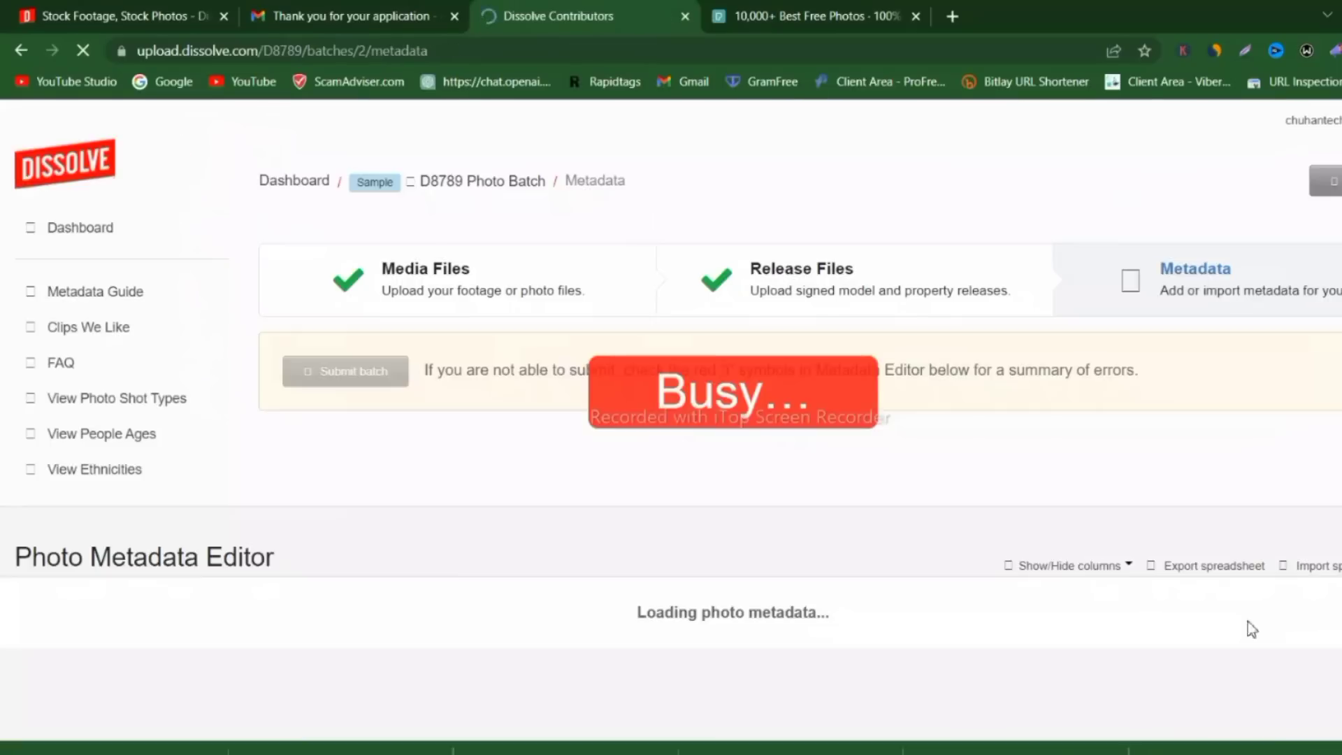
{"action": "scroll", "coordinate": [1251, 629], "scroll_direction": "down", "scroll_amount": 4}
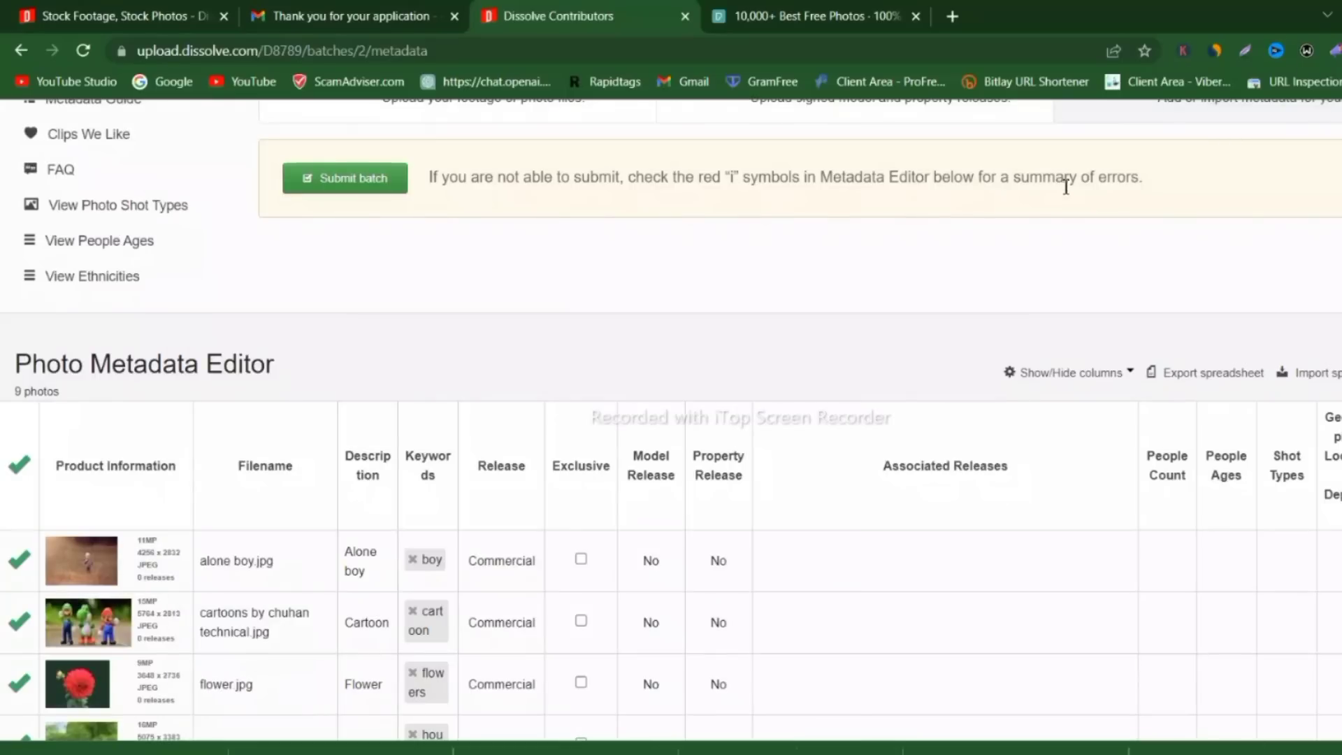
{"action": "scroll", "coordinate": [815, 258], "scroll_direction": "up", "scroll_amount": 3}
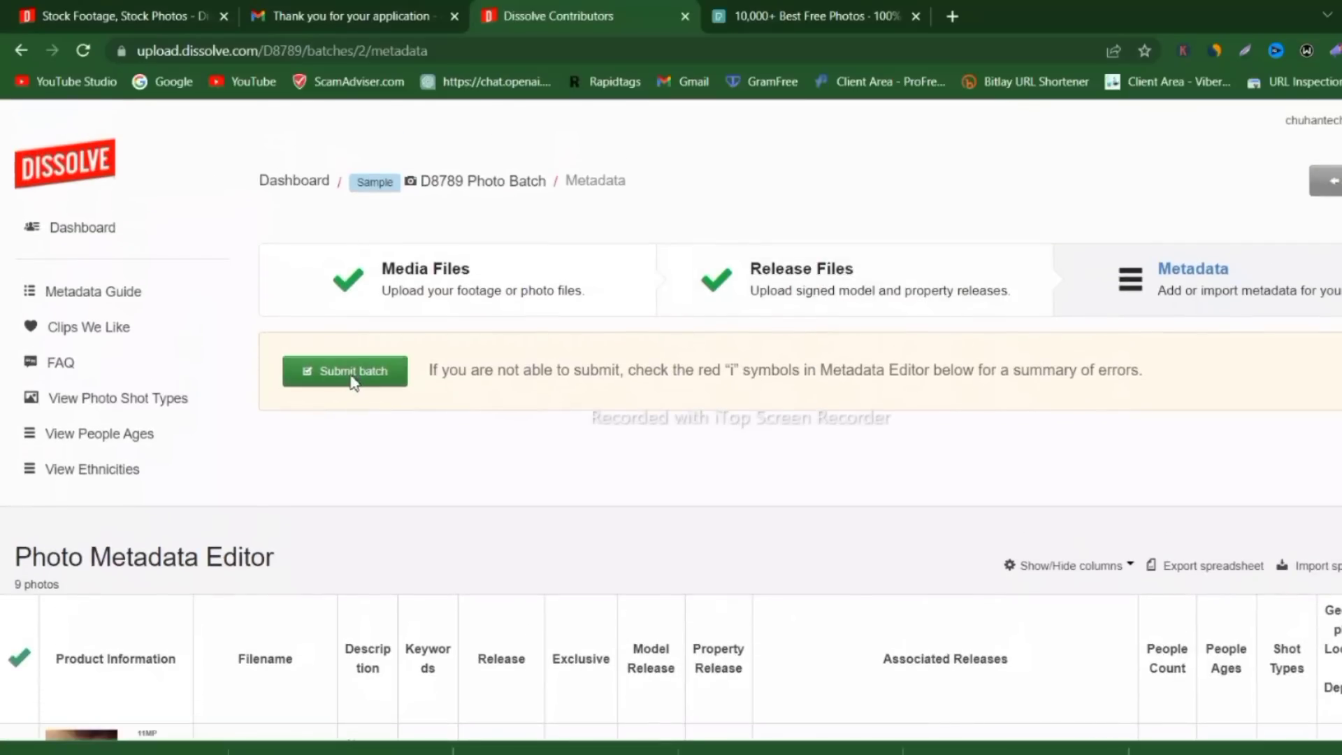
{"action": "left_click", "coordinate": [353, 379]}
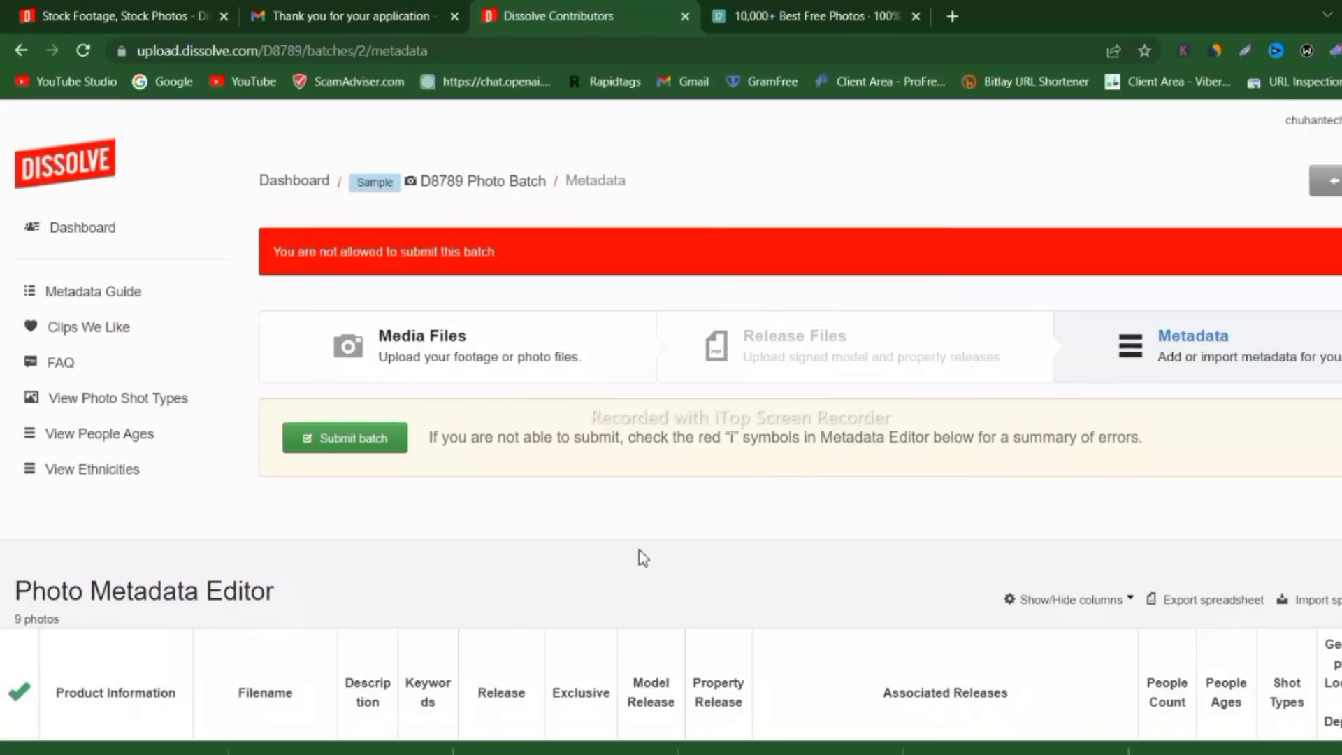
{"action": "scroll", "coordinate": [643, 557], "scroll_direction": "down", "scroll_amount": 3}
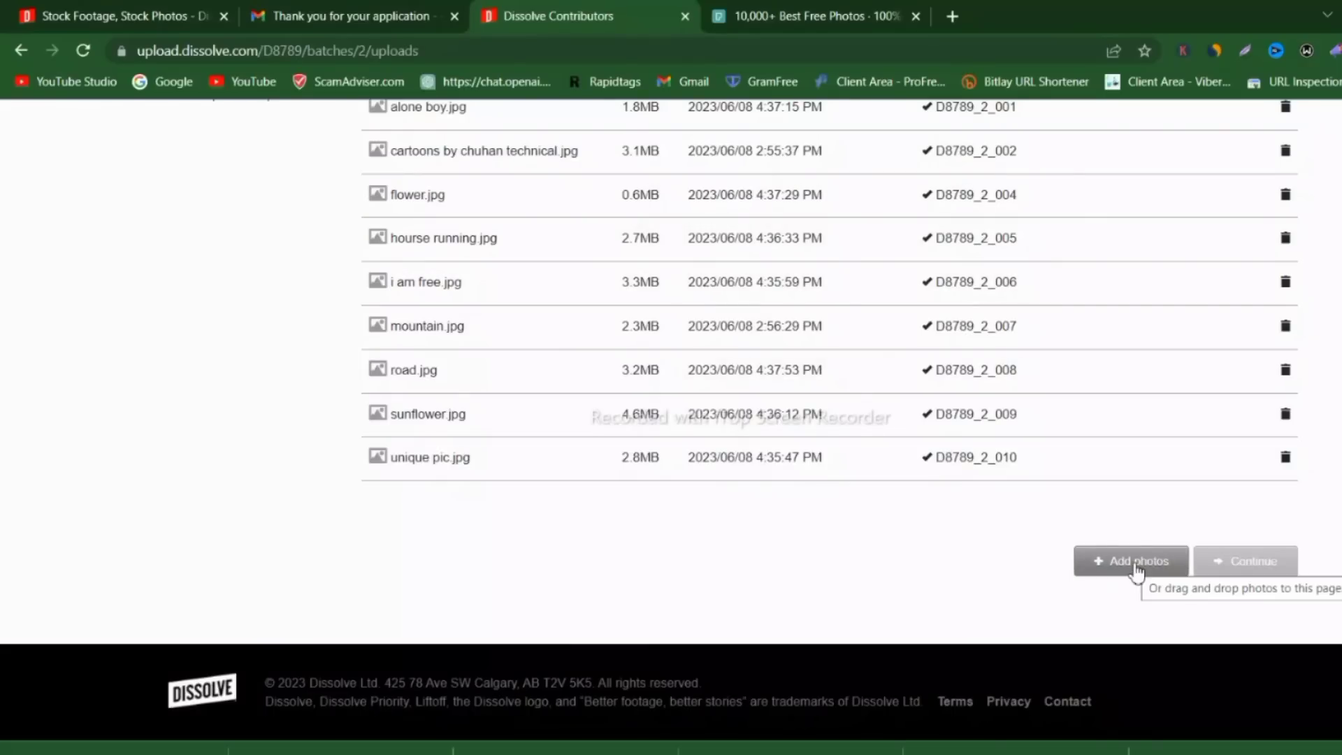
Continue from the photo uploads past Release Files without adding releases, submit the sample photo batch and check the application page's batch list
{"action": "left_click", "coordinate": [1244, 561]}
{"action": "scroll", "coordinate": [878, 587], "scroll_direction": "down", "scroll_amount": 3}
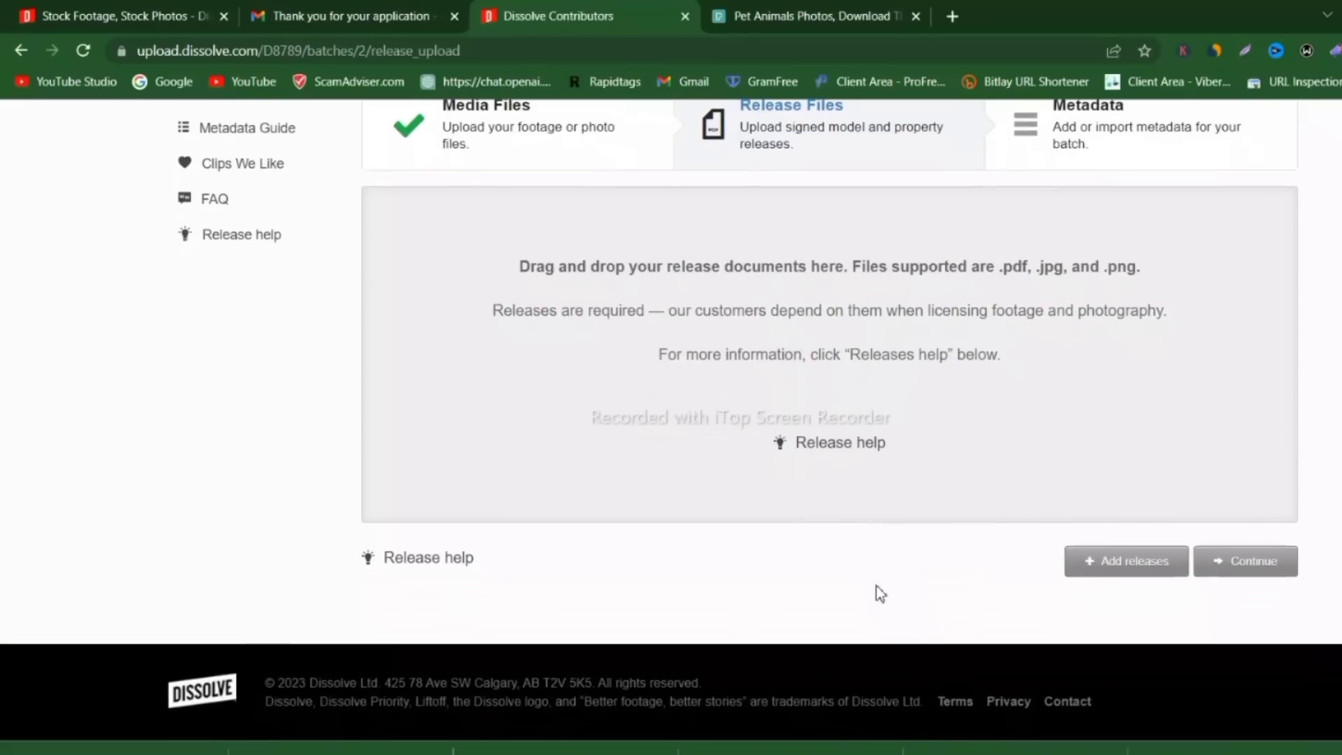
{"action": "left_click", "coordinate": [1250, 564]}
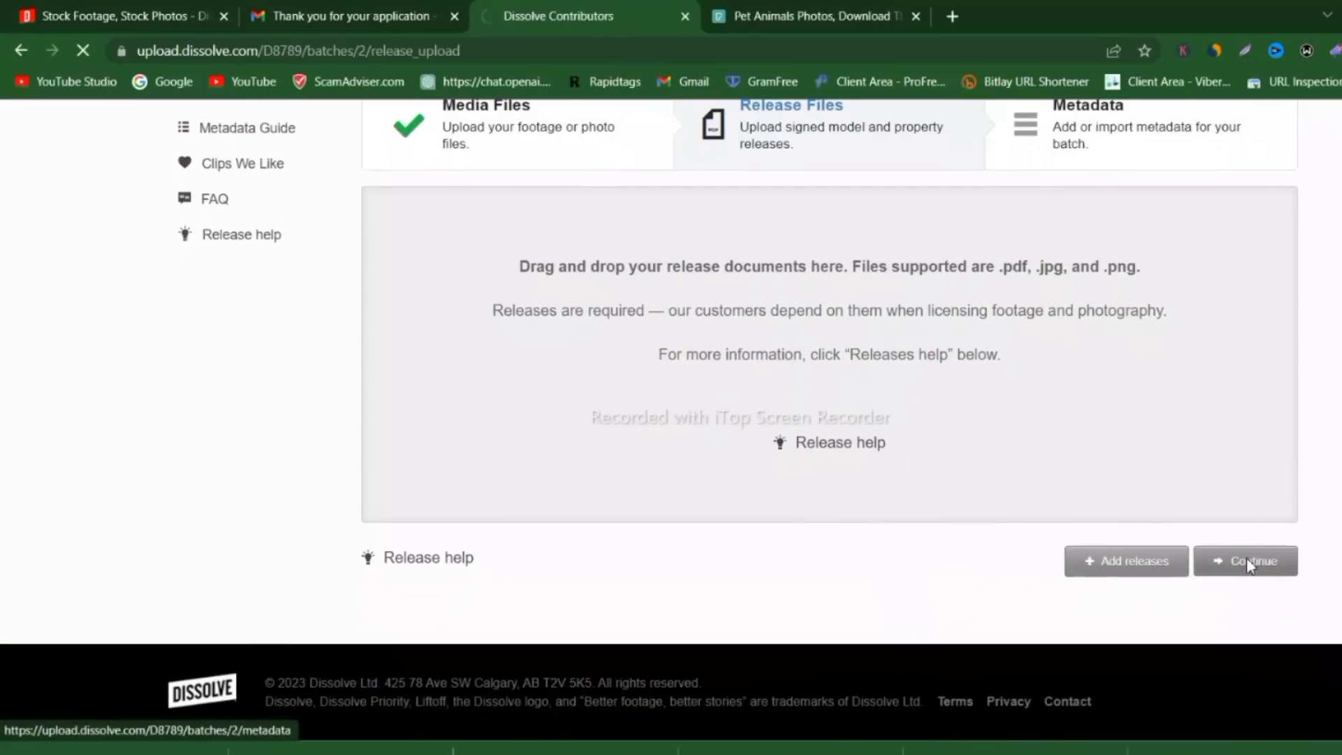
{"action": "scroll", "coordinate": [863, 551], "scroll_direction": "down", "scroll_amount": 2}
{"action": "scroll", "coordinate": [863, 552], "scroll_direction": "down", "scroll_amount": 10}
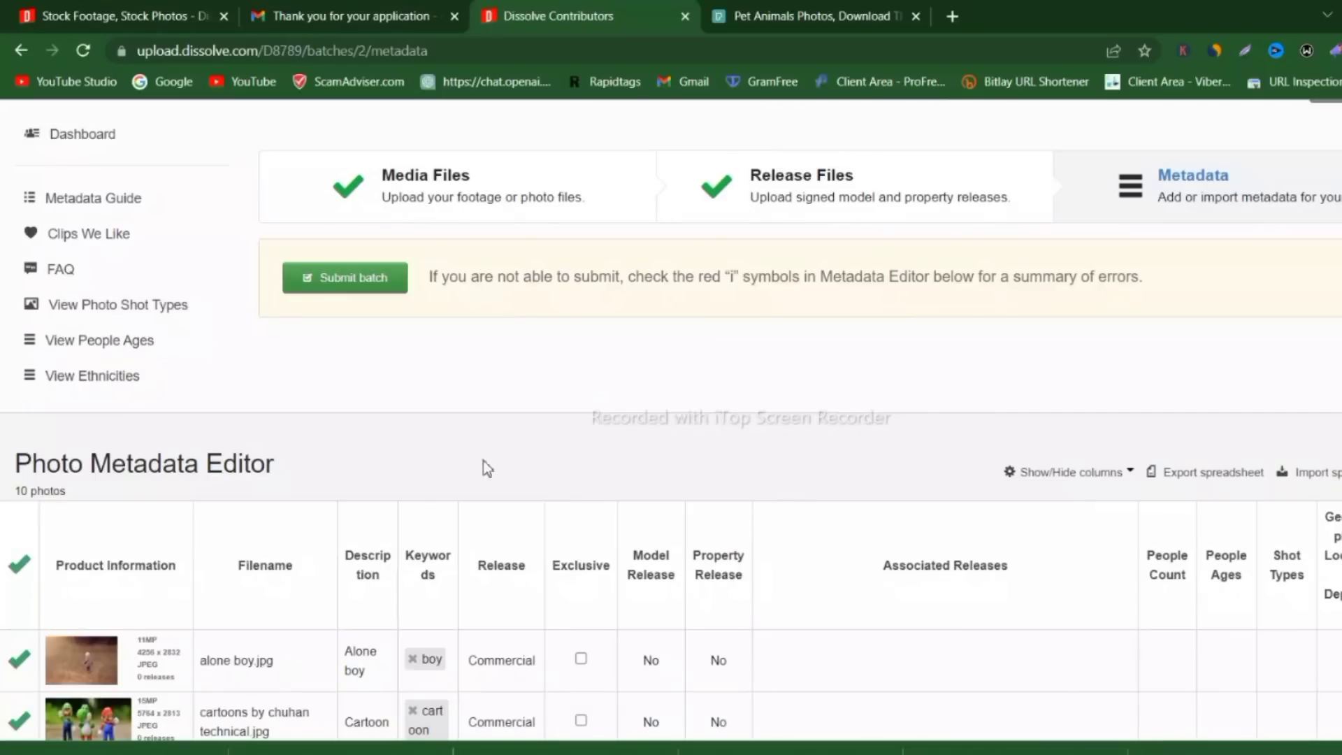
{"action": "left_click", "coordinate": [351, 278]}
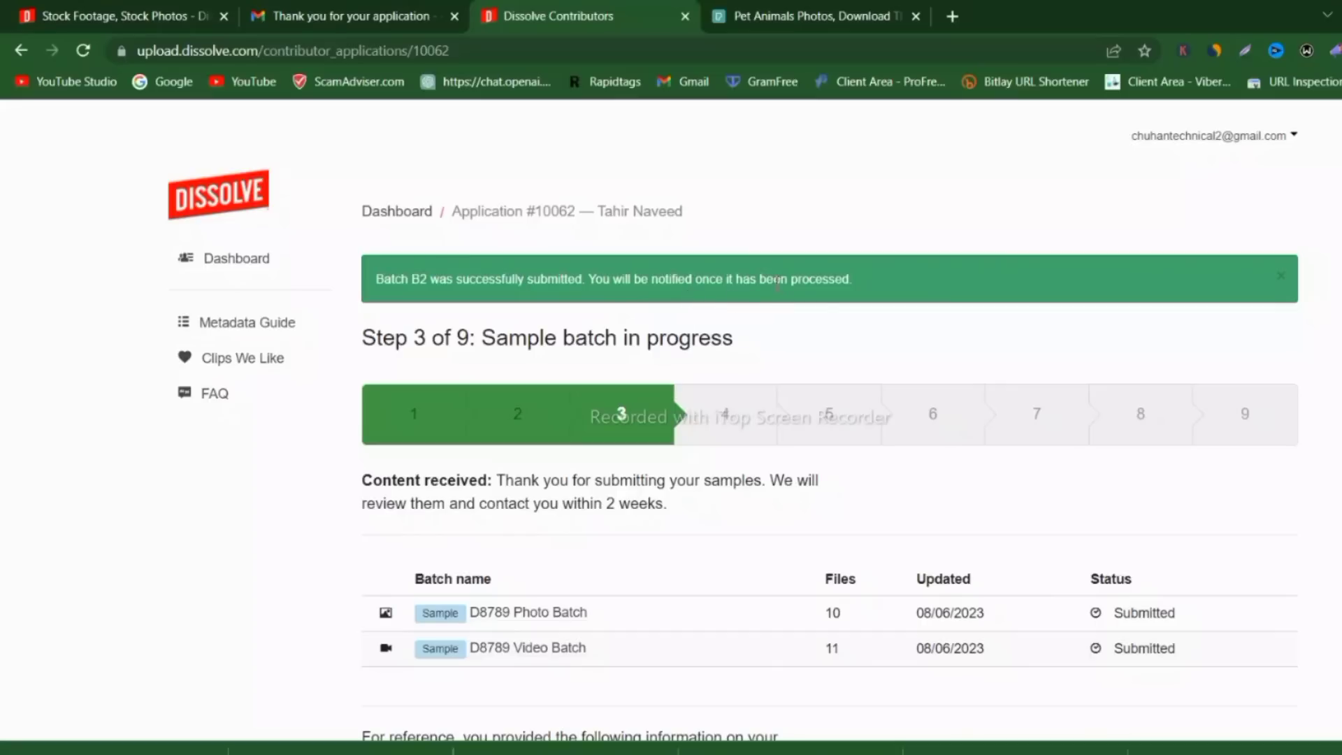
{"action": "scroll", "coordinate": [730, 469], "scroll_direction": "down", "scroll_amount": 6}
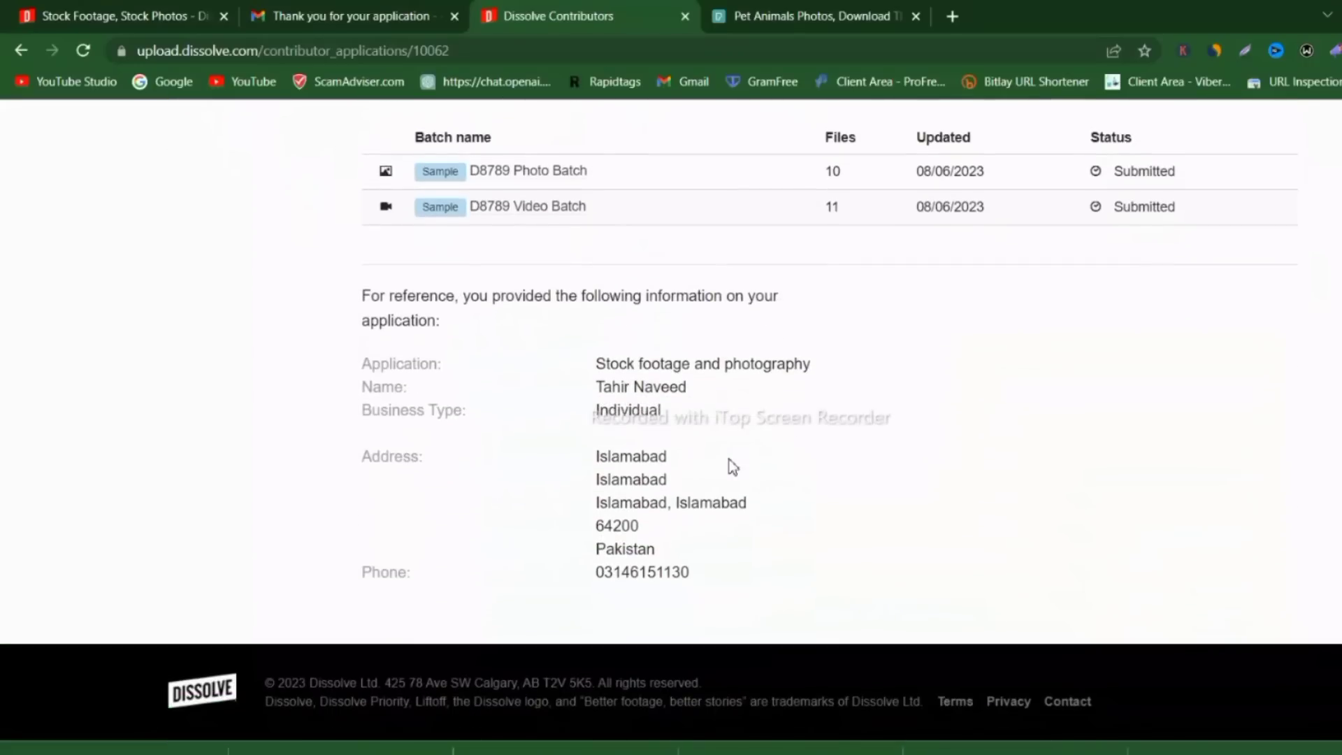
{"action": "scroll", "coordinate": [732, 467], "scroll_direction": "up", "scroll_amount": 6}
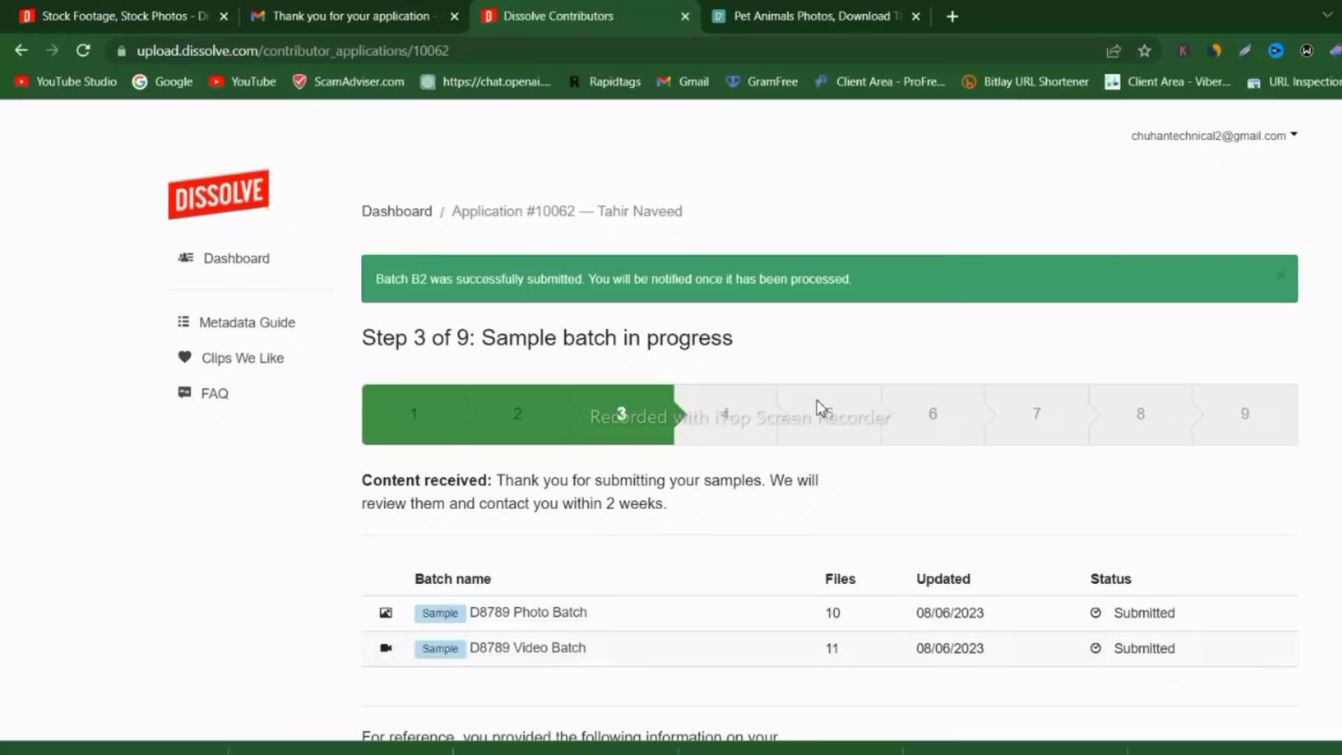
Open Dissolve's photo pricing page and examine the royalty-free price ranges for the S to XXL sizes
{"action": "left_click", "coordinate": [776, 676]}
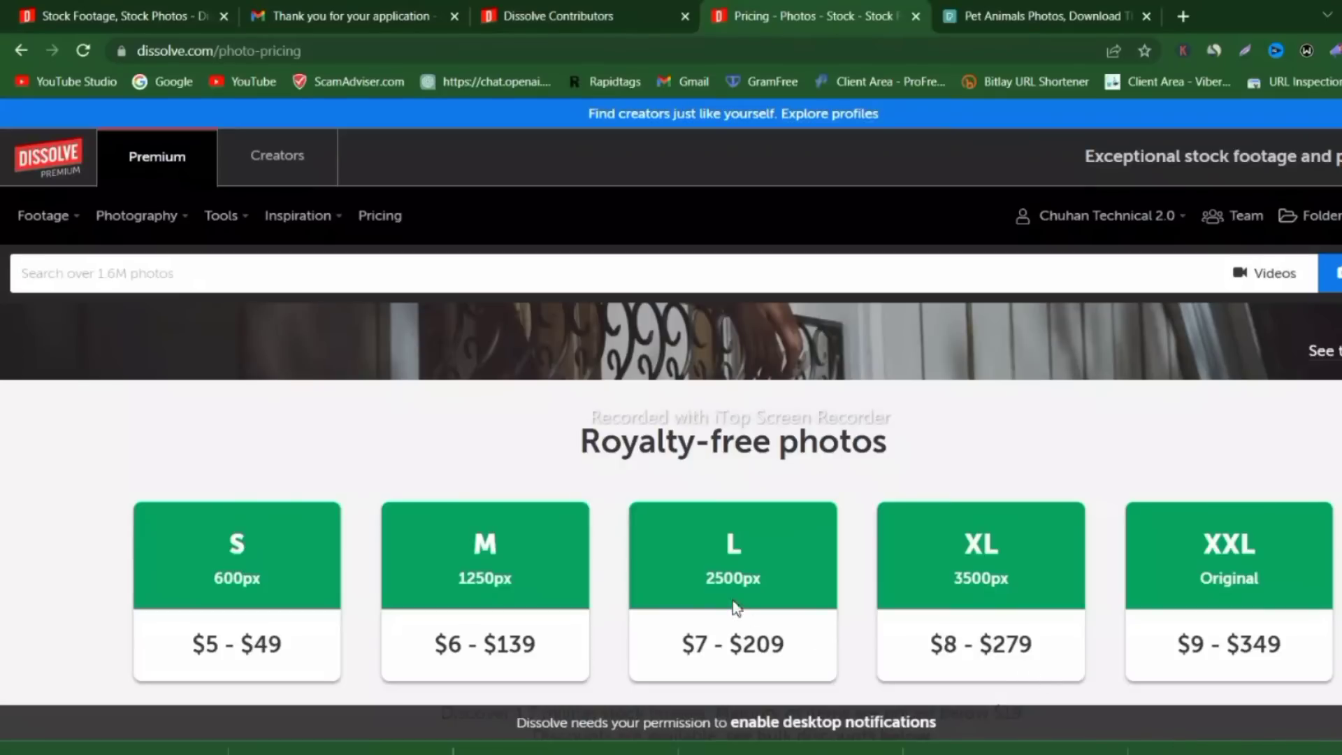
{"action": "scroll", "coordinate": [671, 594], "scroll_direction": "down", "scroll_amount": 1}
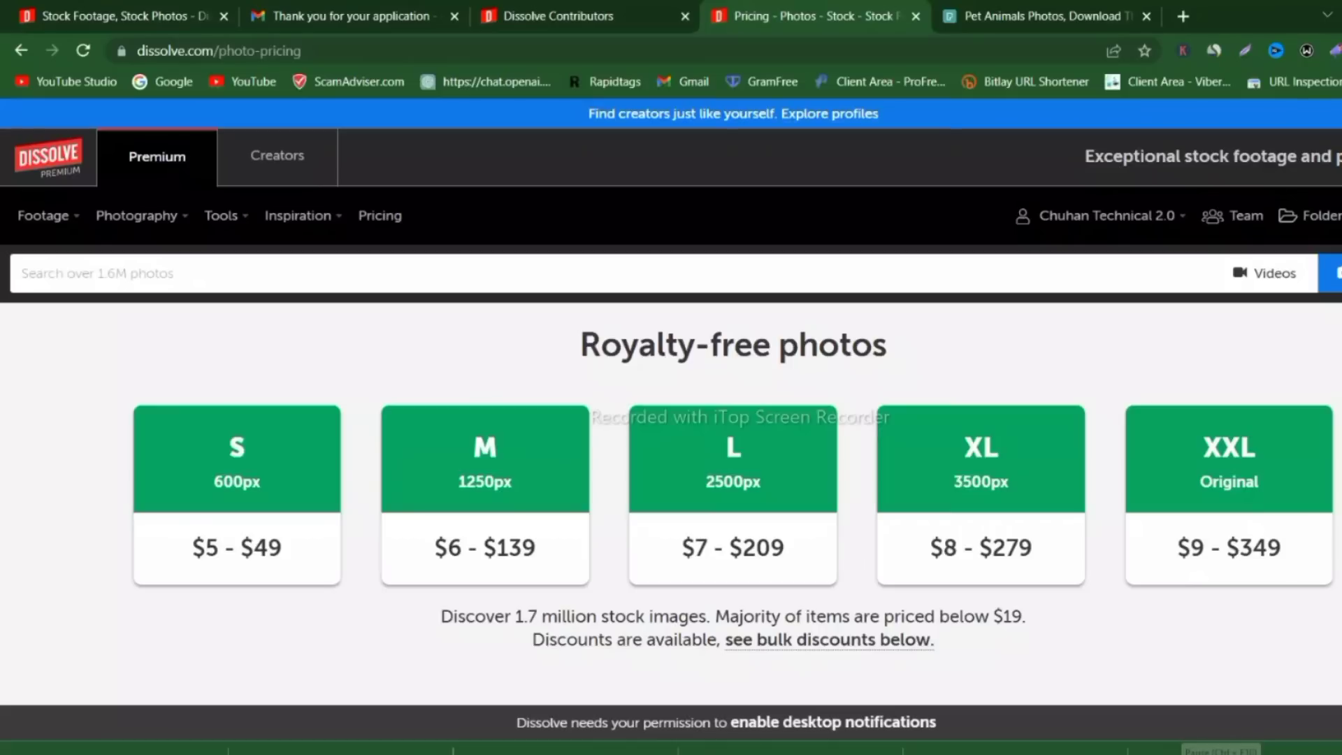
{"action": "scroll", "coordinate": [989, 658], "scroll_direction": "down", "scroll_amount": 1}
Look through Dissolve's footage pricing page, including the licensing, custom accounts, bulk discount and FAQ sections
{"action": "scroll", "coordinate": [989, 659], "scroll_direction": "down", "scroll_amount": 4}
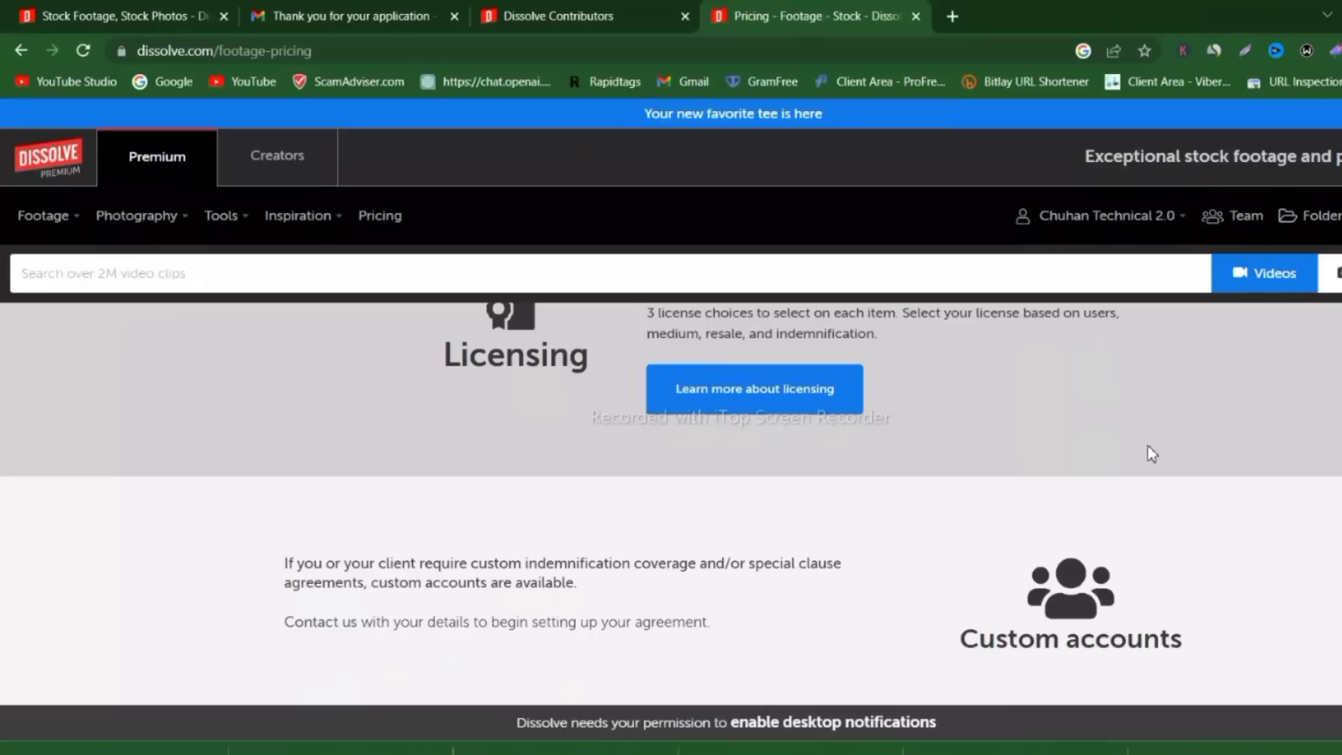
{"action": "scroll", "coordinate": [912, 457], "scroll_direction": "up", "scroll_amount": 5}
{"action": "scroll", "coordinate": [913, 457], "scroll_direction": "down", "scroll_amount": 3}
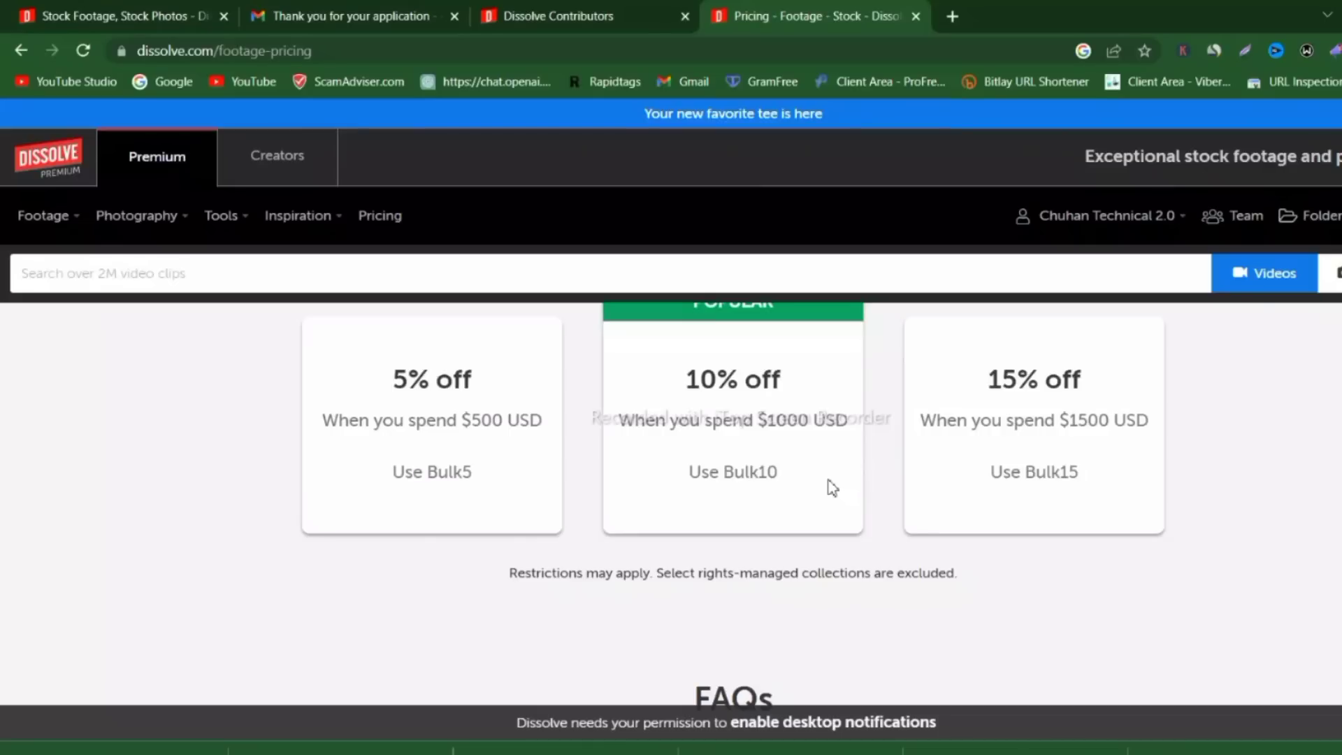
{"action": "scroll", "coordinate": [804, 443], "scroll_direction": "down", "scroll_amount": 4}
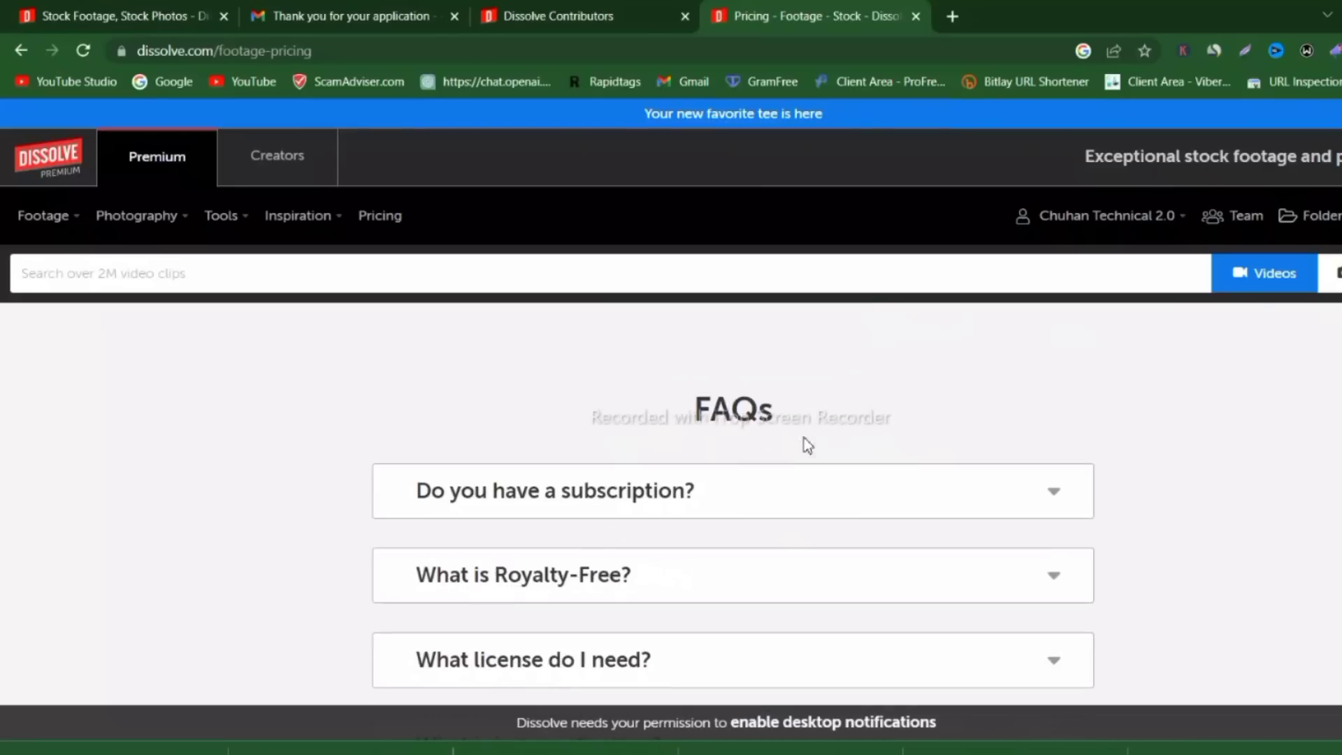
{"action": "scroll", "coordinate": [778, 450], "scroll_direction": "down", "scroll_amount": 3}
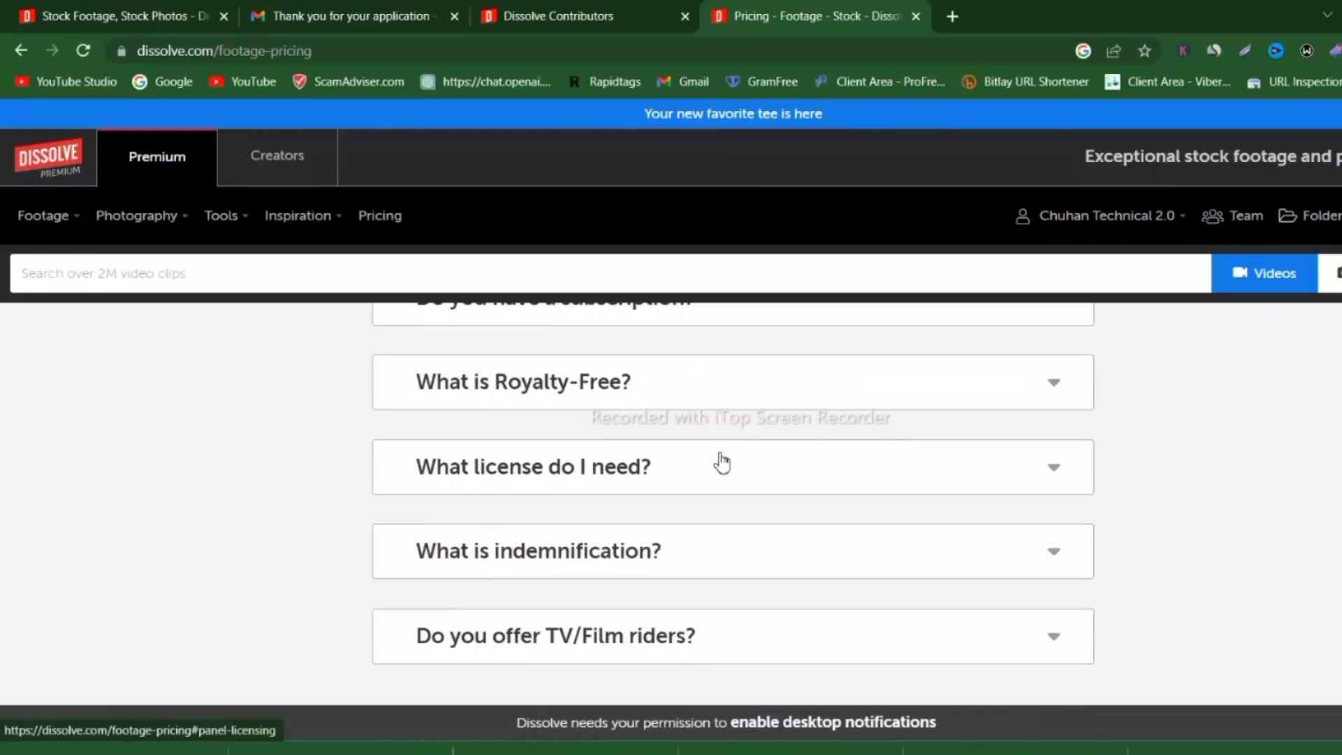
{"action": "scroll", "coordinate": [722, 463], "scroll_direction": "down", "scroll_amount": 3}
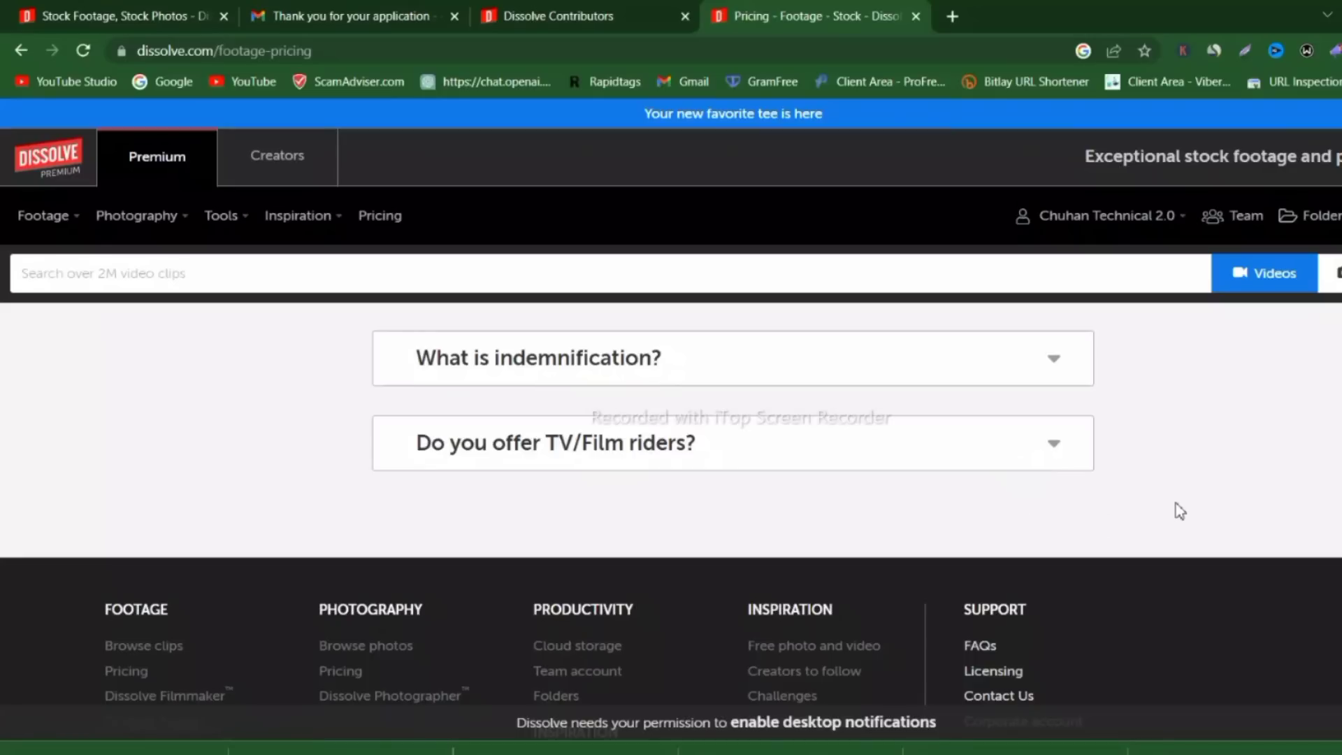
{"action": "scroll", "coordinate": [1174, 509], "scroll_direction": "down", "scroll_amount": 5}
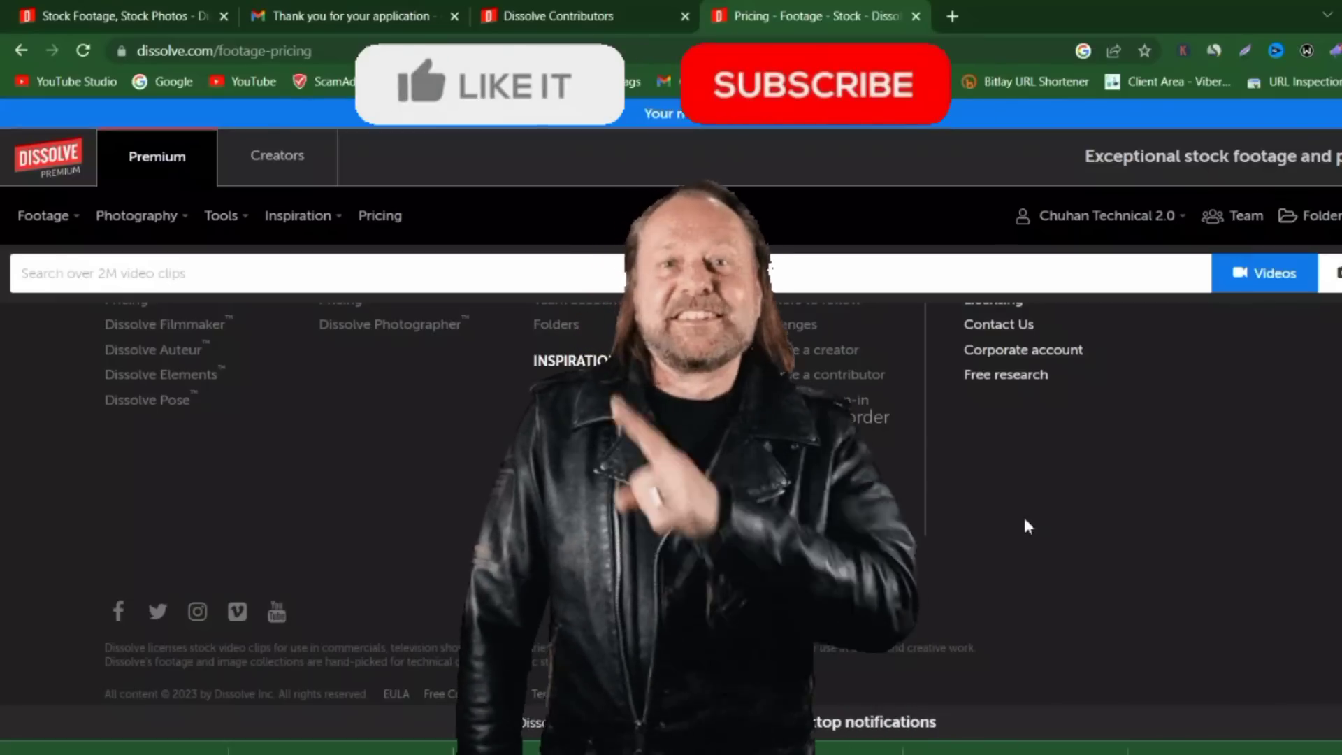
{"action": "scroll", "coordinate": [1125, 502], "scroll_direction": "up", "scroll_amount": 10}
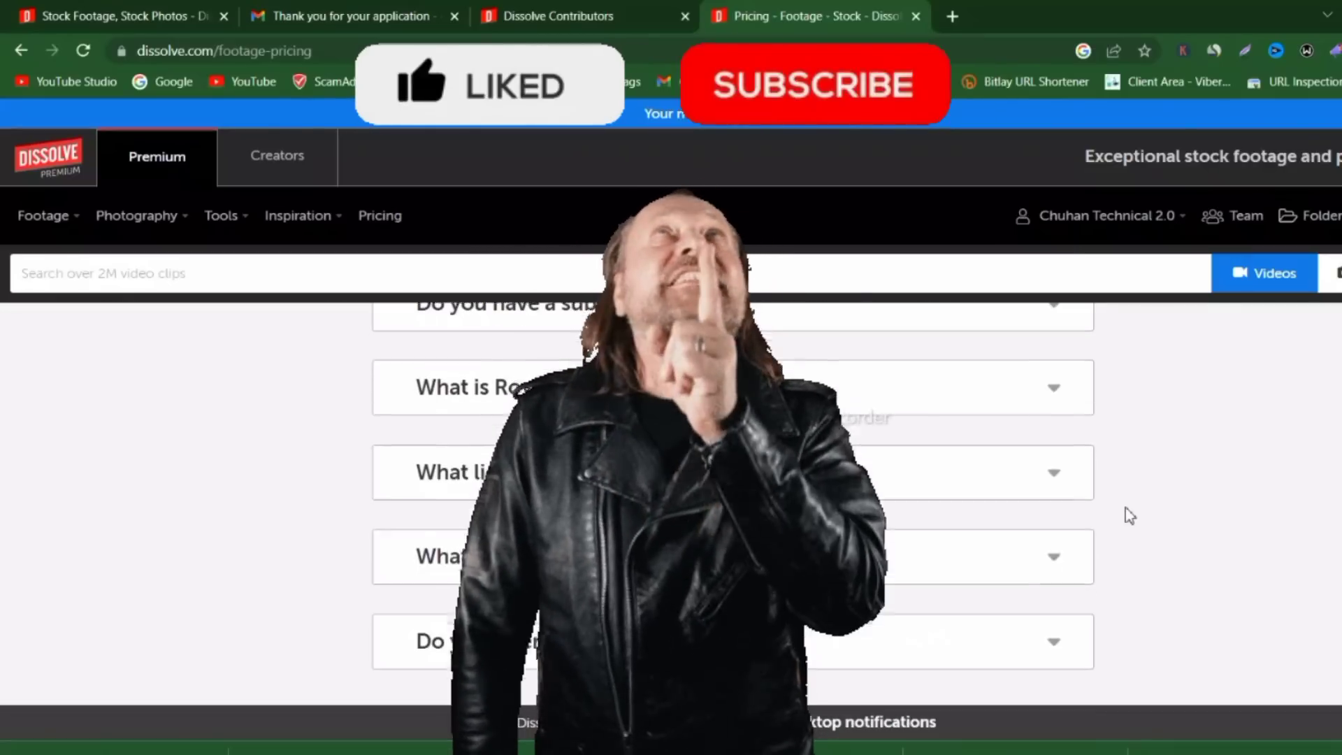
{"action": "scroll", "coordinate": [1125, 508], "scroll_direction": "up", "scroll_amount": 15}
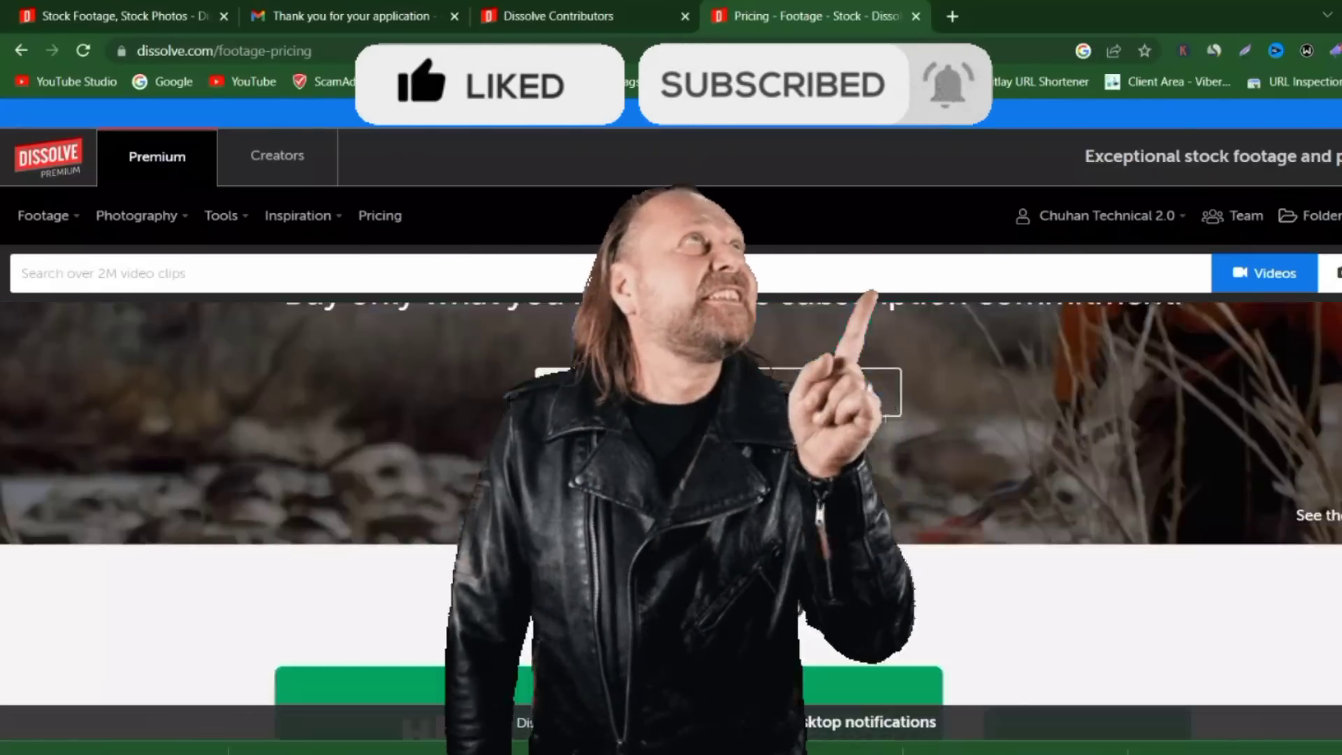